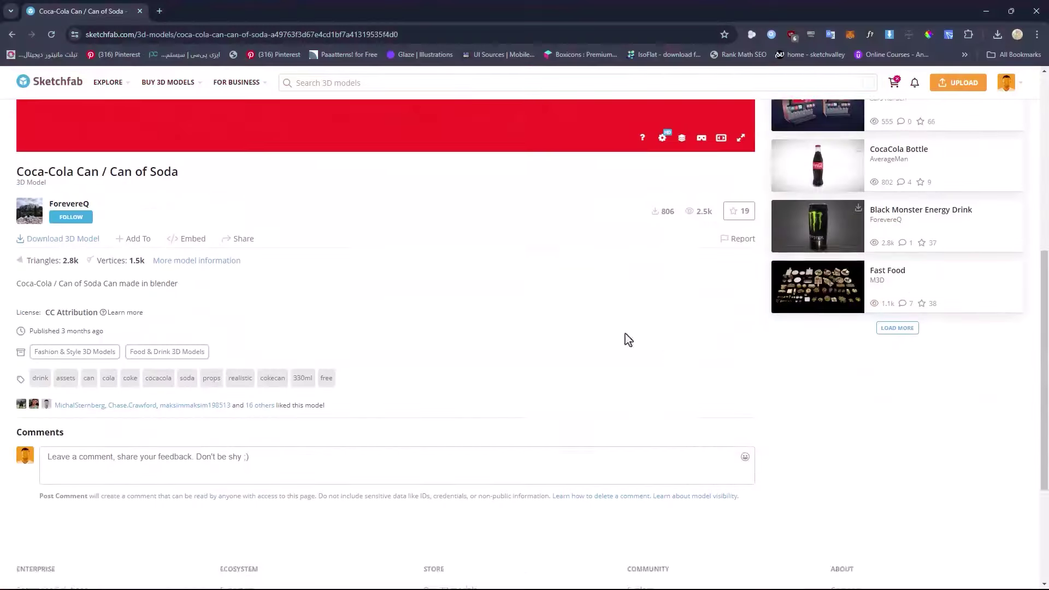
Choose Advanced 3D as the 3D renderer for the can's composition
scroll(623, 339, up, 3)
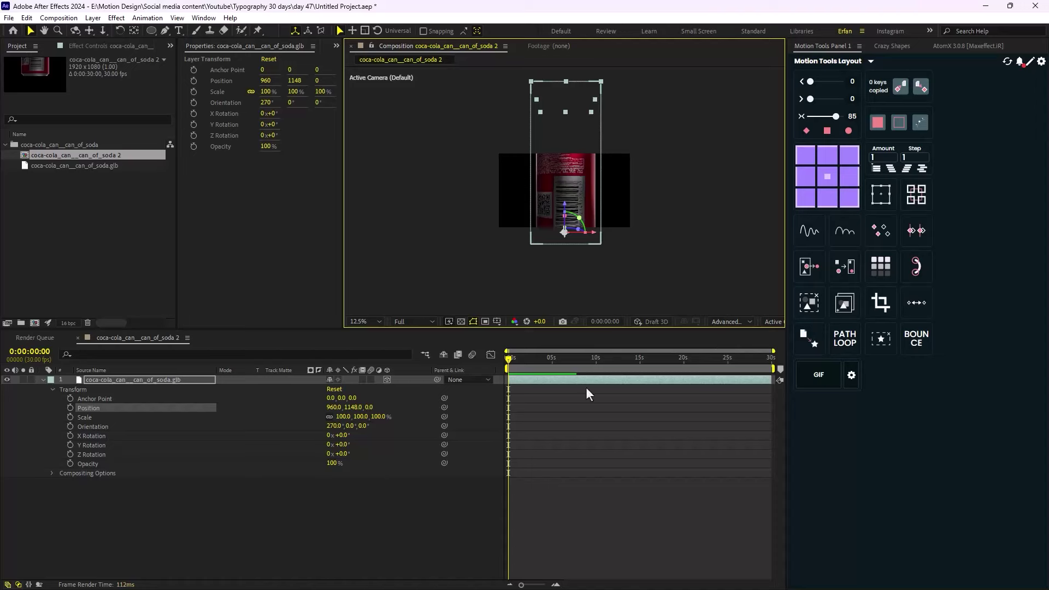
click(730, 321)
click(749, 349)
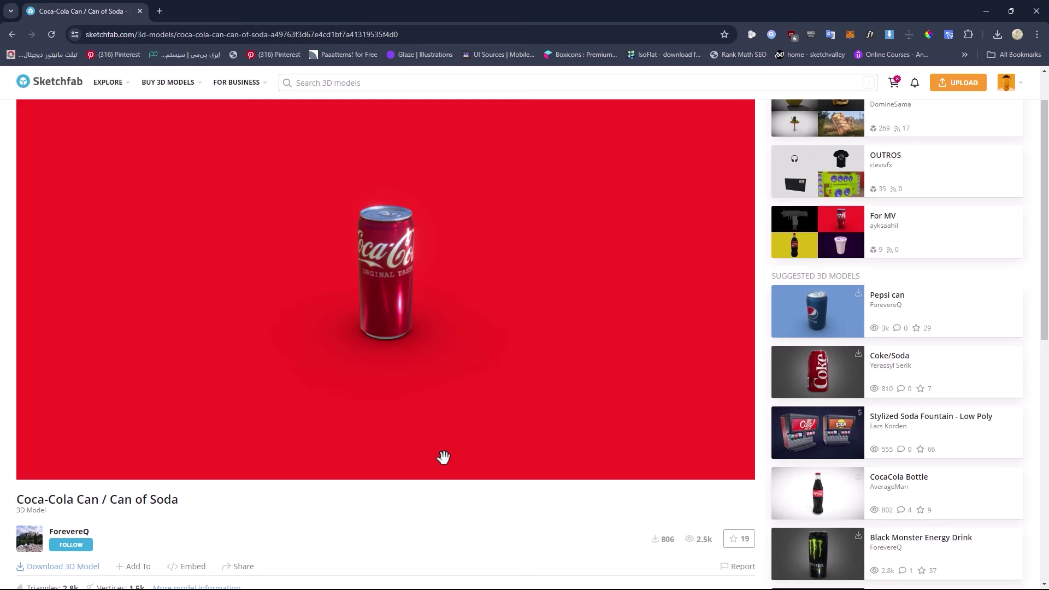
On Sketchfab, inspect the Coca-Cola can 3D model from different angles and look through its model details
drag(444, 458, 470, 316)
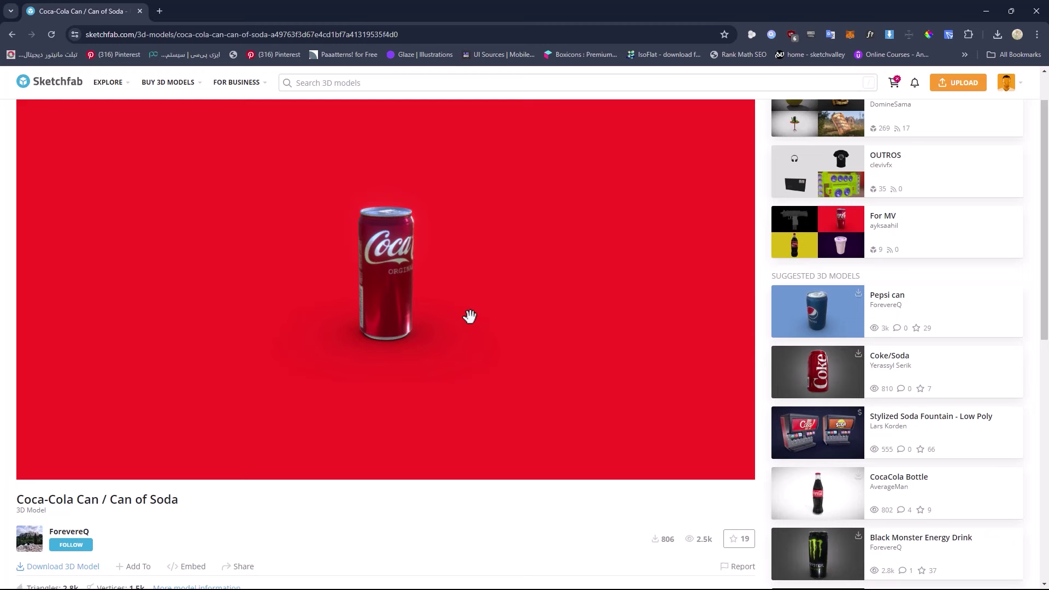
mouse_move(452, 323)
mouse_down()
mouse_move(312, 311)
mouse_move(450, 312)
mouse_up()
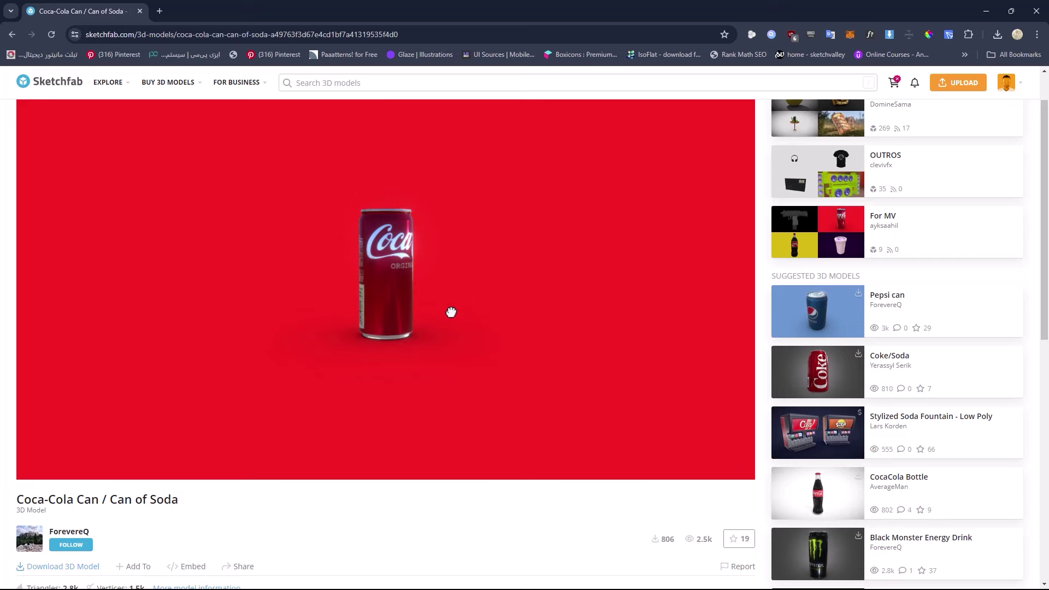
scroll(443, 309, down, 2)
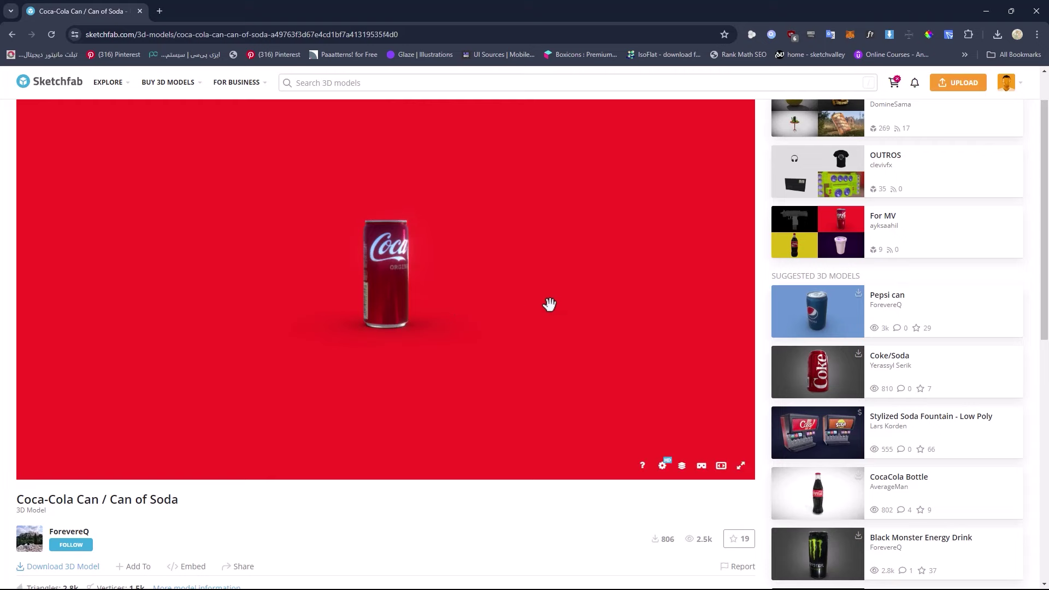
scroll(935, 293, down, 6)
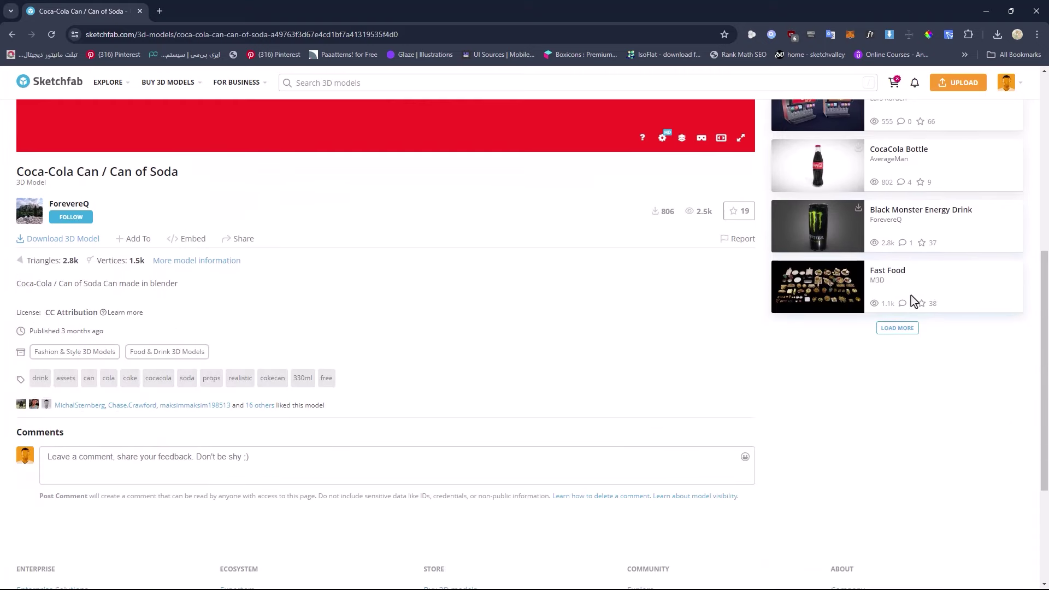
scroll(375, 340, up, 1)
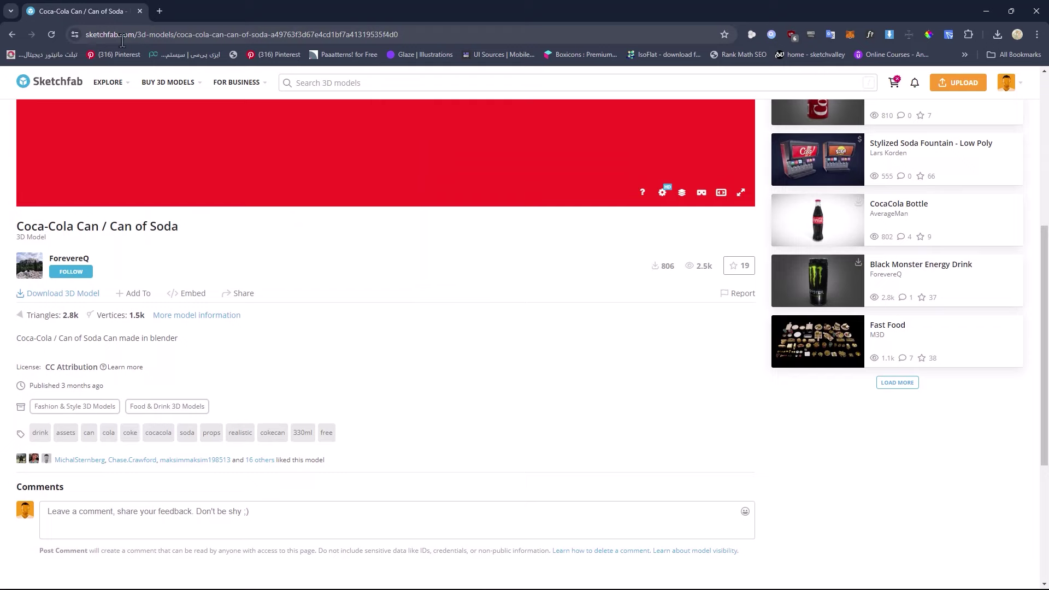
scroll(362, 403, up, 1)
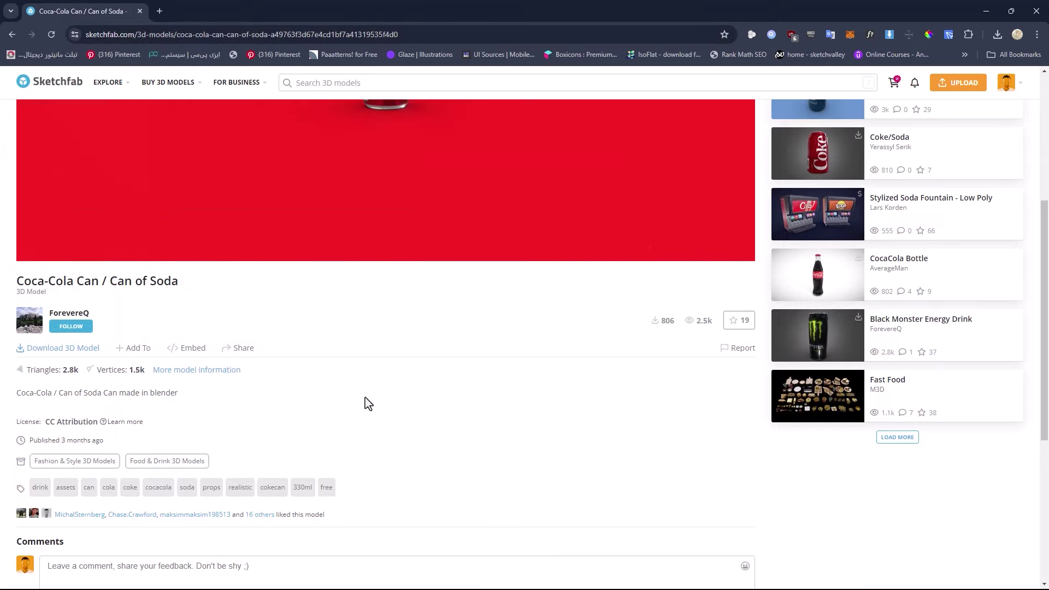
scroll(120, 411, up, 1)
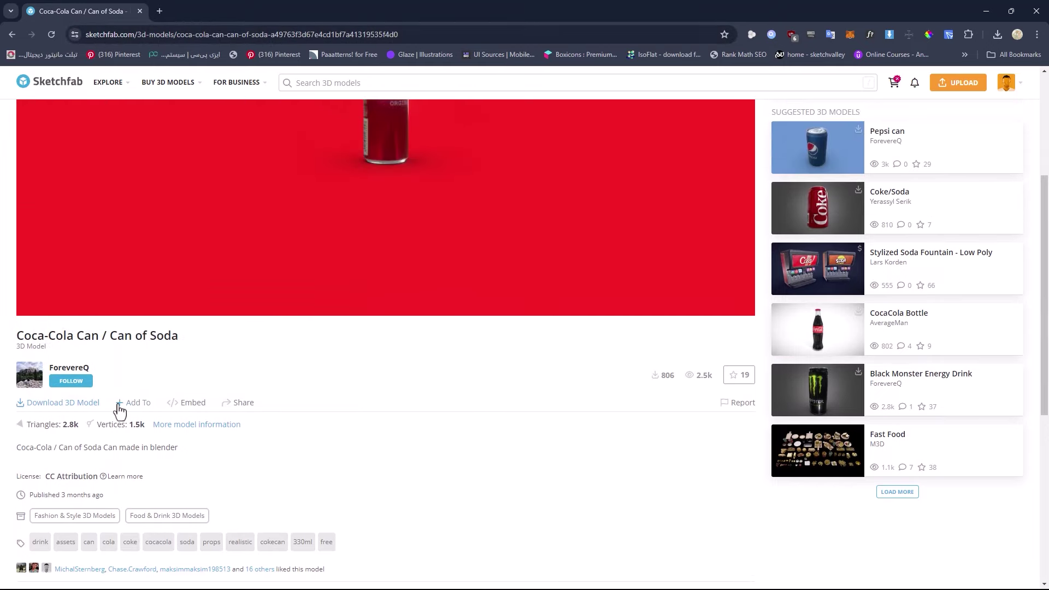
Review the available download formats for the Coca-Cola can model, including GLB, and leave the download options
click(67, 403)
scroll(532, 373, down, 1)
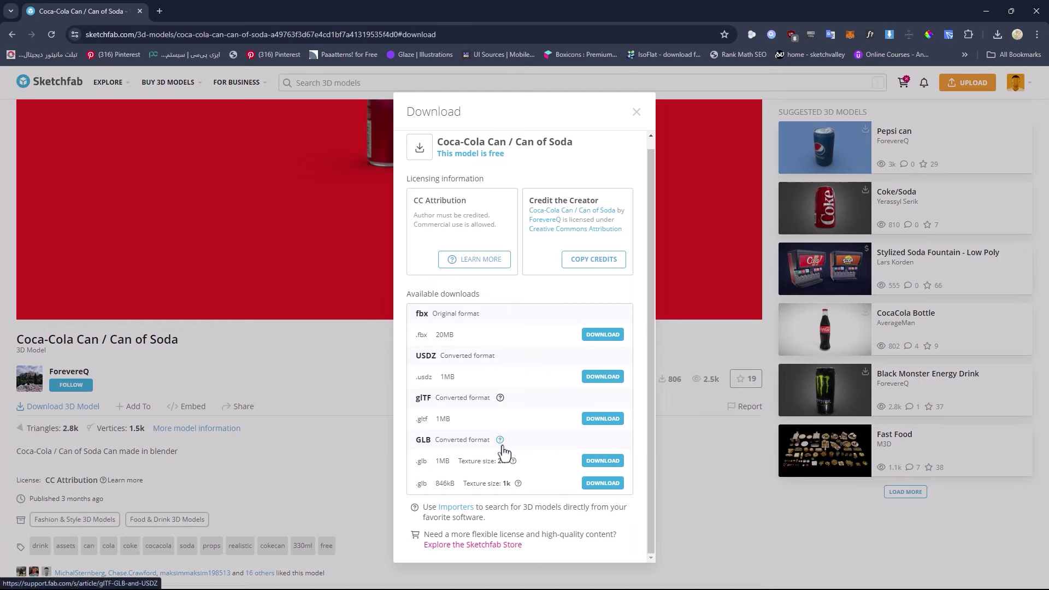
click(700, 473)
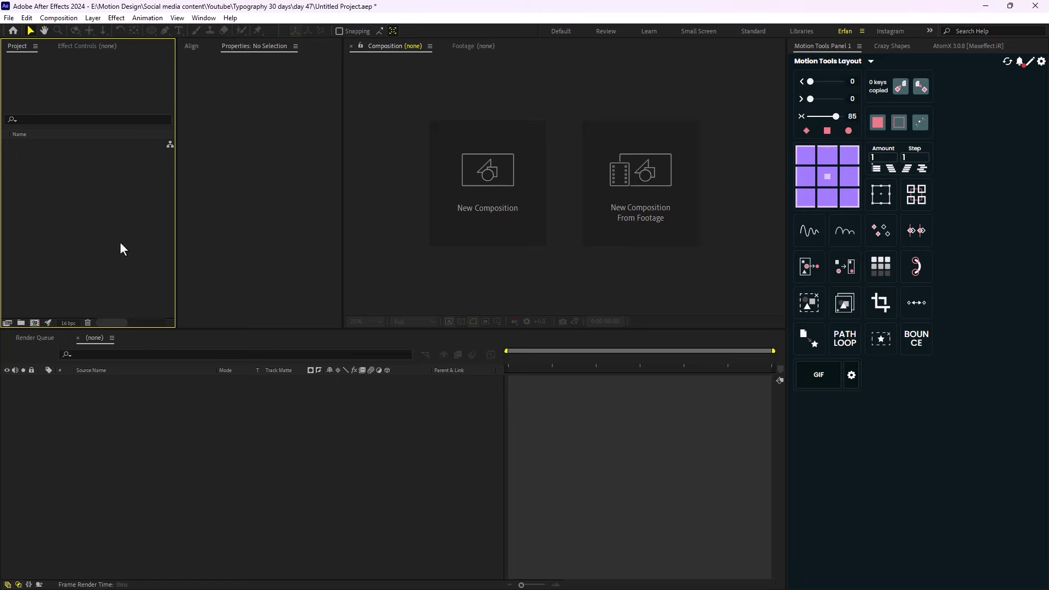
In After Effects, import coca-cola_can__can_of_soda.glb and create a composition from the model
double_click(119, 242)
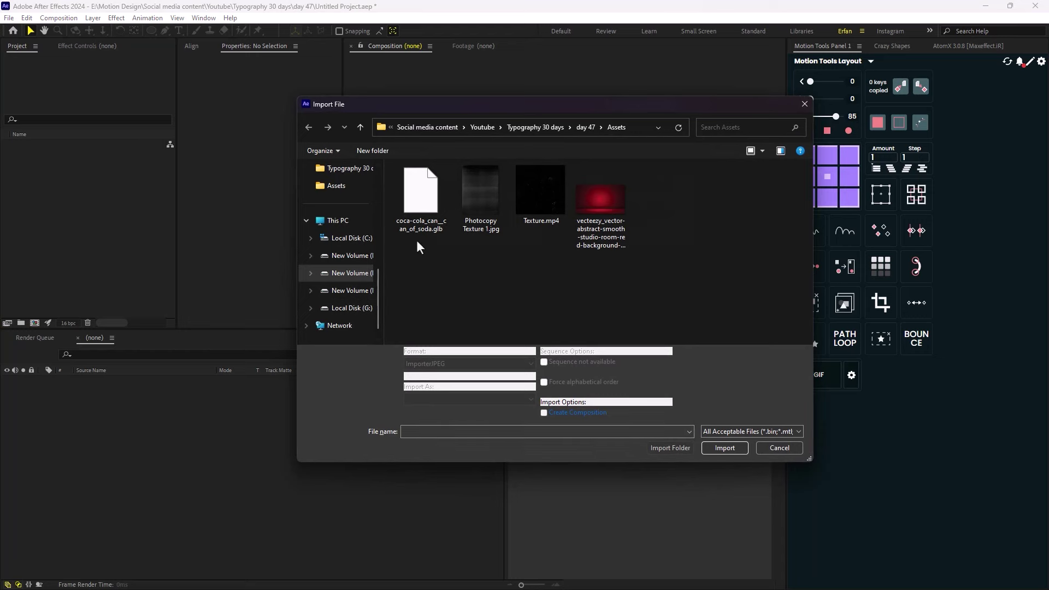
click(423, 200)
double_click(423, 199)
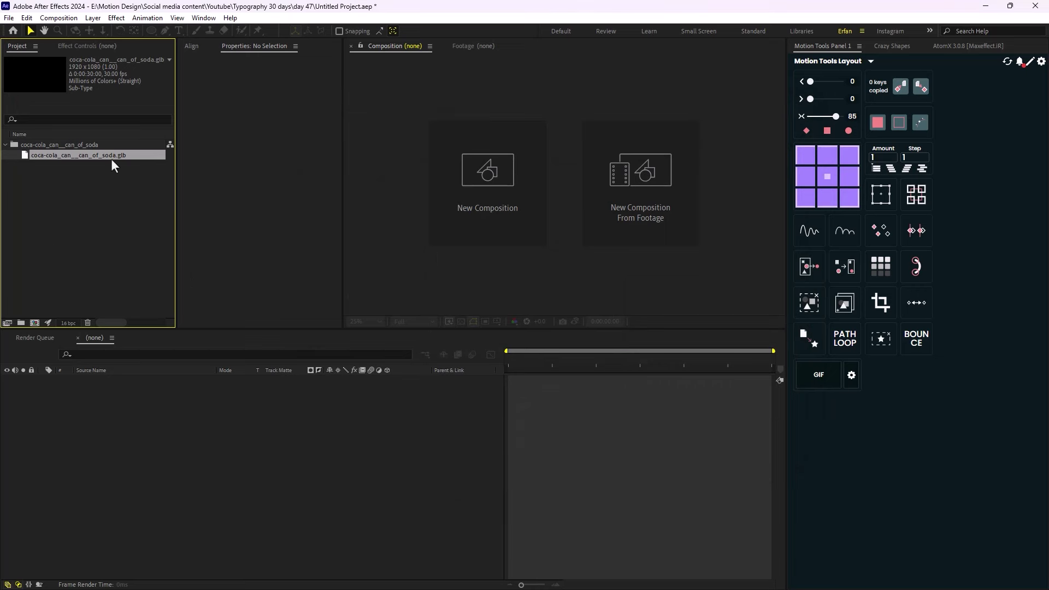
drag(110, 158, 218, 440)
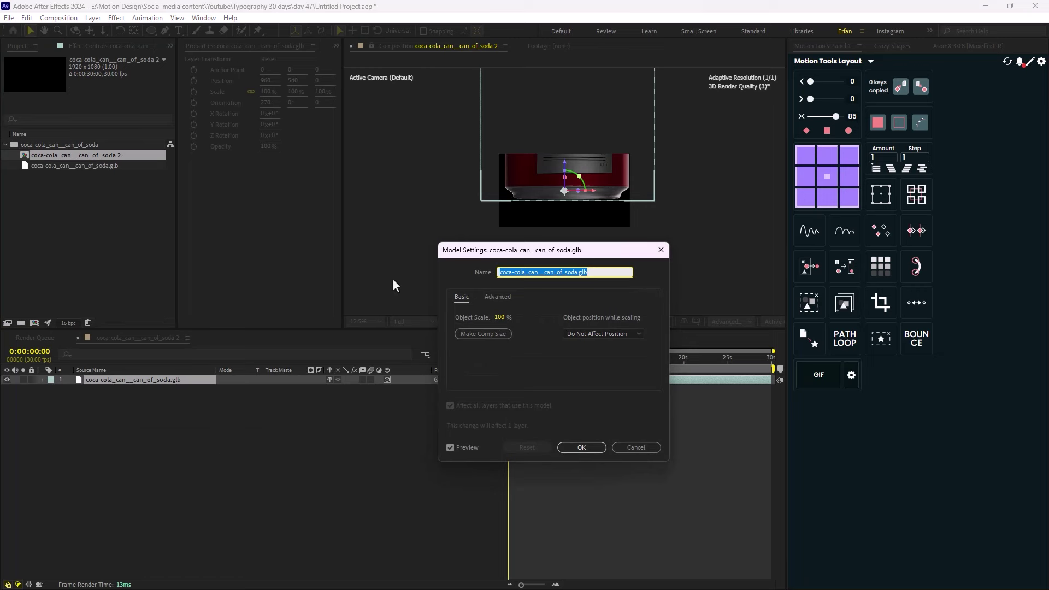
Set the can model's object scale to 50% in its model settings and apply it
drag(475, 250, 452, 148)
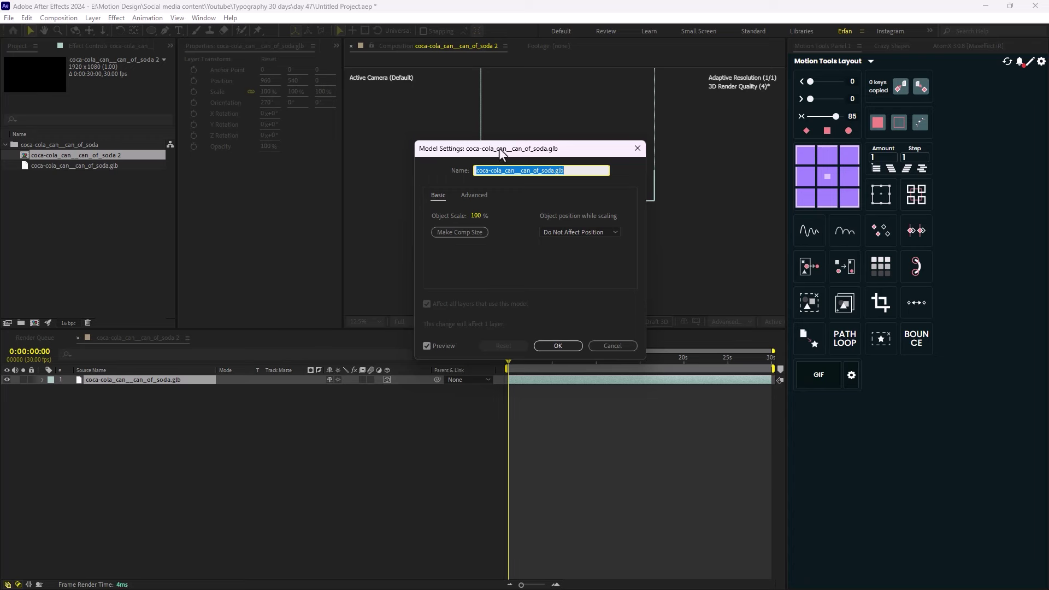
drag(499, 153, 507, 218)
drag(512, 284, 510, 285)
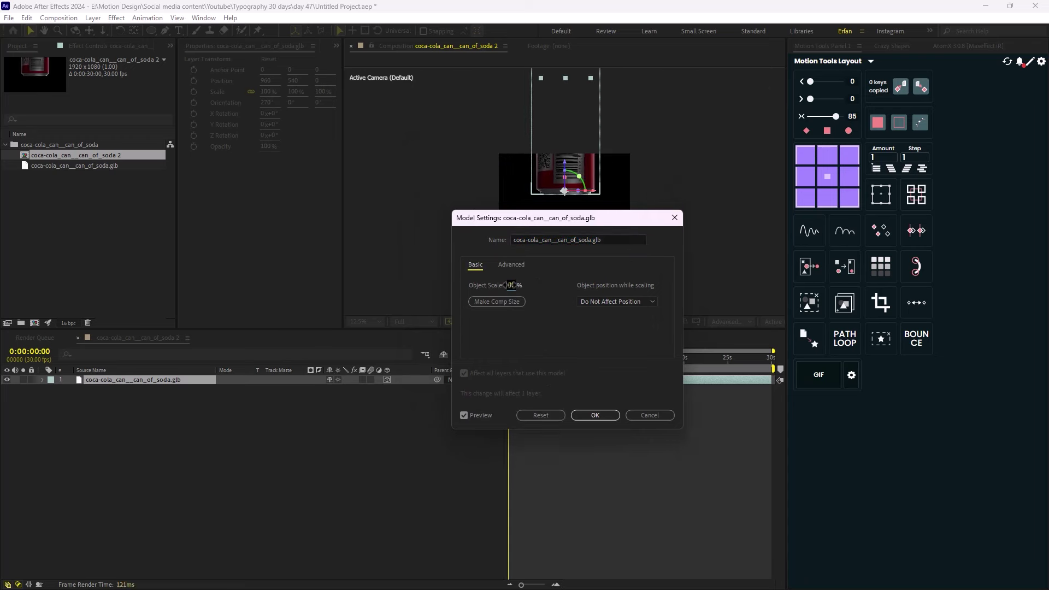
click(510, 285)
text(50)
drag(604, 215, 620, 241)
click(610, 442)
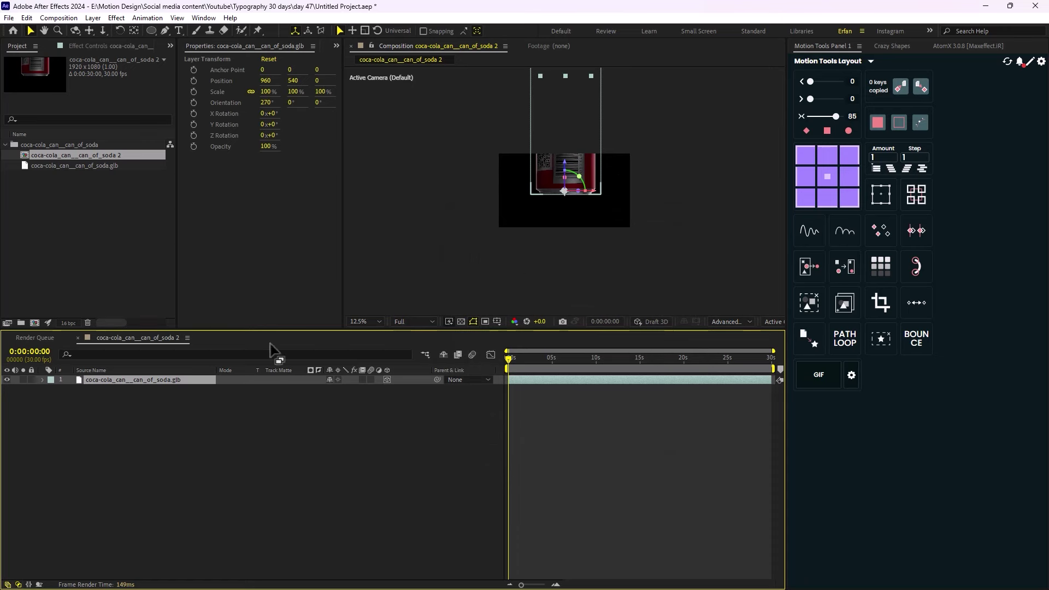
Move the can down in the composition to a Y position of 1148 and reveal its transform properties
drag(565, 170, 565, 210)
click(42, 380)
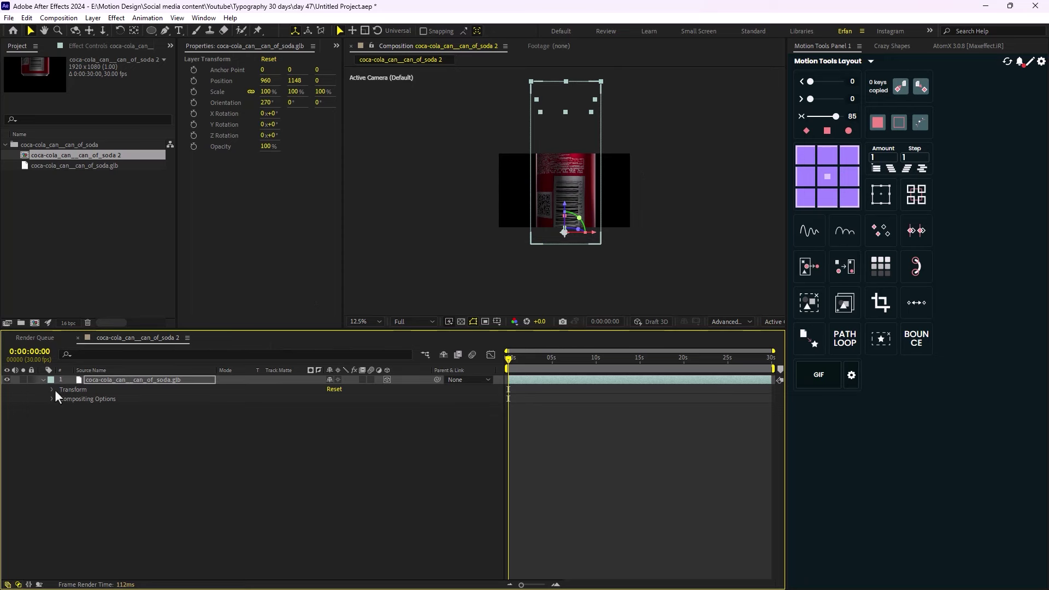
click(53, 389)
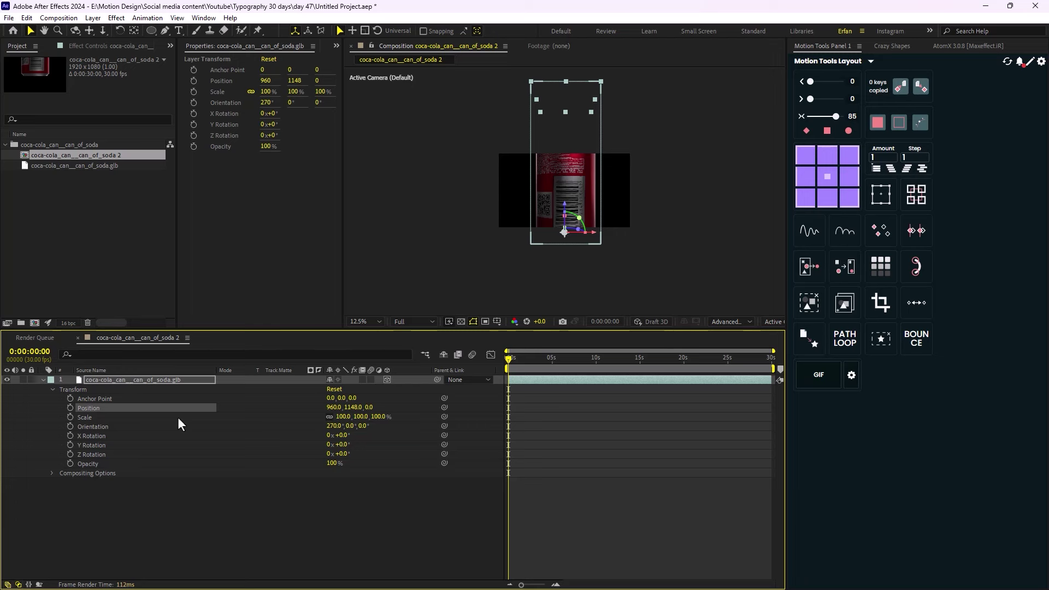
Select Advanced 3D as the composition's 3D renderer
key(space)
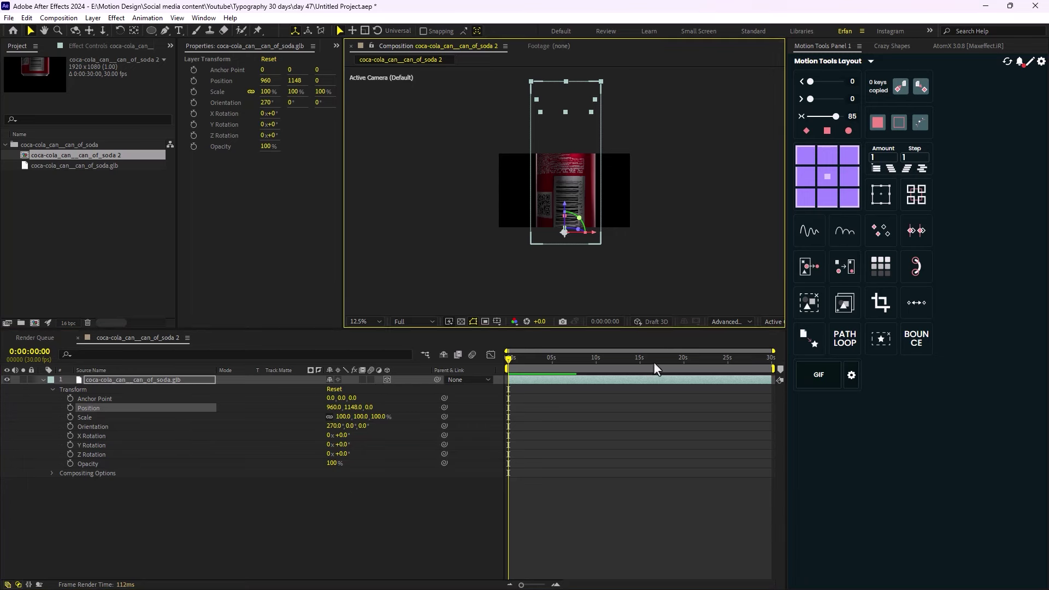
click(720, 323)
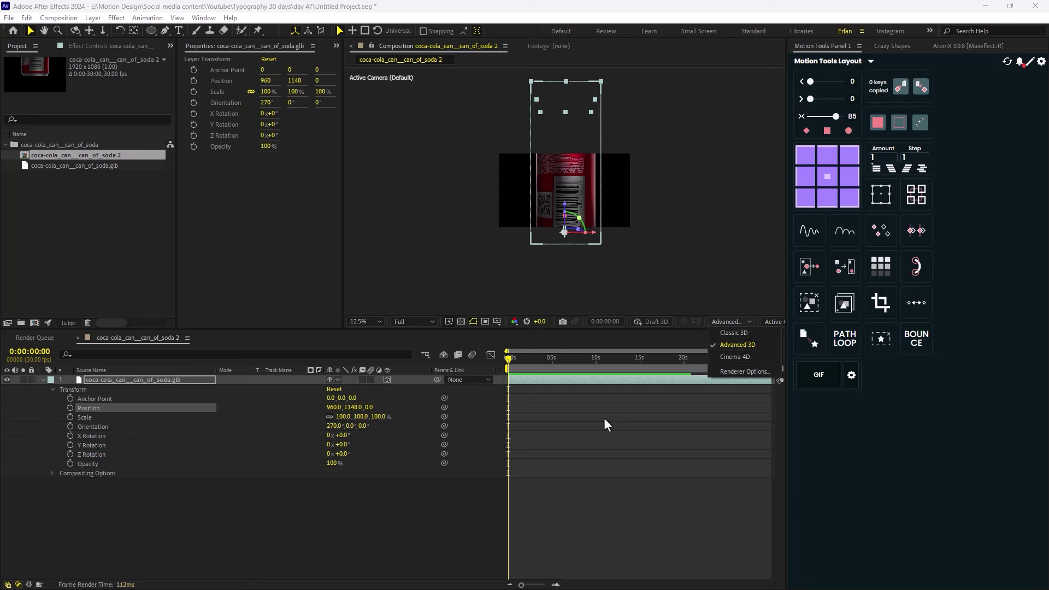
click(731, 344)
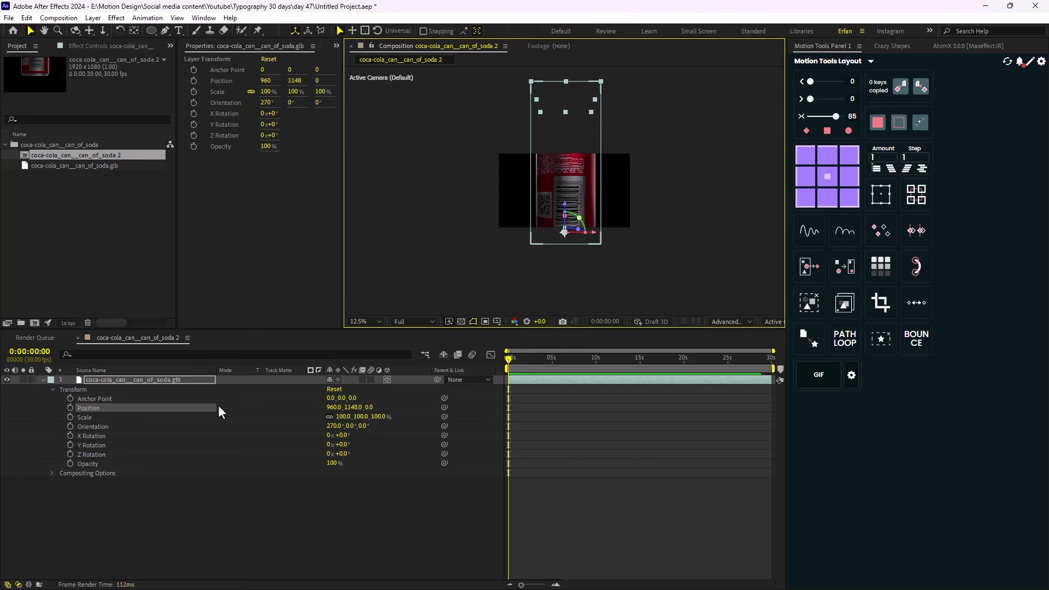
Scale the can layer to 49% and move it vertically to a Y position of 1004 so it fits the frame
drag(340, 421, 312, 421)
key(period)
drag(572, 236, 571, 217)
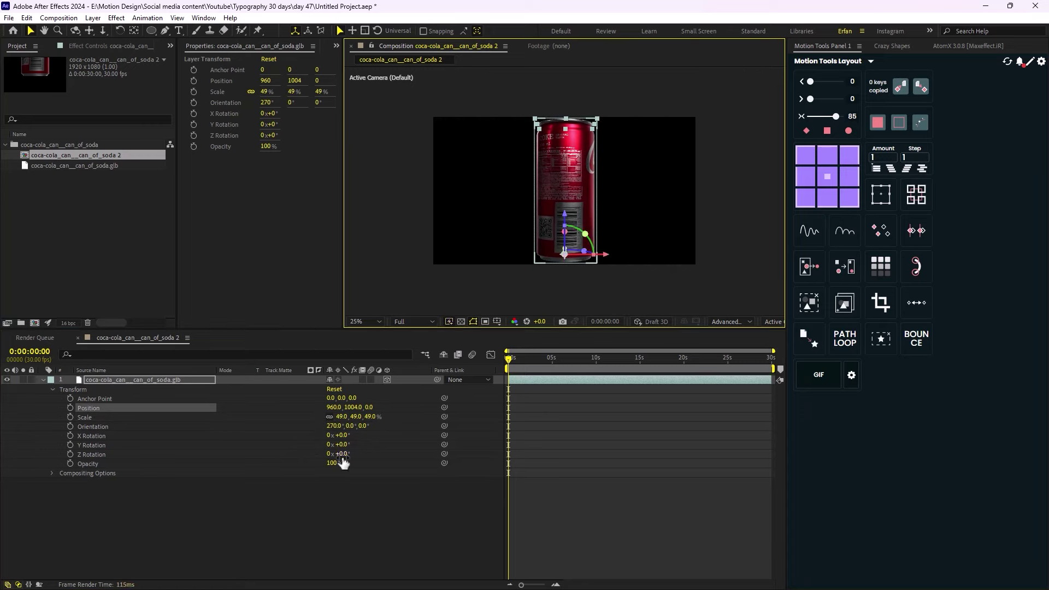
Rotate the can around its Z axis to 1x+65° and collapse the layer's properties
drag(343, 454, 537, 396)
click(328, 519)
click(64, 380)
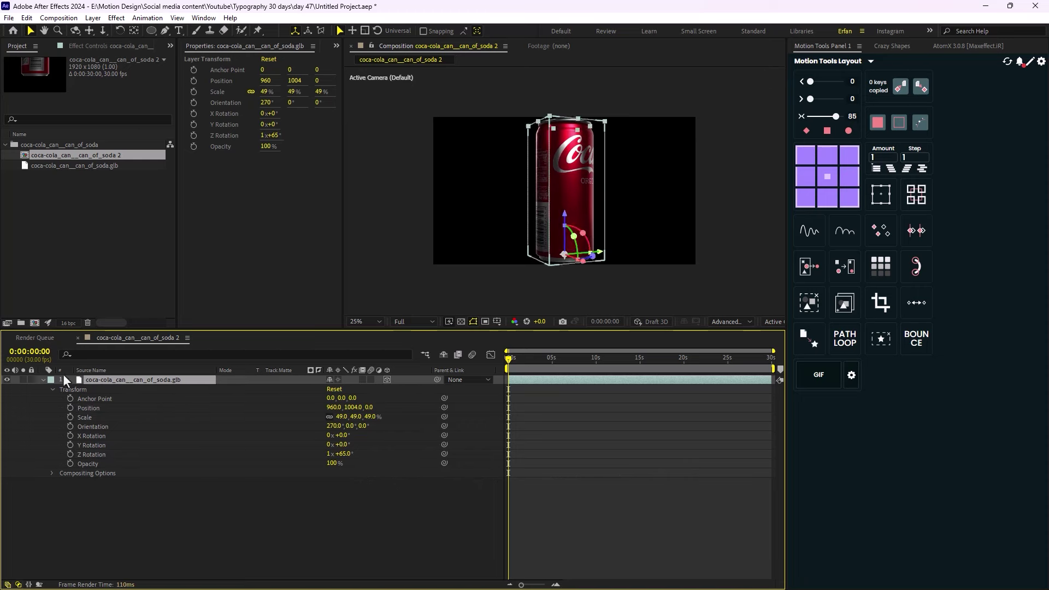
click(43, 381)
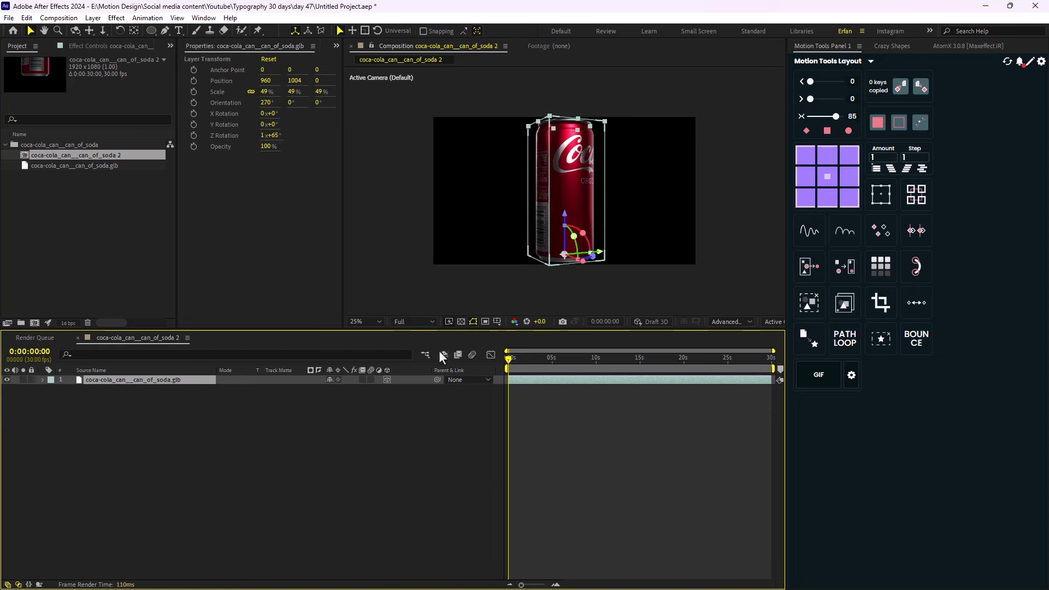
Check which effects can be applied directly to the can's 3D model layer
click(204, 415)
click(175, 383)
click(116, 18)
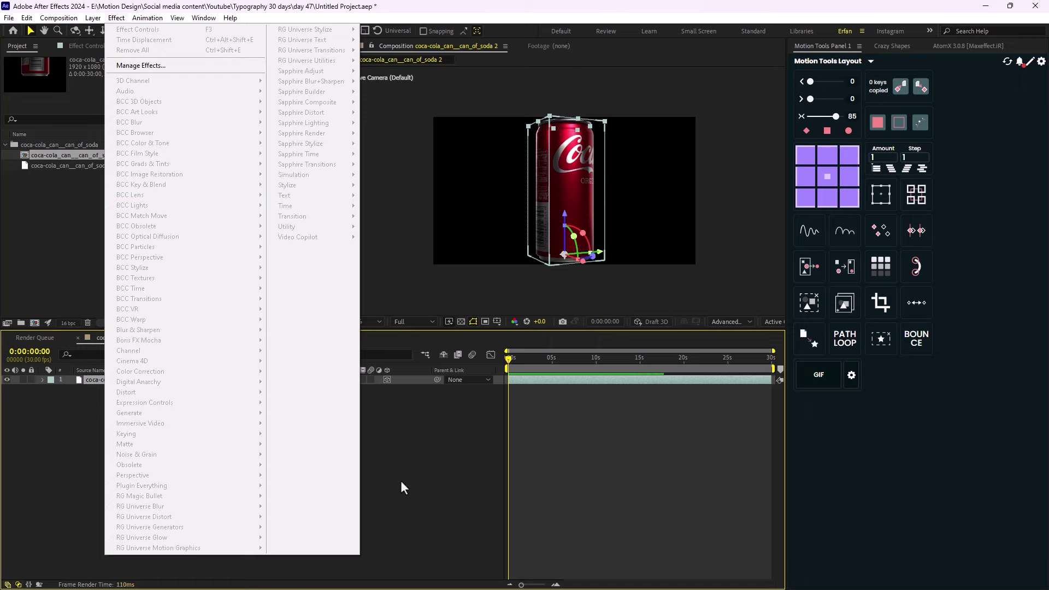
click(246, 406)
click(119, 380)
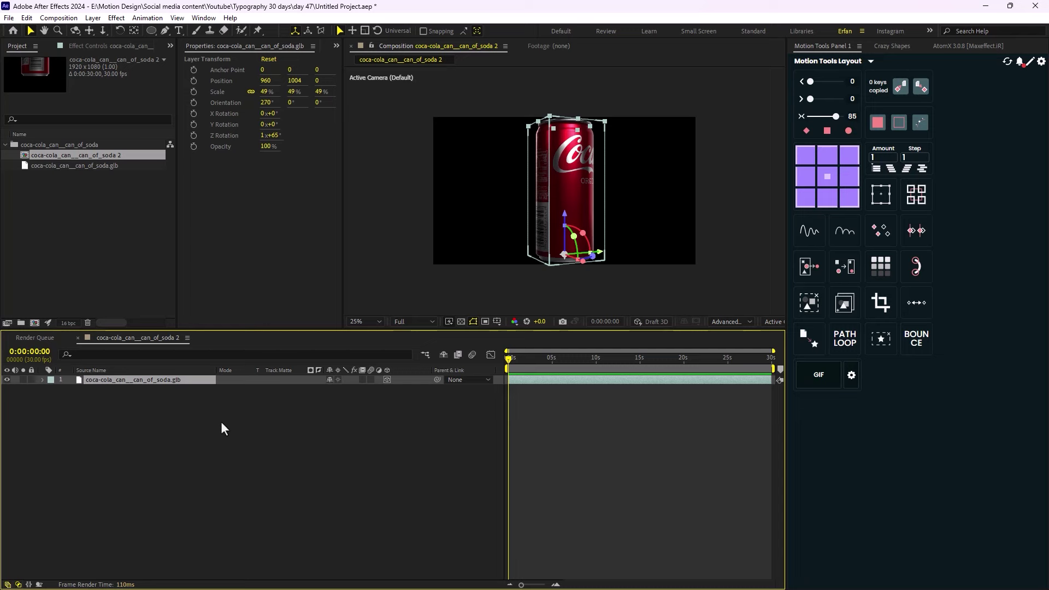
click(218, 426)
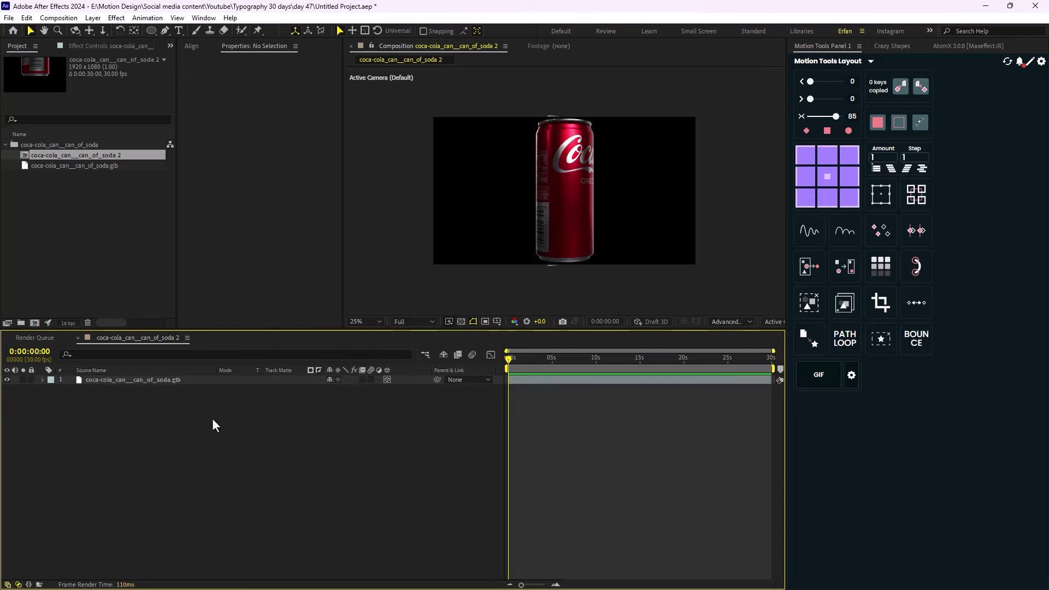
Add a Z Rotation keyframe to the can layer at 0 seconds with a value of 0x+65°
click(139, 378)
key(r)
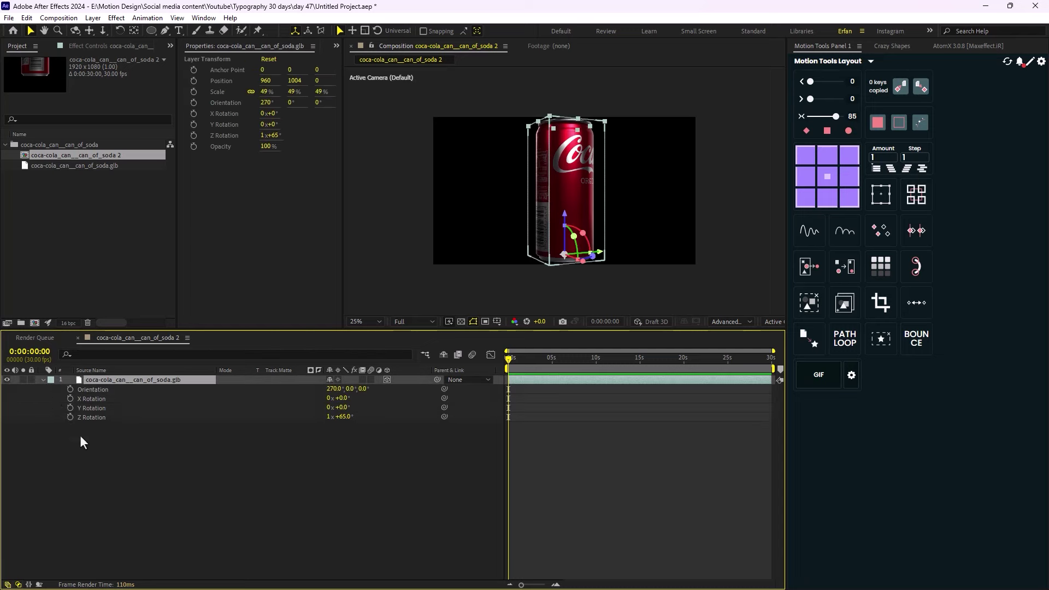
click(70, 417)
click(328, 417)
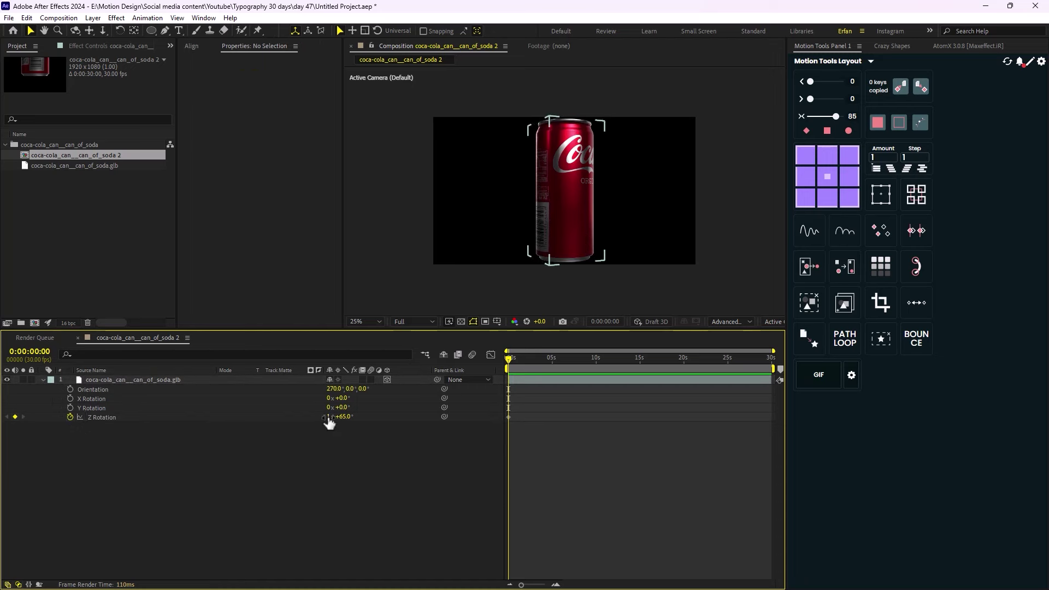
text(0)
key(Return)
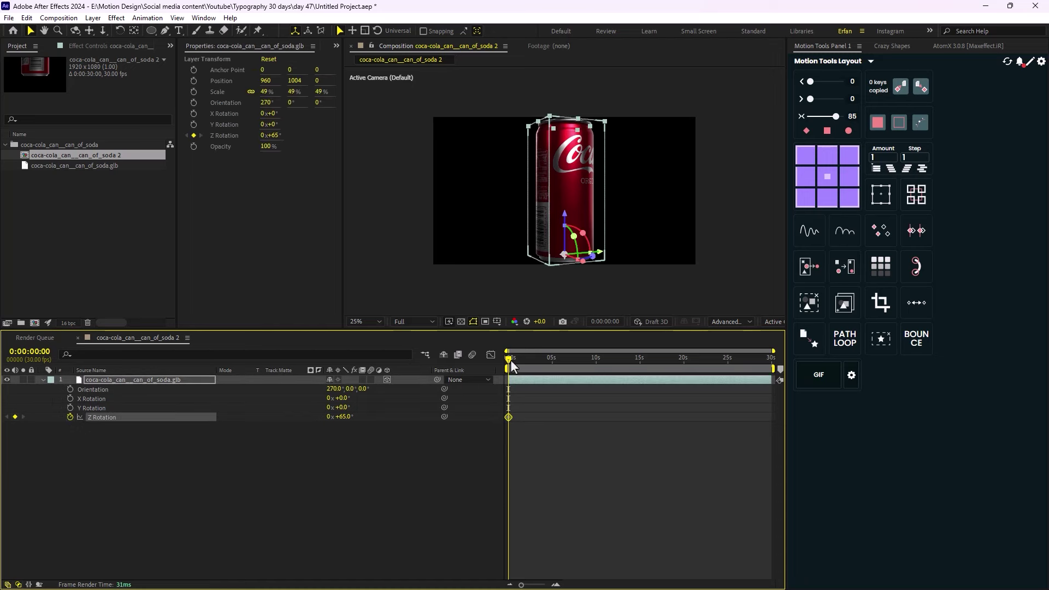
Add a second Z Rotation keyframe at 6 seconds, setting the rotation to 2 full turns plus 65°
drag(508, 380, 563, 398)
key(Page_Up)
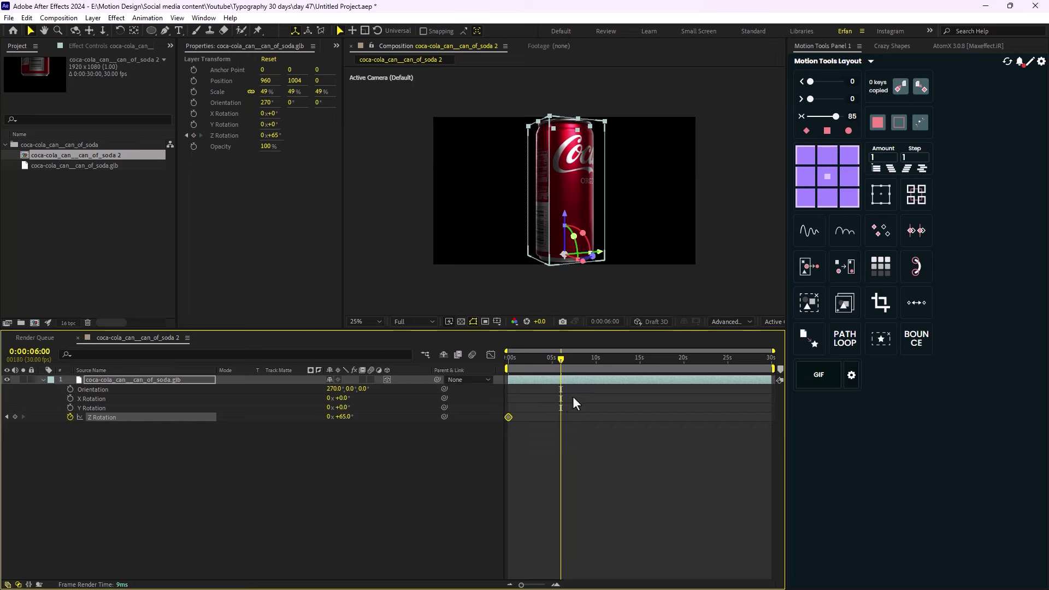
click(328, 417)
text(2)
key(Return)
Play back the can's rotation animation from the start and deselect the layer
drag(561, 359, 440, 370)
key(space)
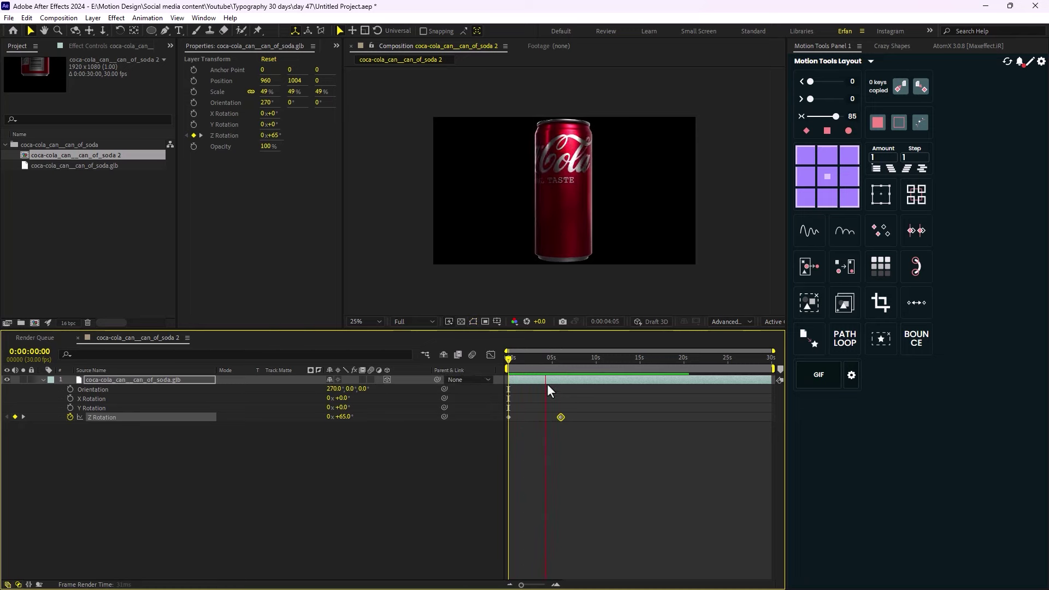
key(space)
key(k)
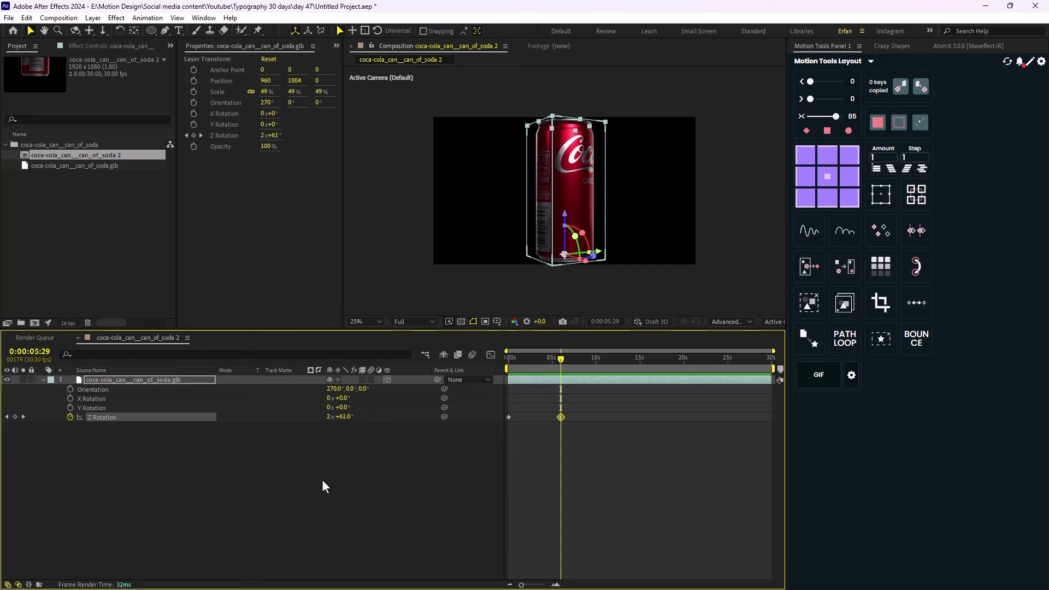
click(229, 486)
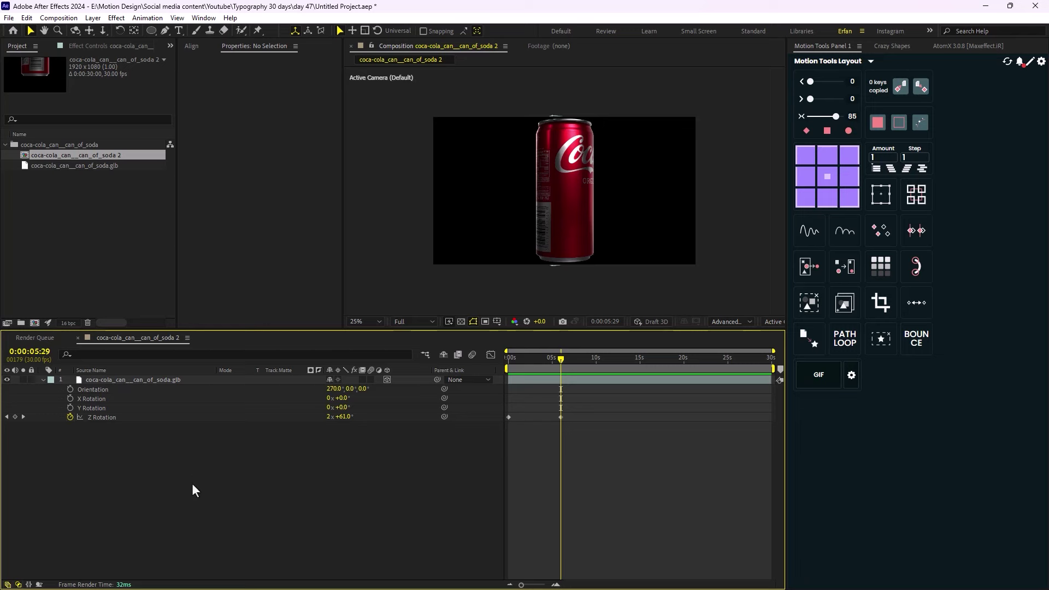
Add an Environment light with 200% intensity and shadow casting to the can composition
right_click(171, 470)
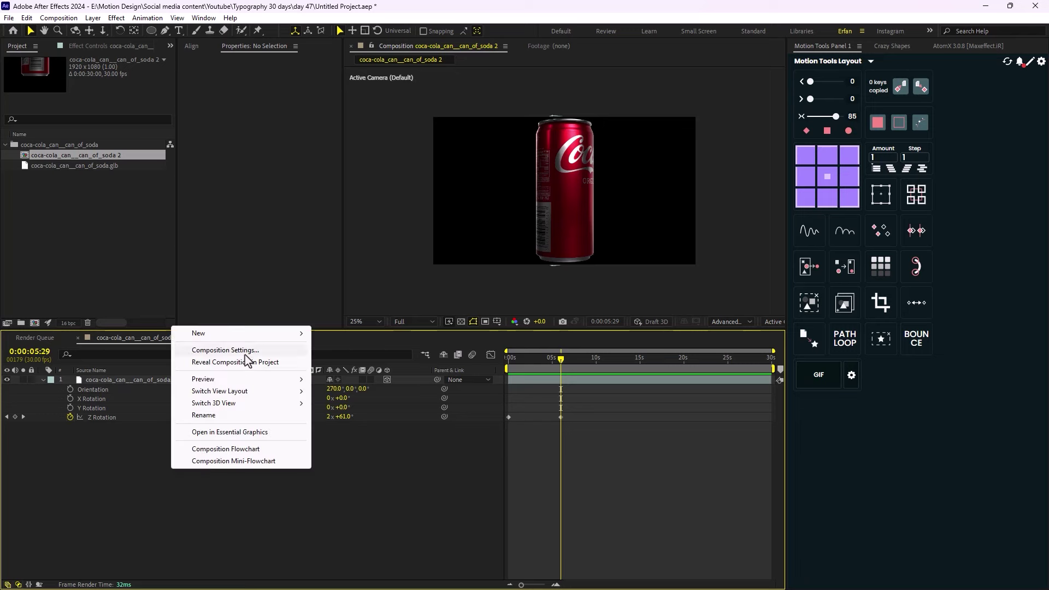
mouse_move(268, 333)
click(339, 375)
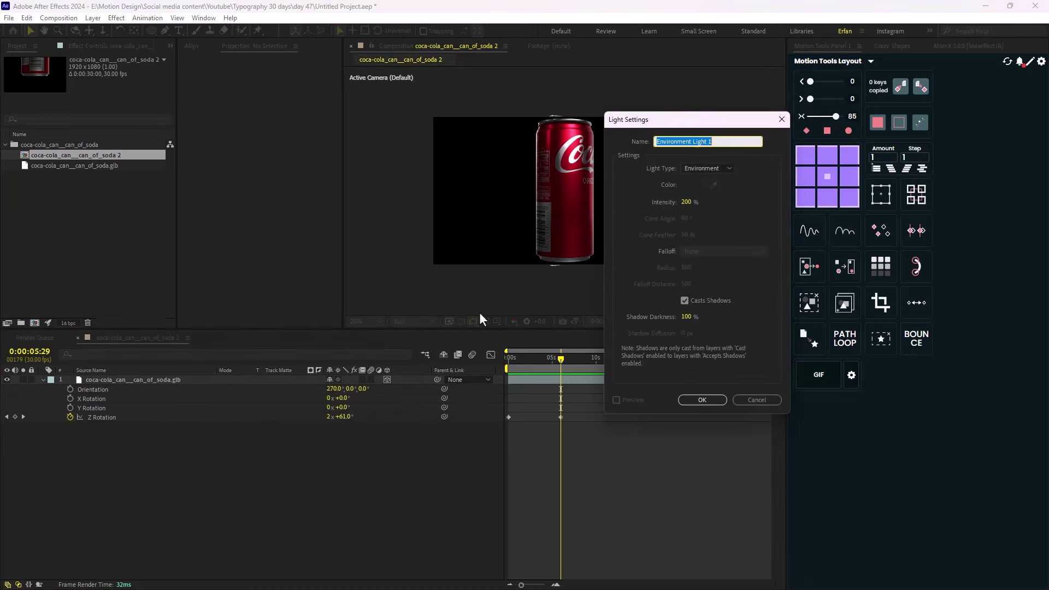
click(710, 168)
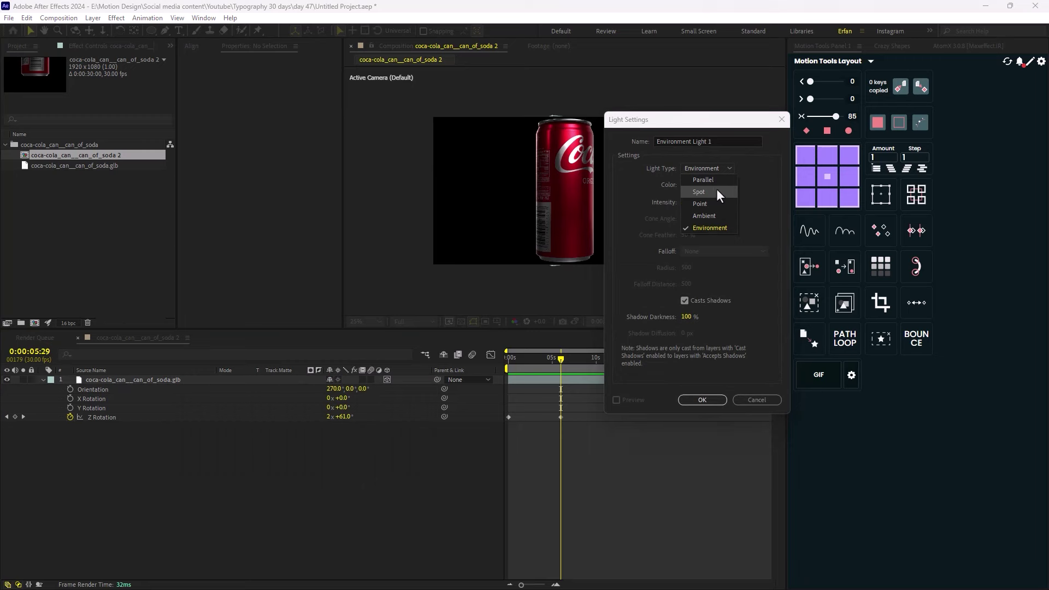
click(716, 229)
click(704, 399)
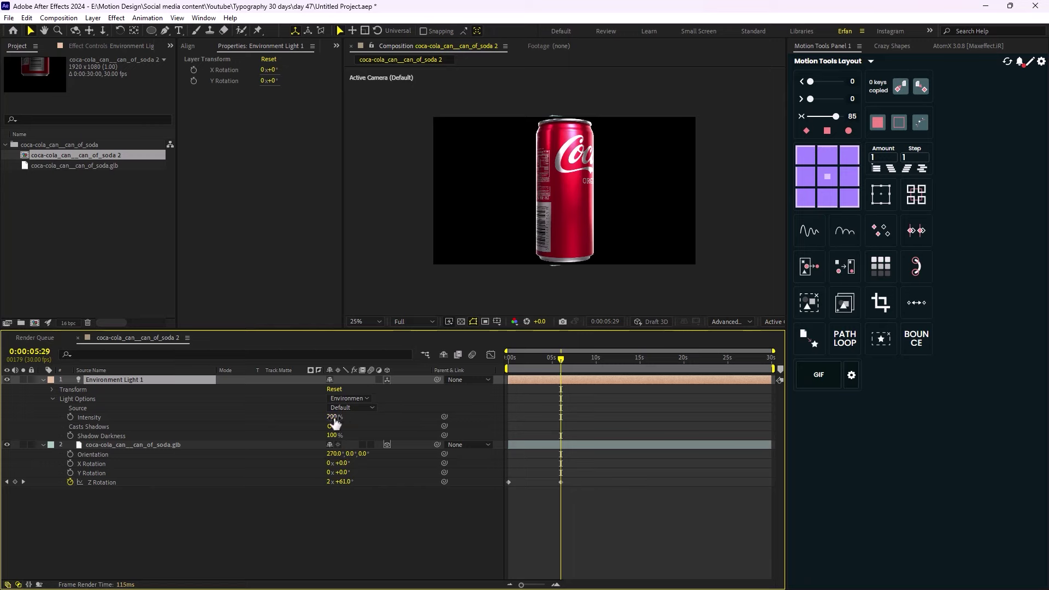
Set the environment light's intensity to 150% and preview the lit can's rotation from the start
drag(332, 417, 405, 424)
click(334, 418)
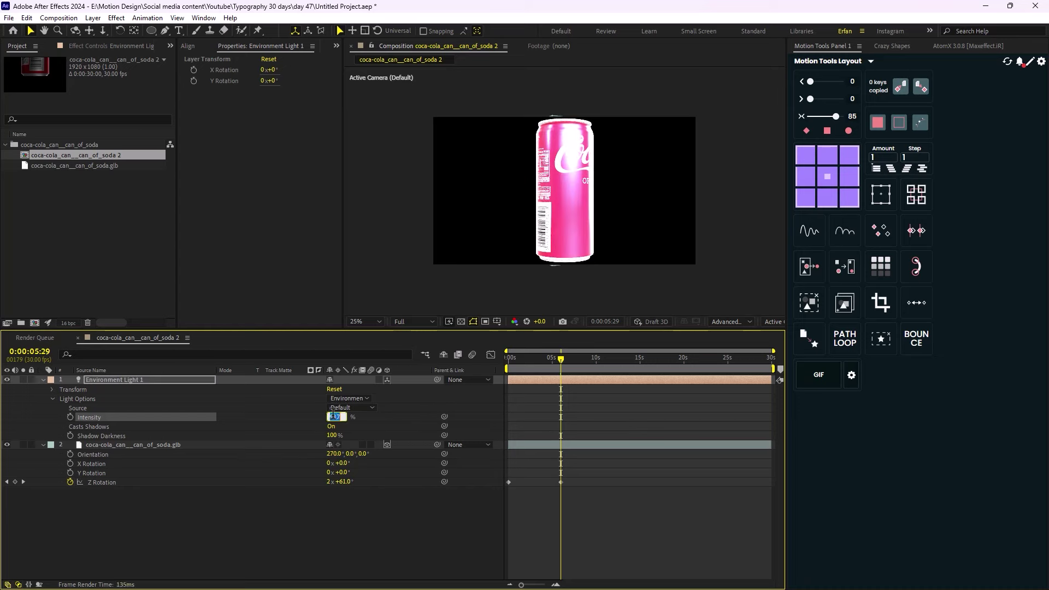
text(150)
key(Return)
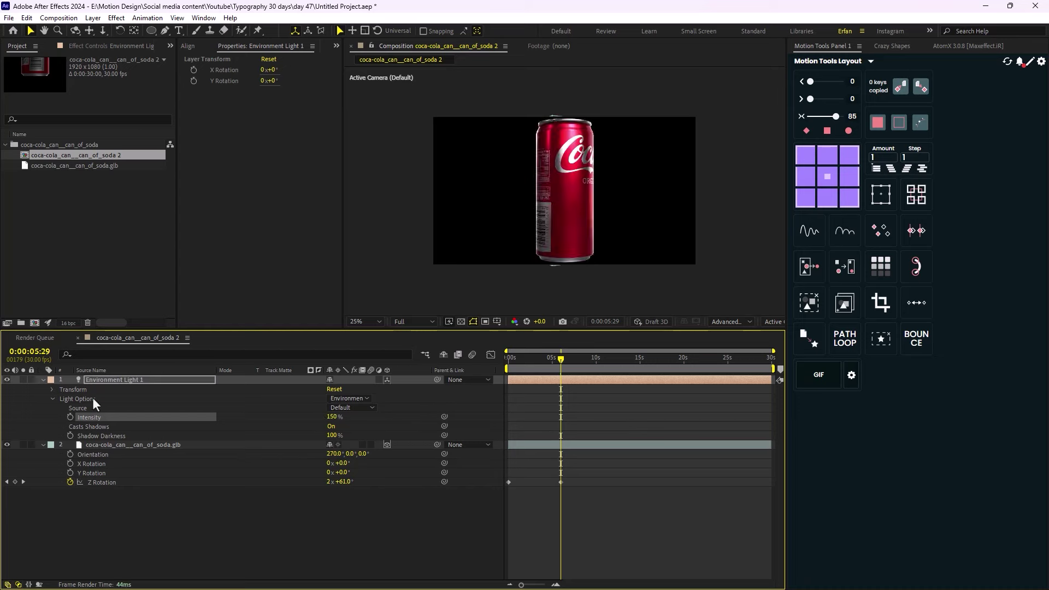
click(43, 380)
drag(547, 360, 457, 386)
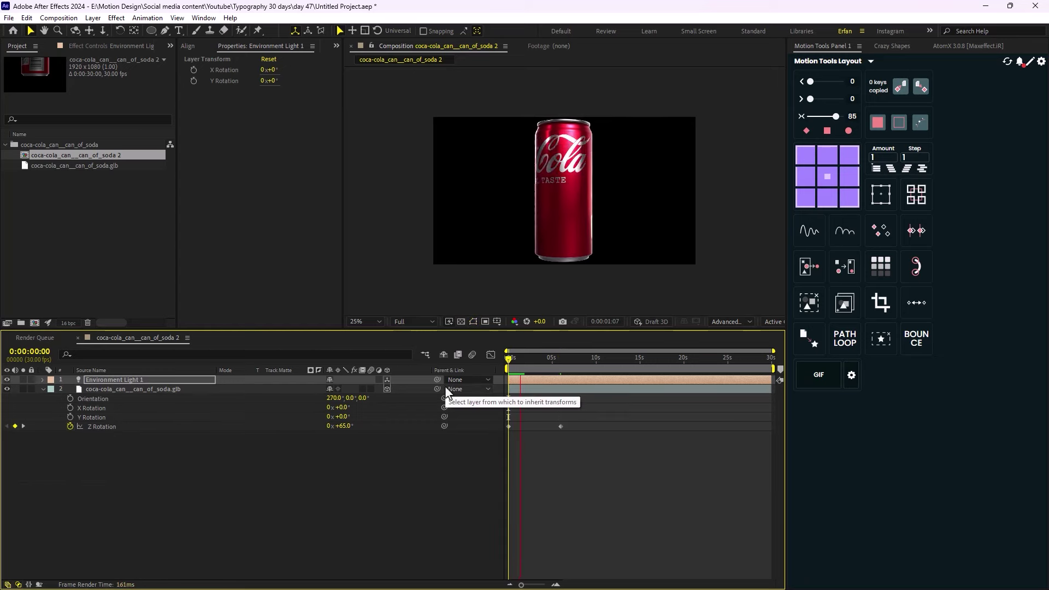
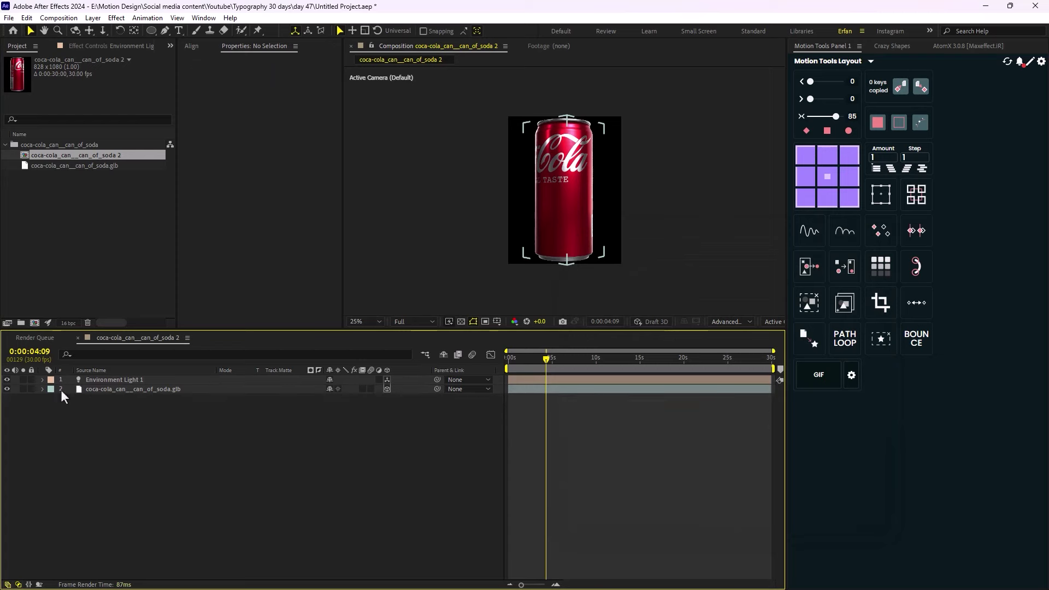
Create a new 1080 x 1920 px composition named Main
click(168, 419)
right_click(68, 214)
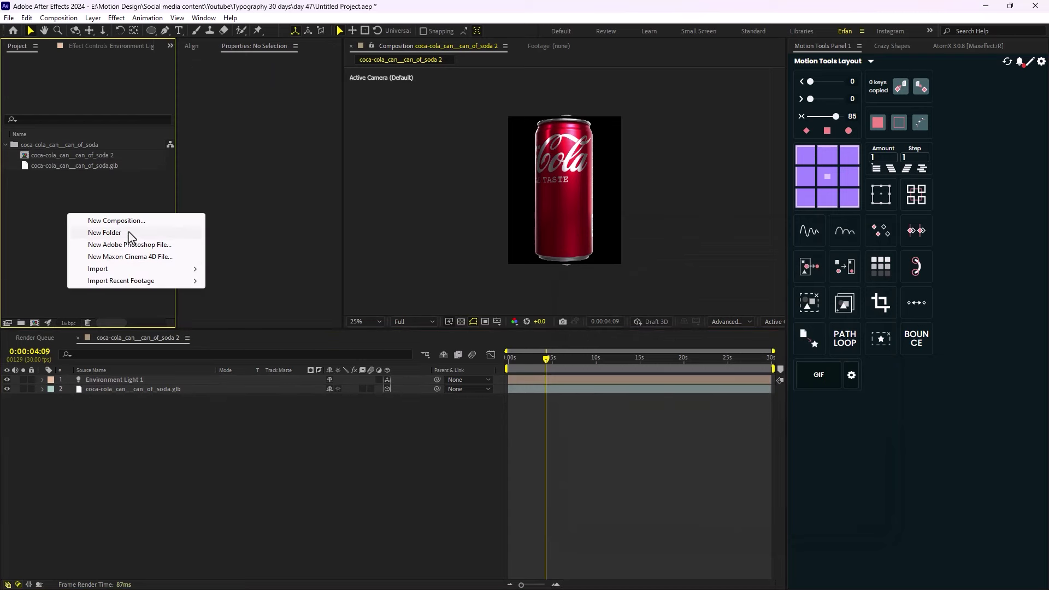
click(131, 219)
click(643, 309)
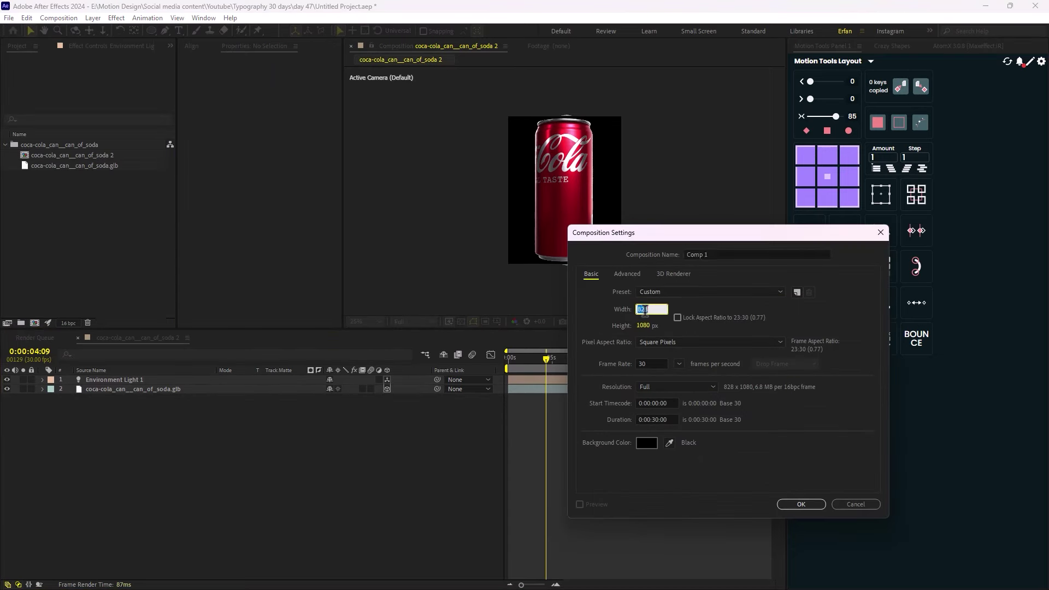
text(1080)
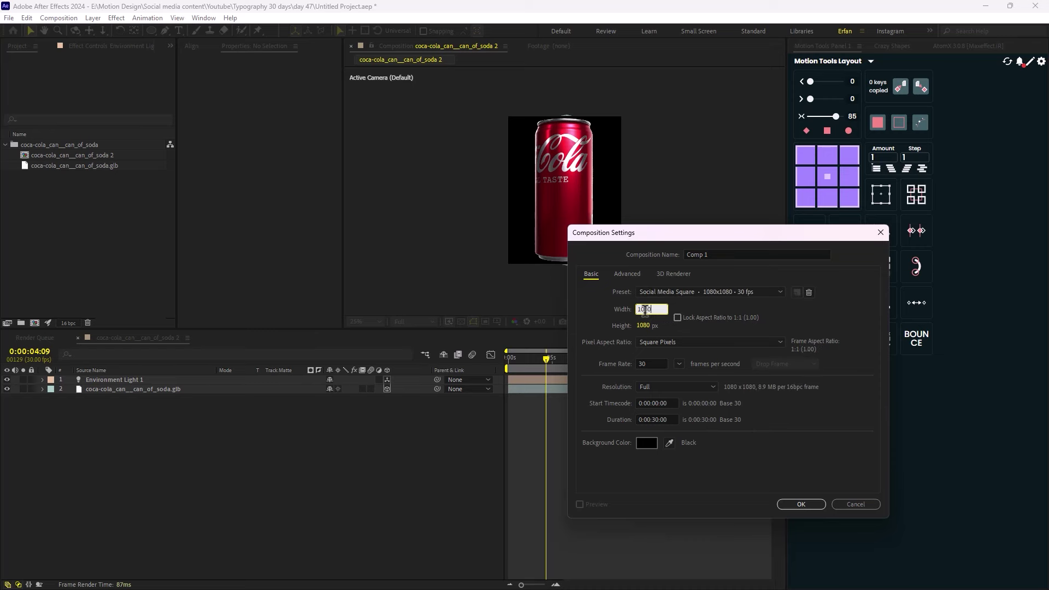
click(653, 327)
text(1920)
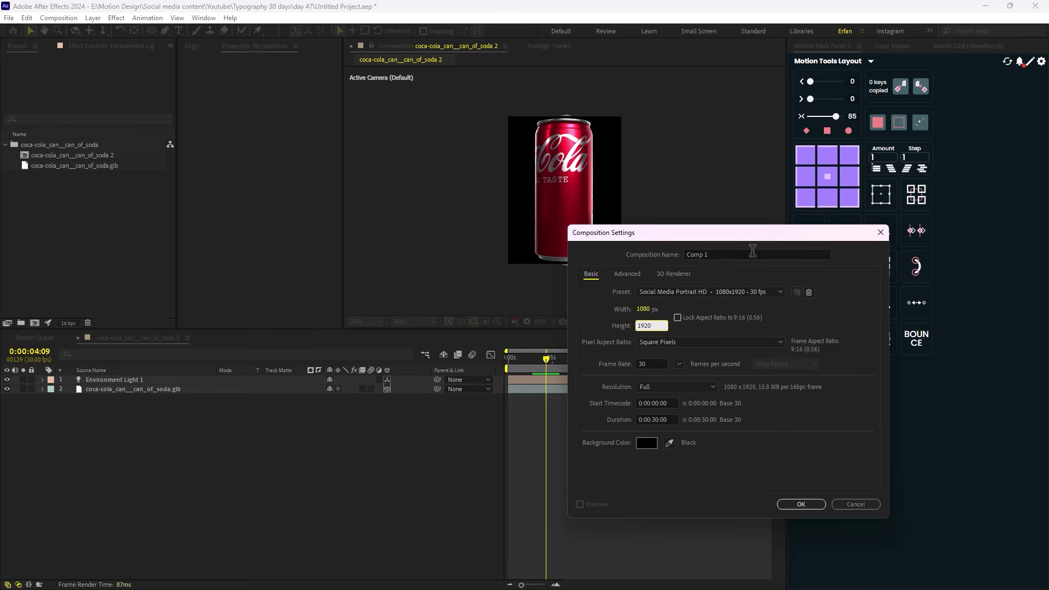
key(Tab)
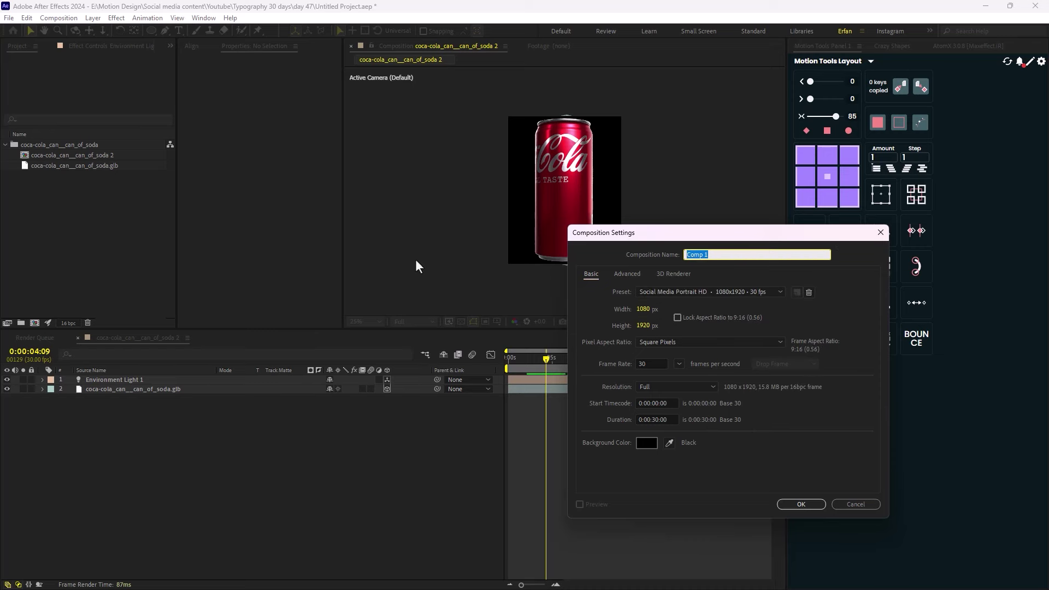
text(Main)
key(Return)
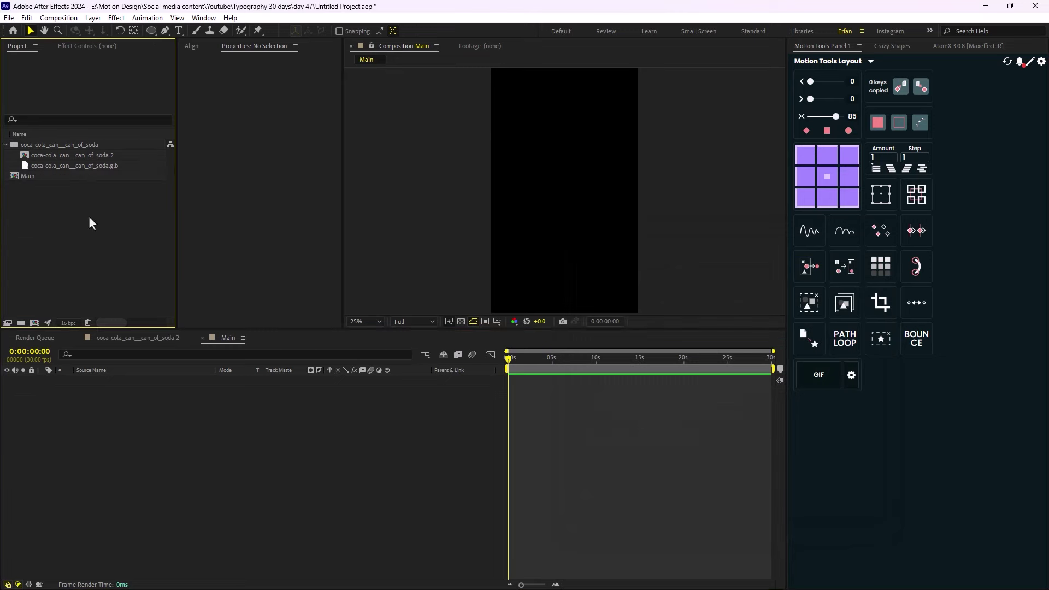
Add the can composition to Main and move it down to about position 532, 1088
drag(71, 155, 184, 414)
scroll(565, 238, down, 1)
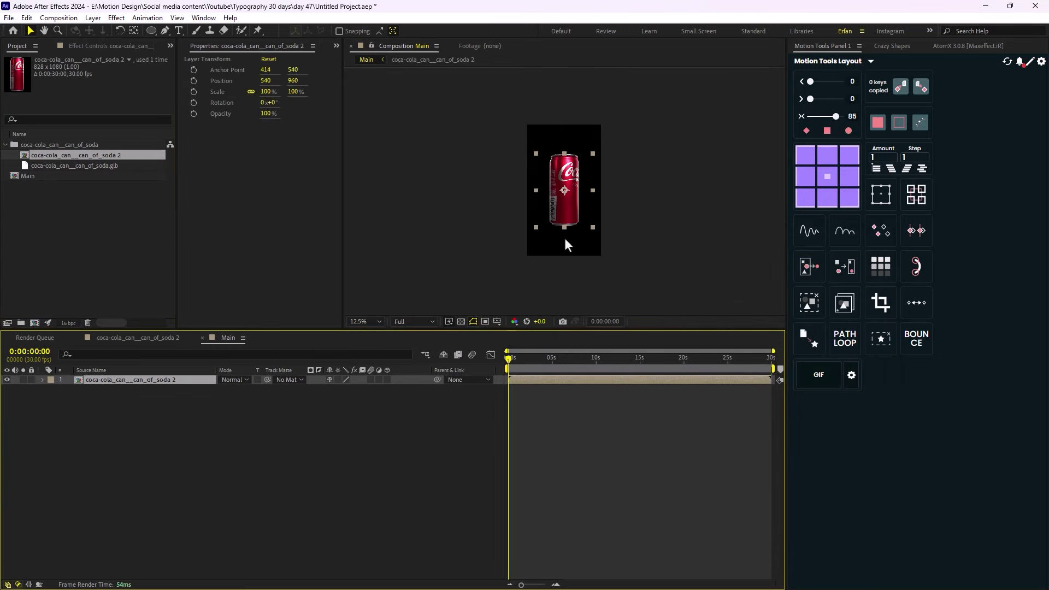
drag(564, 213, 564, 222)
Import Photocopy Texture 1.jpg, Texture.mp4 and the red studio room background image from the Assets folder
click(103, 270)
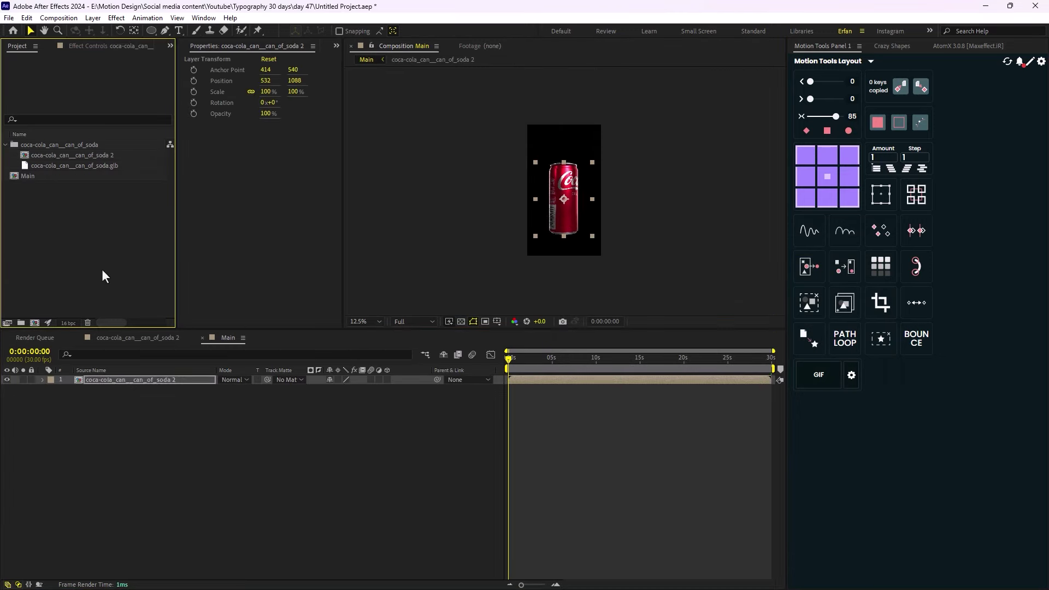
double_click(111, 237)
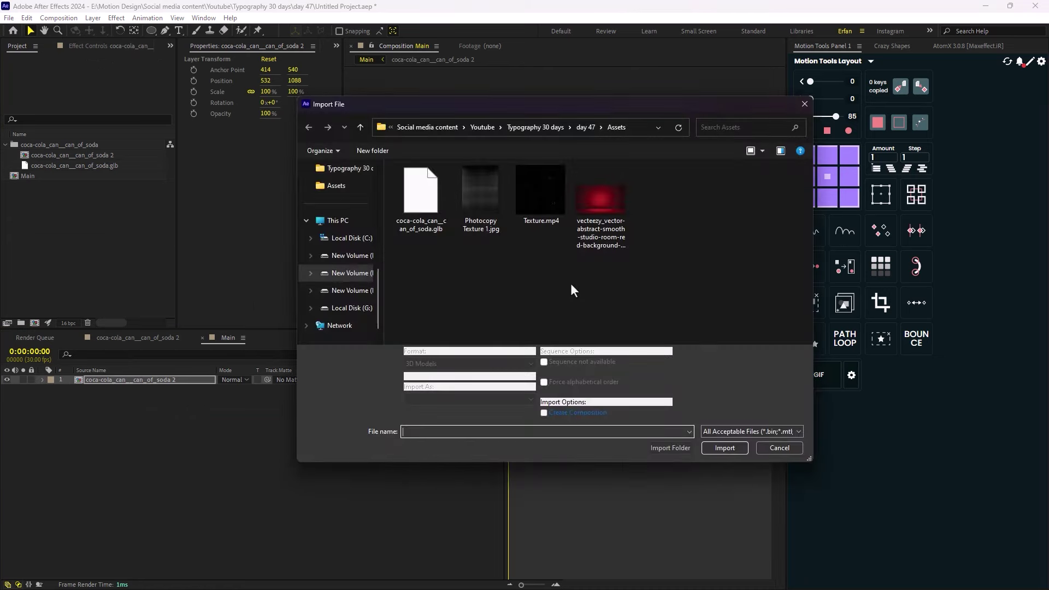
drag(671, 258, 473, 203)
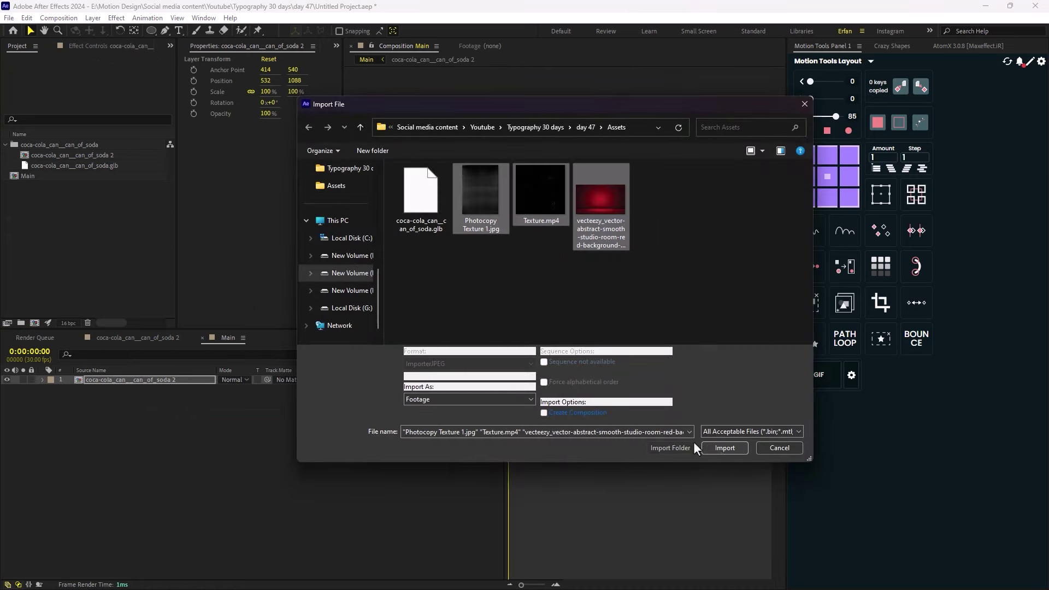
click(723, 451)
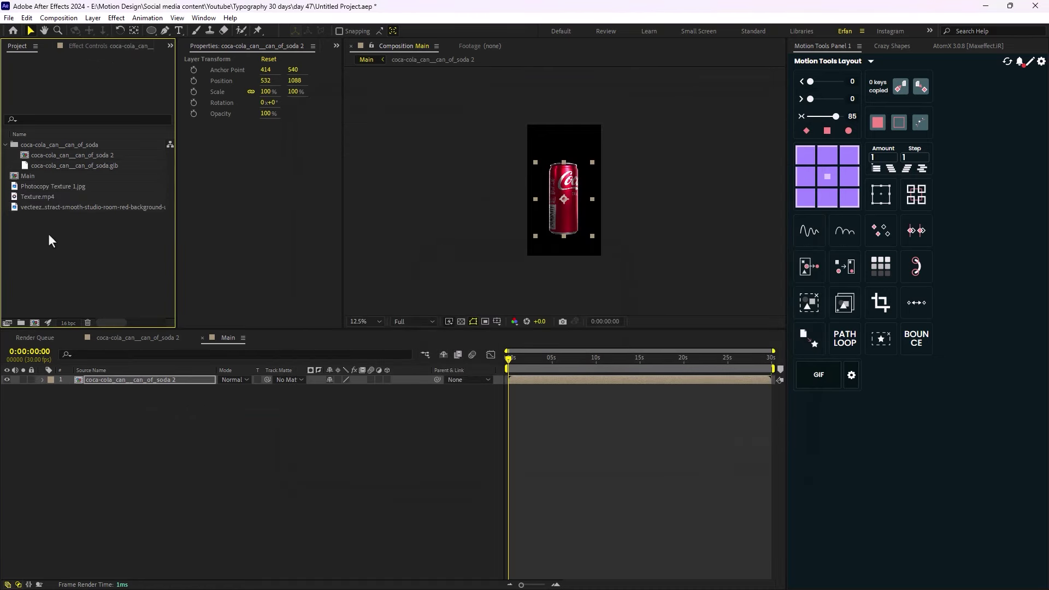
Place the red studio background beneath the can layer in Main and scale it to 169% to fill the frame
click(70, 208)
drag(107, 215, 197, 454)
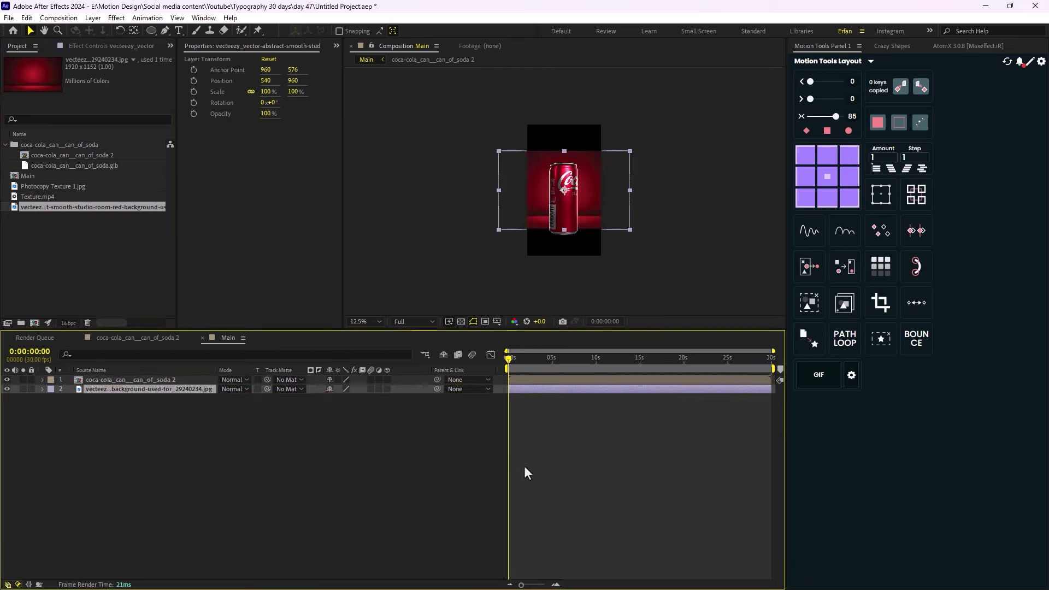
scroll(569, 276, up, 1)
key(s)
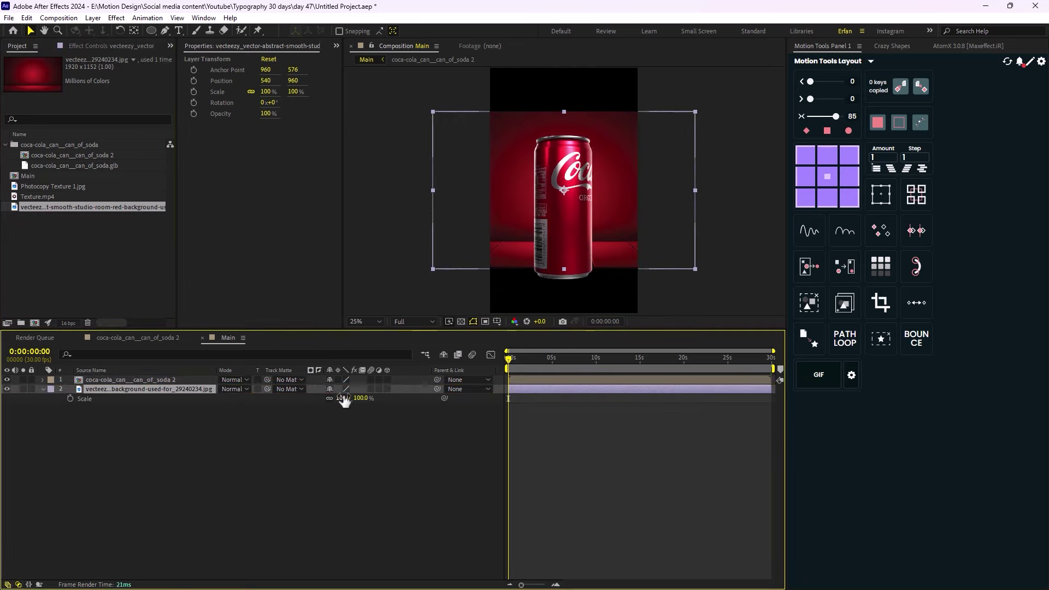
drag(345, 402, 383, 402)
scroll(583, 254, down, 1)
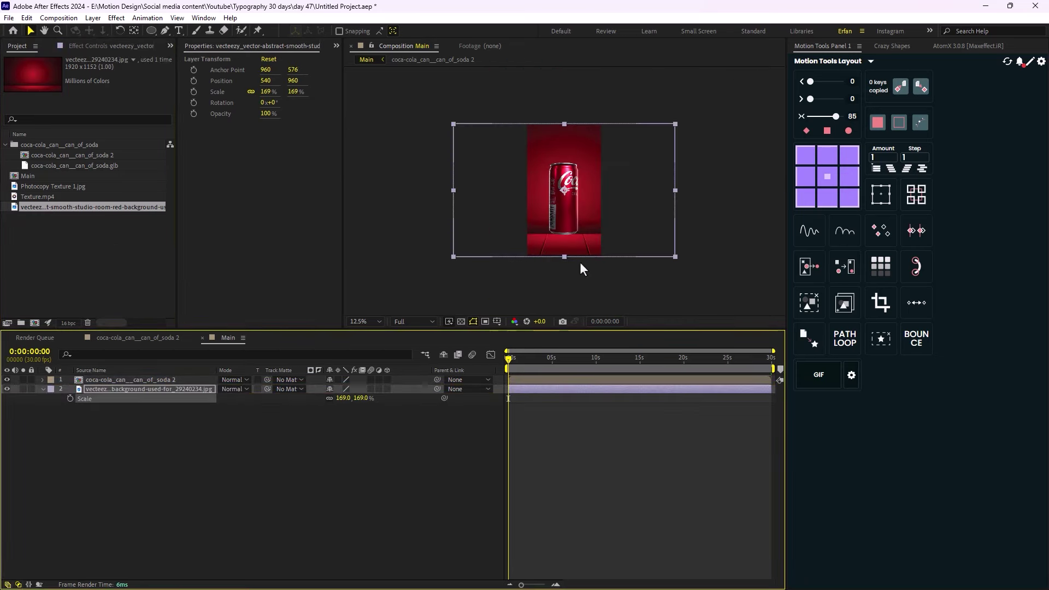
Move the can layer lower so that it stands on the floor of the red background
click(139, 380)
drag(565, 198, 565, 208)
click(367, 458)
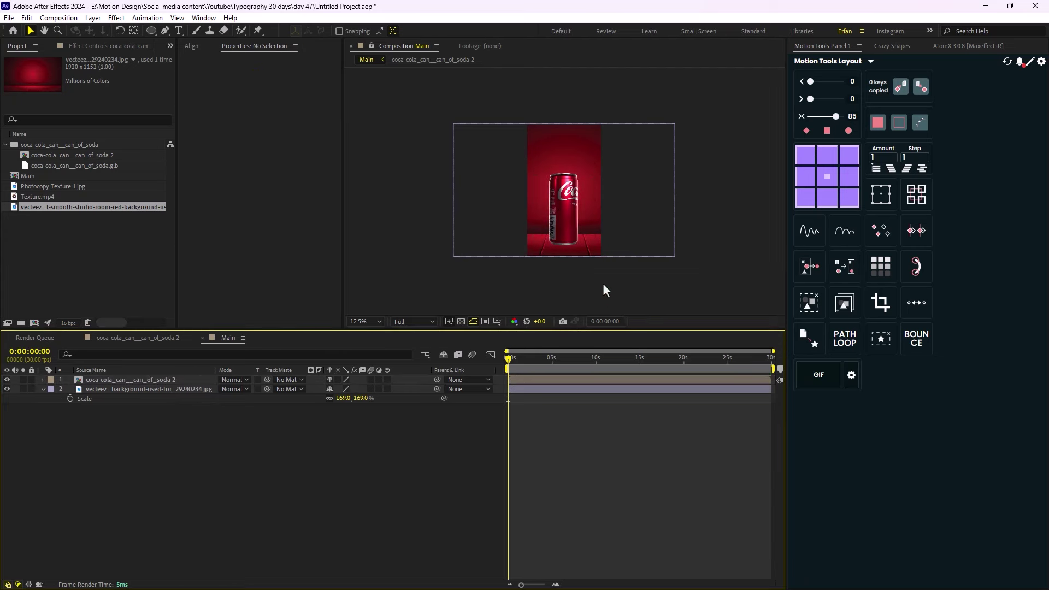
Add the two-line text "ORIGINAL TASTE" above the can
scroll(509, 213, up, 1)
click(175, 31)
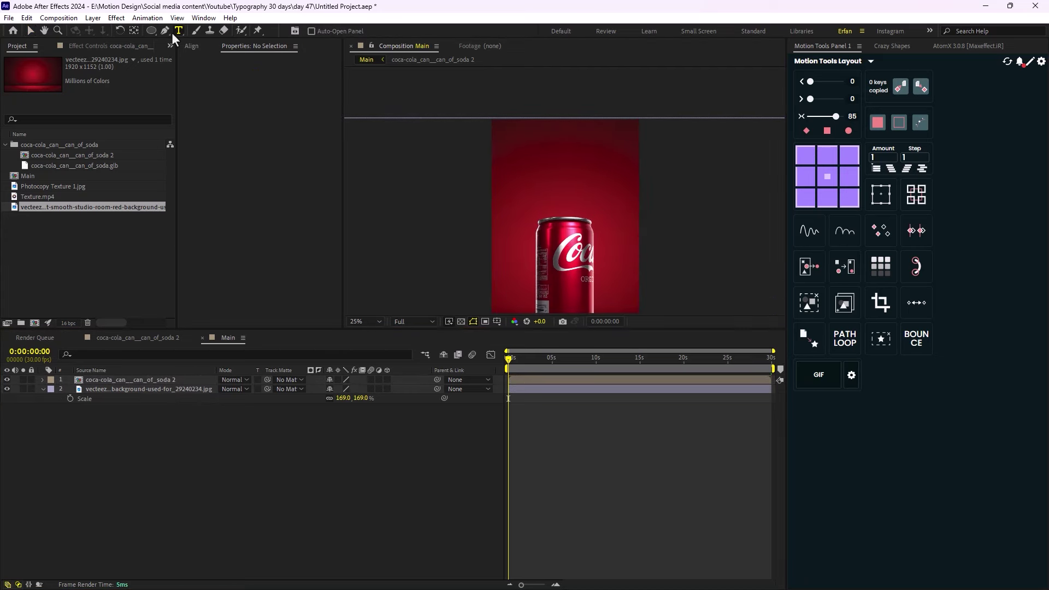
click(558, 162)
text(ORIGINAL )
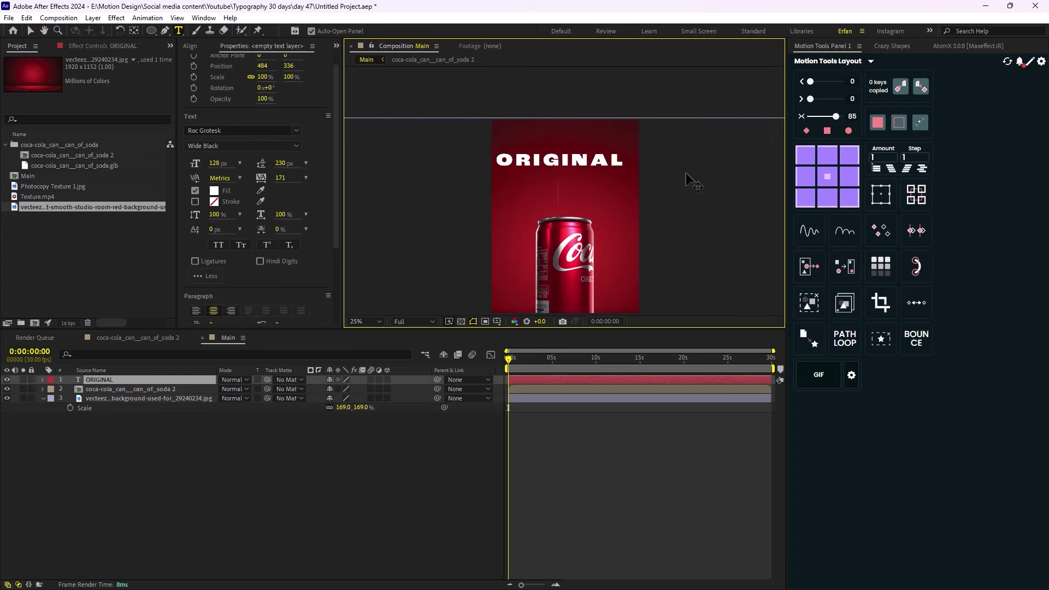
text(TASTE)
click(30, 31)
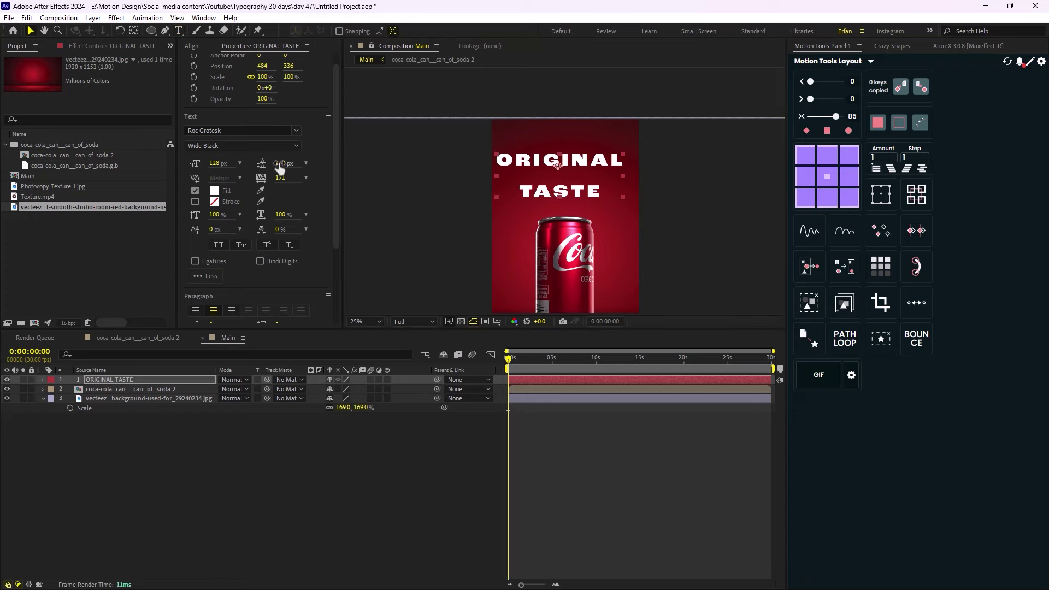
Change the title's font style to Wide Light and centre the text horizontally at position 540, 336
click(246, 146)
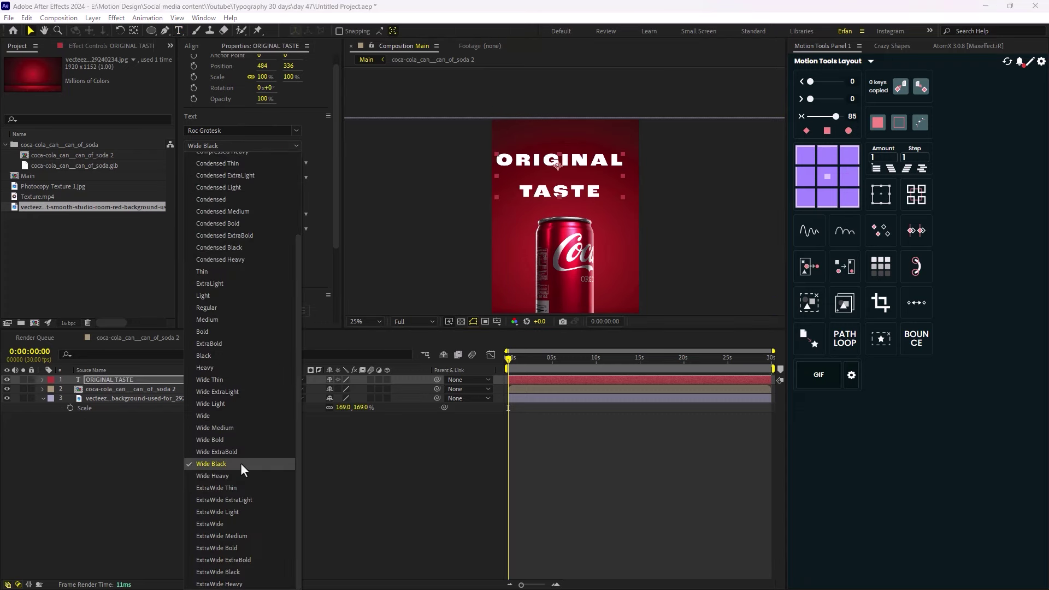
click(217, 404)
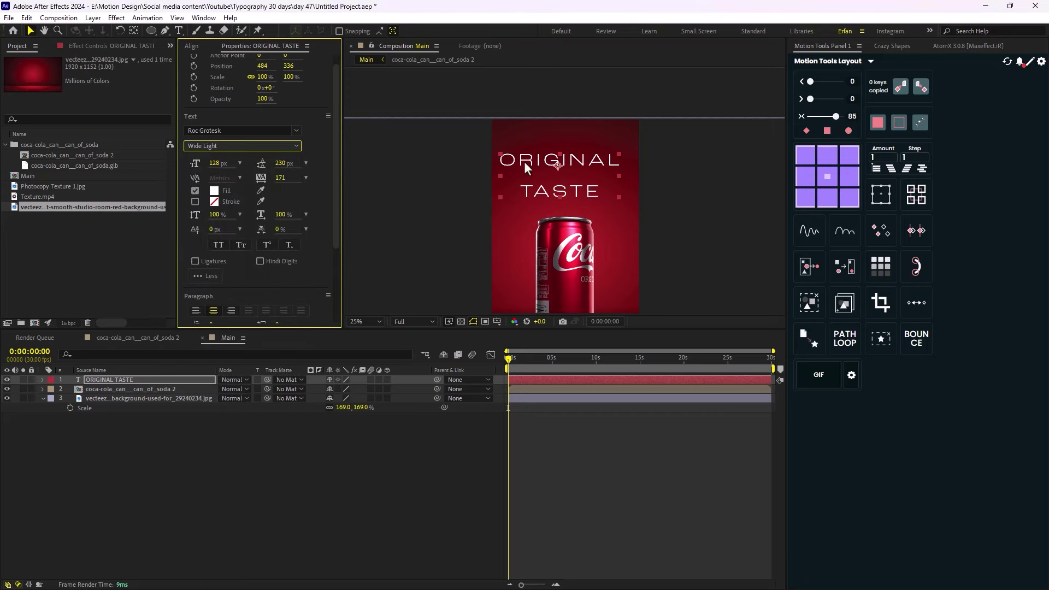
drag(554, 168, 566, 165)
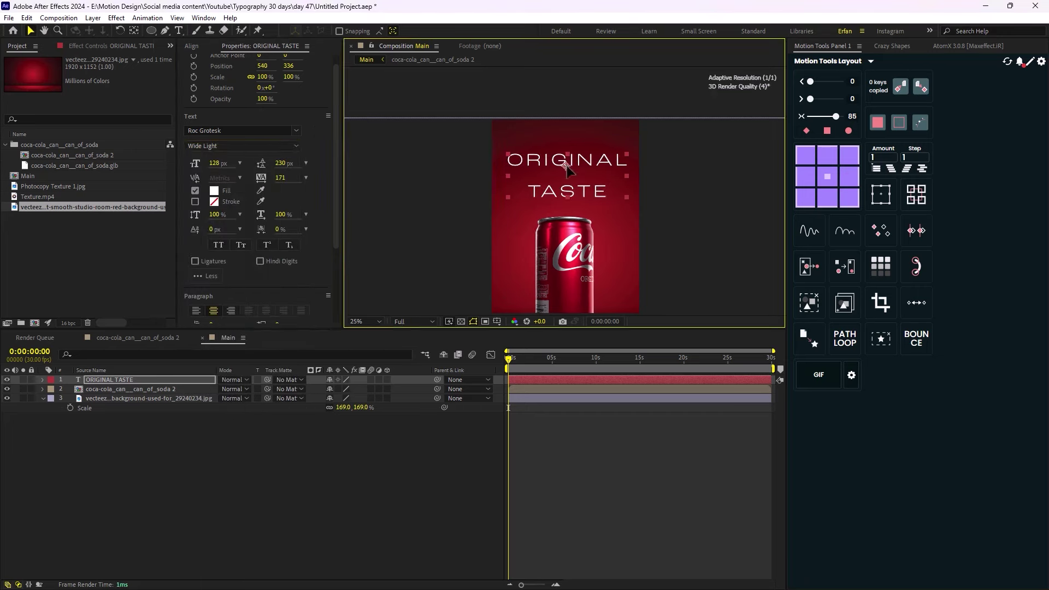
click(288, 455)
Play back the Main composition to review the rotating can with the background and title
key(comma)
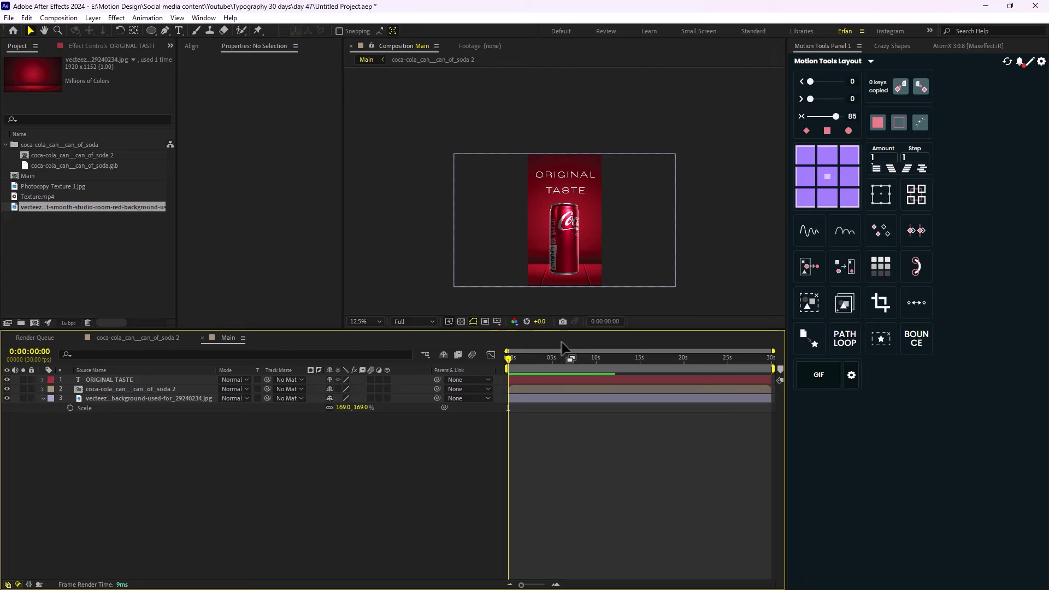
key(space)
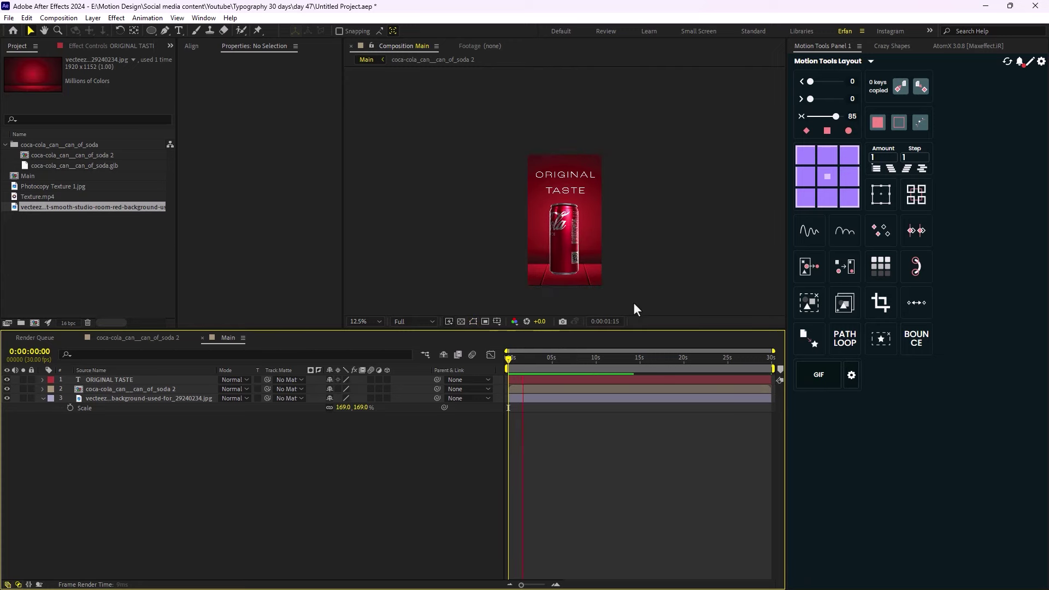
key(space)
scroll(596, 301, up, 2)
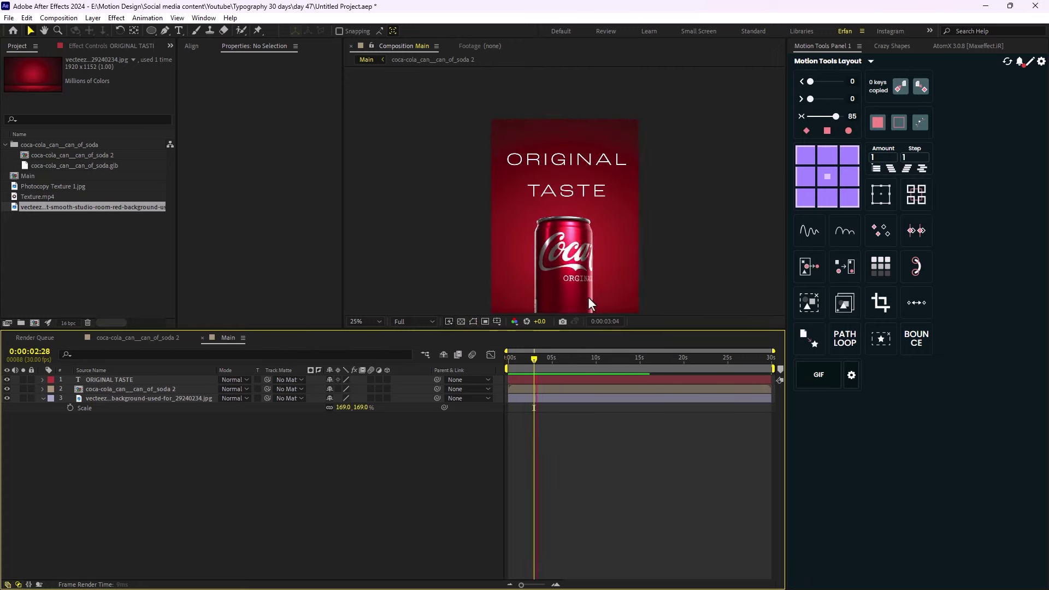
key(space)
scroll(578, 297, down, 2)
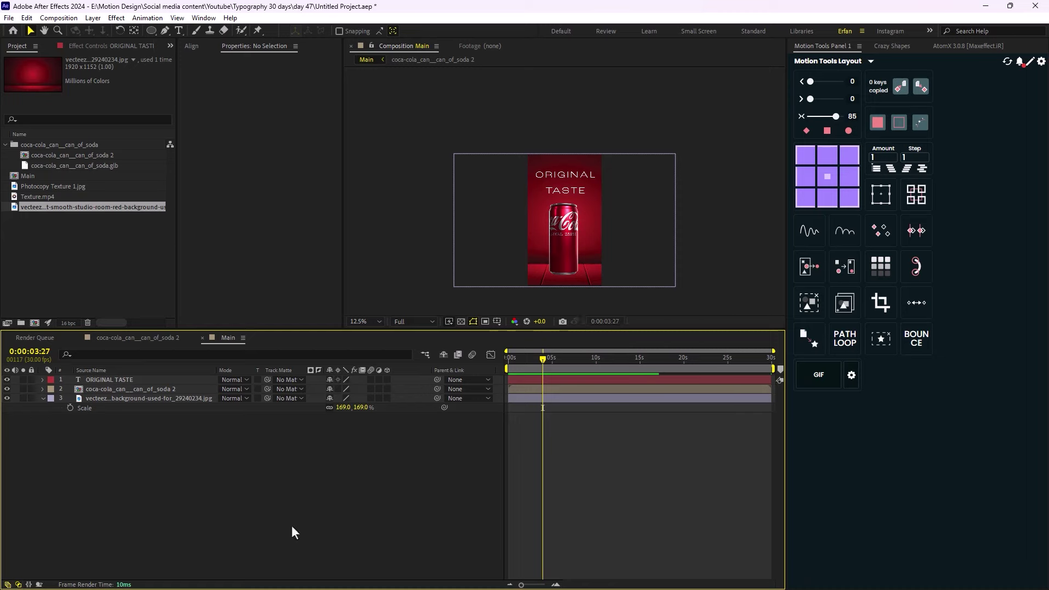
double_click(149, 390)
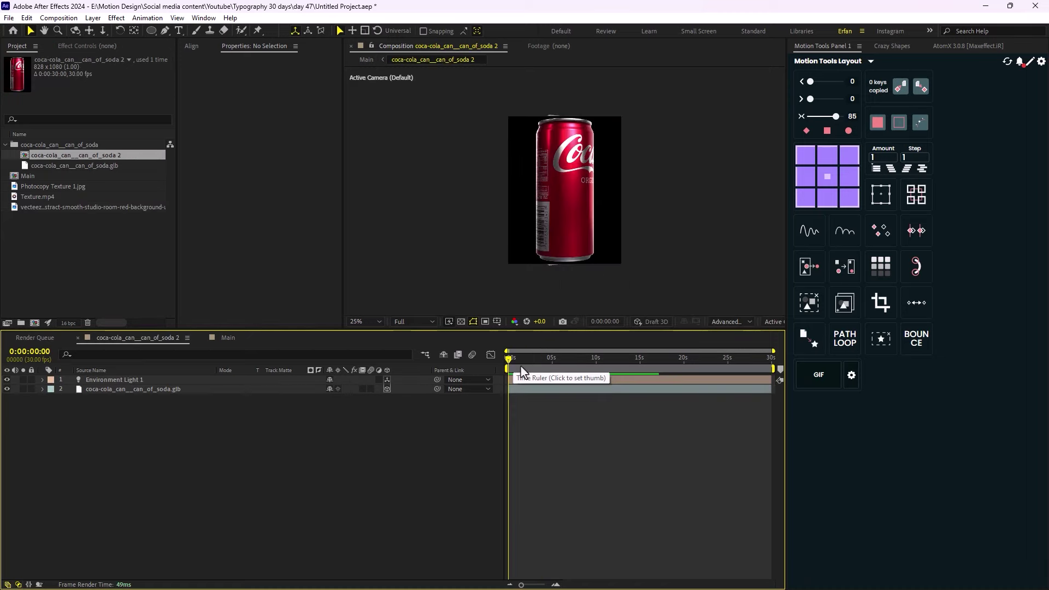
click(172, 388)
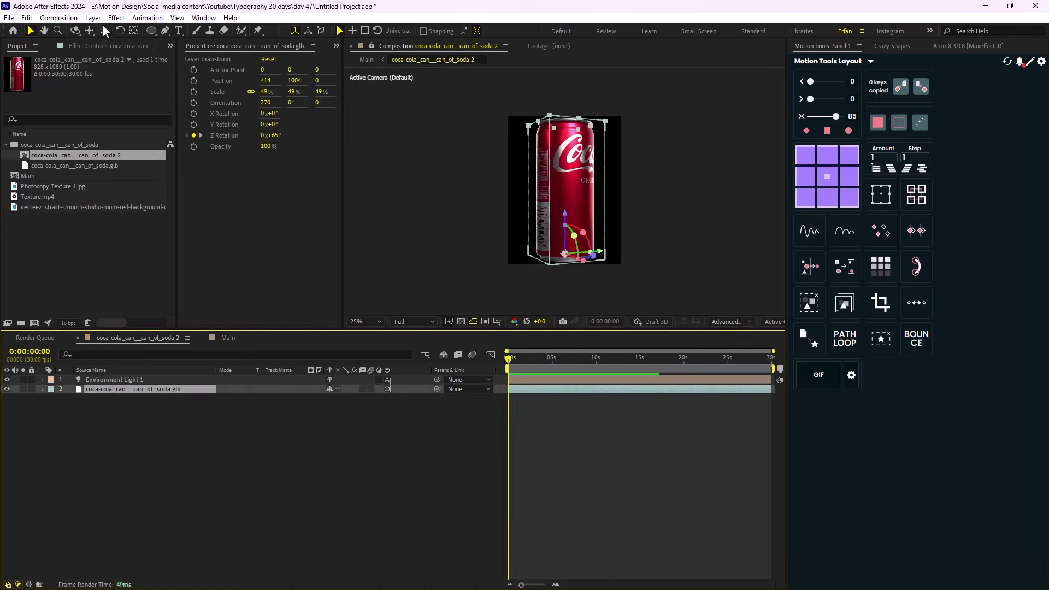
click(116, 17)
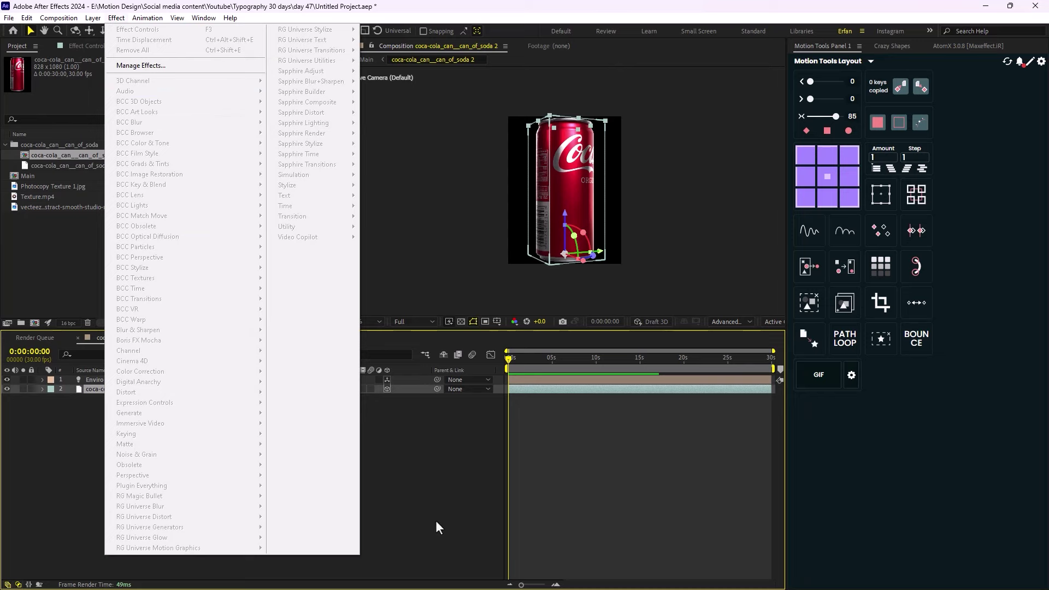
click(409, 529)
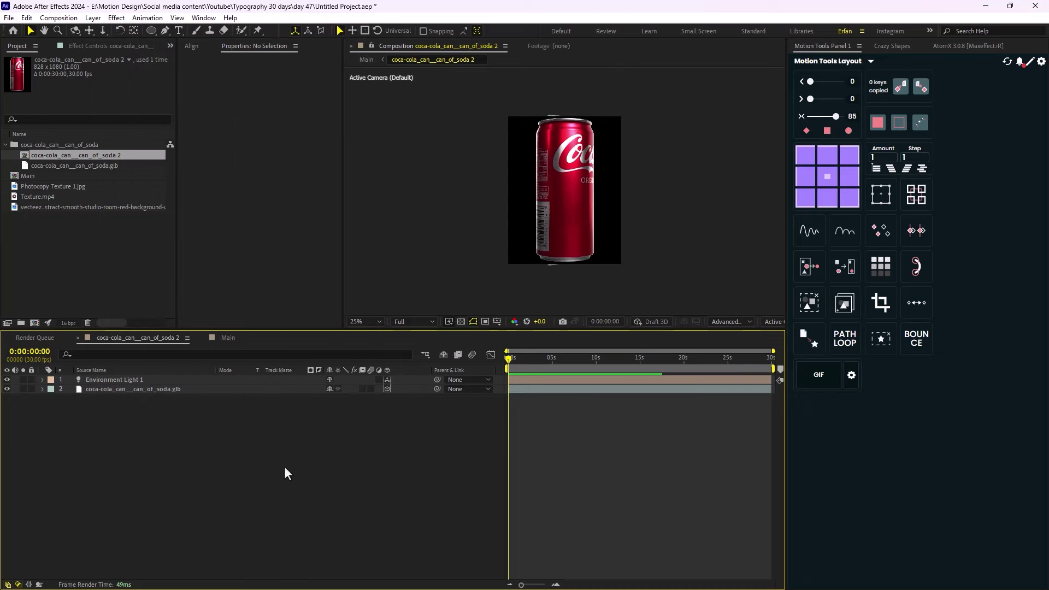
click(227, 339)
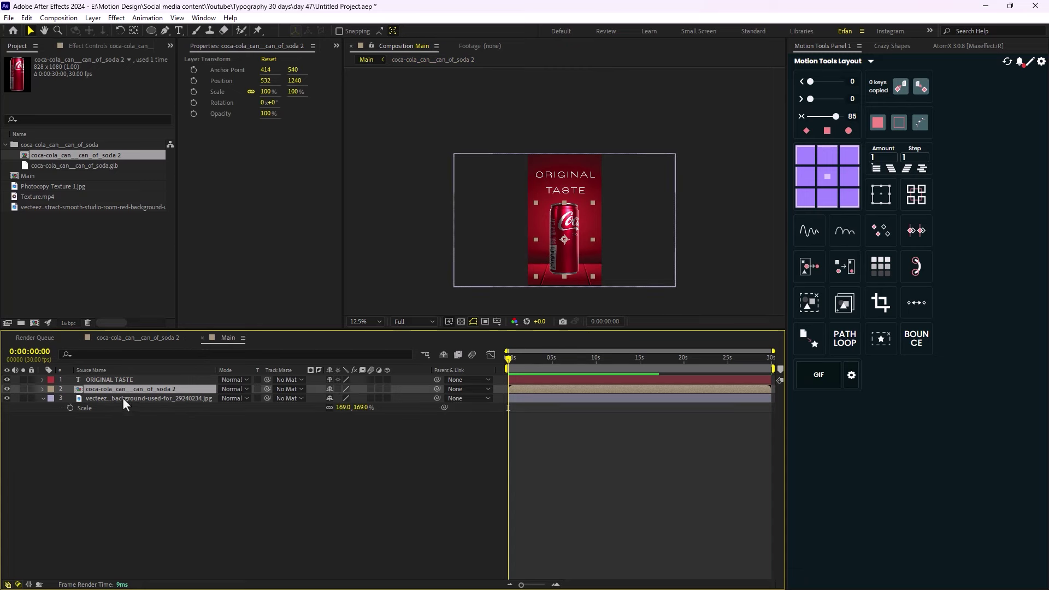
Make the can layer in Main 3D and try an X rotation of 130°, undoing the rotation
click(387, 389)
key(r)
drag(343, 409, 321, 421)
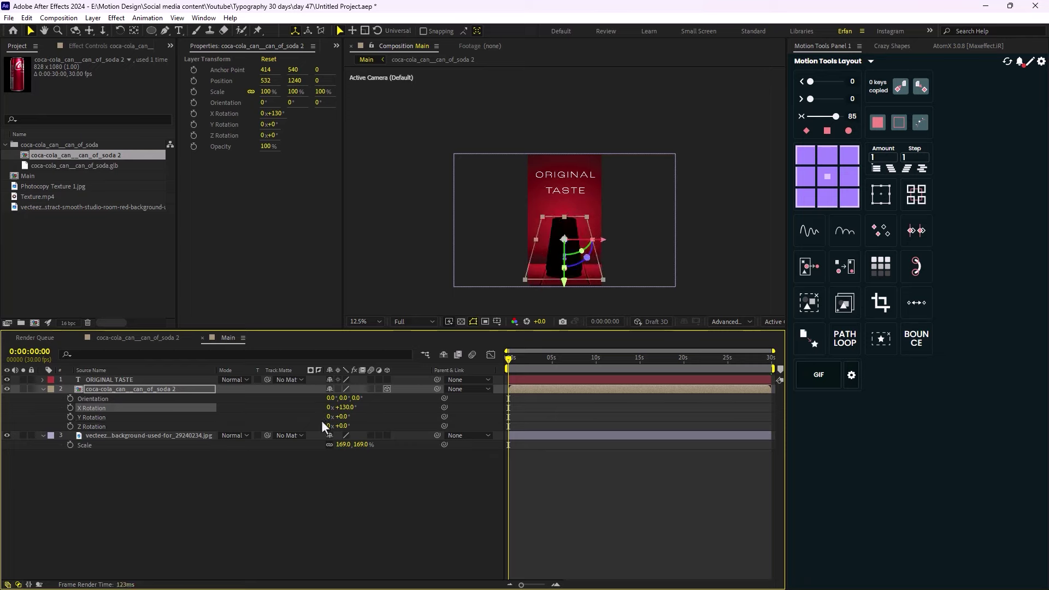
key(ctrl+z)
Inspect the can model's rotation keyframes in its own composition and return to the Main composition
double_click(131, 389)
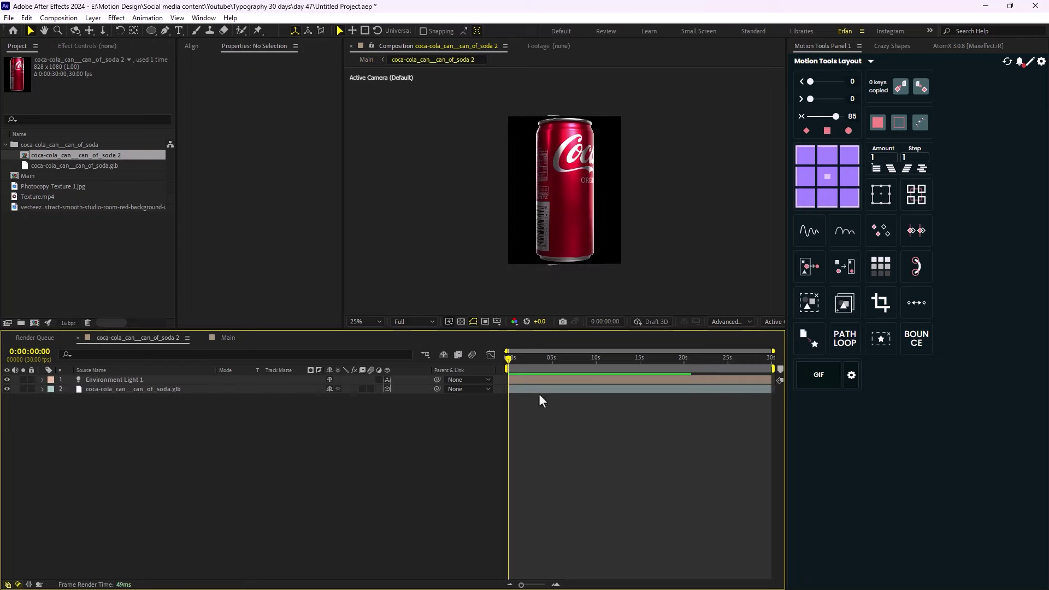
click(139, 388)
key(u)
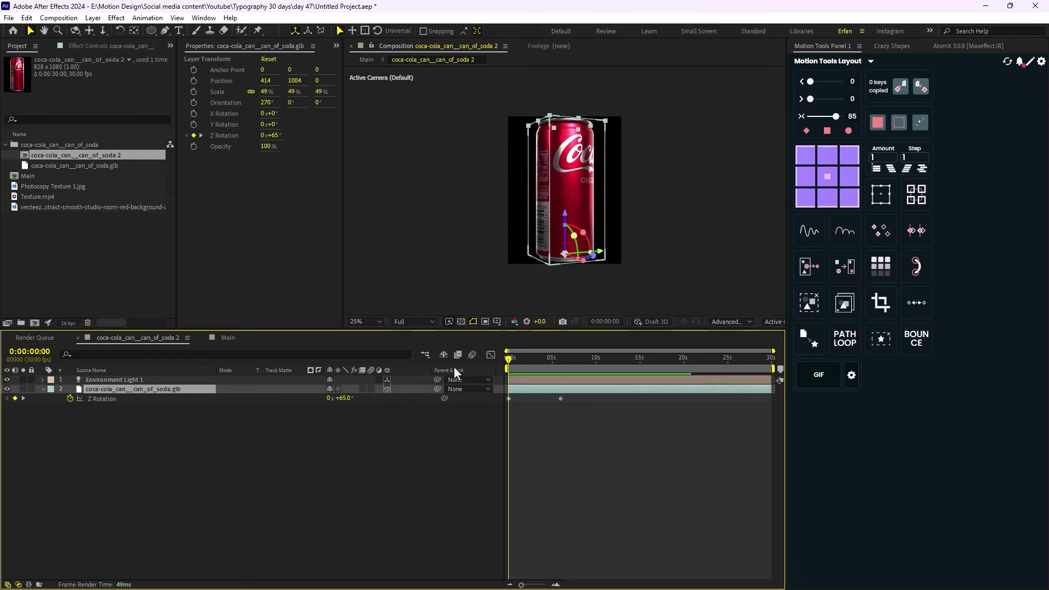
click(221, 339)
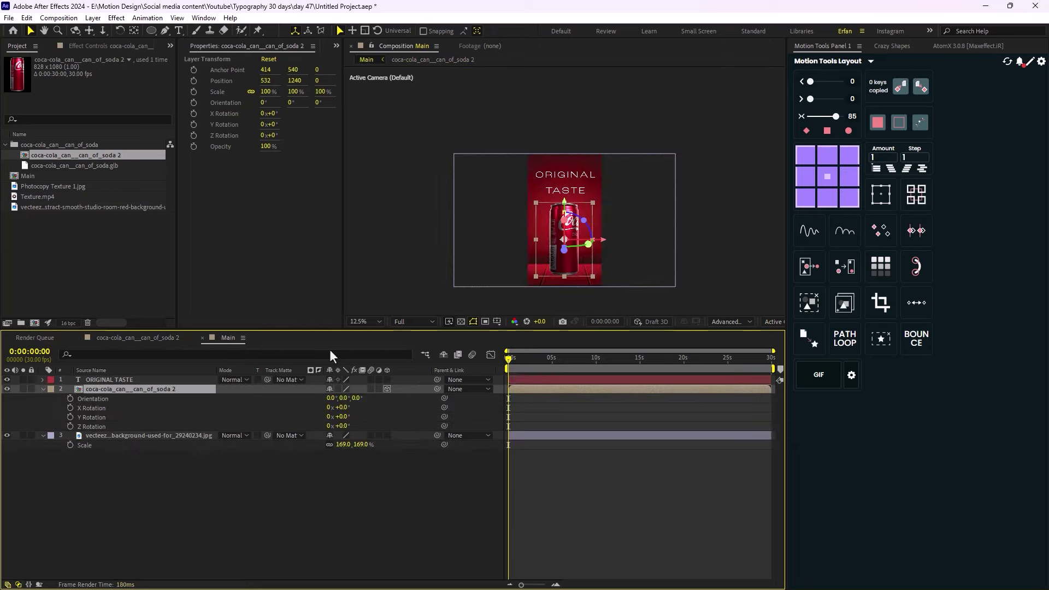
Play back the Main composition from the start and look closer at the rotating can
drag(513, 368, 431, 381)
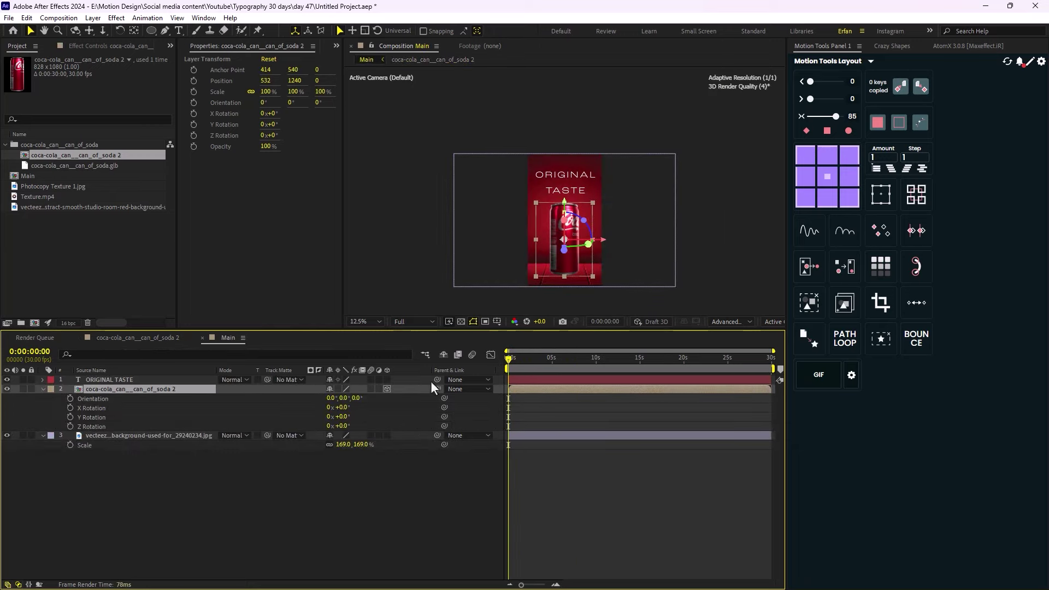
click(346, 505)
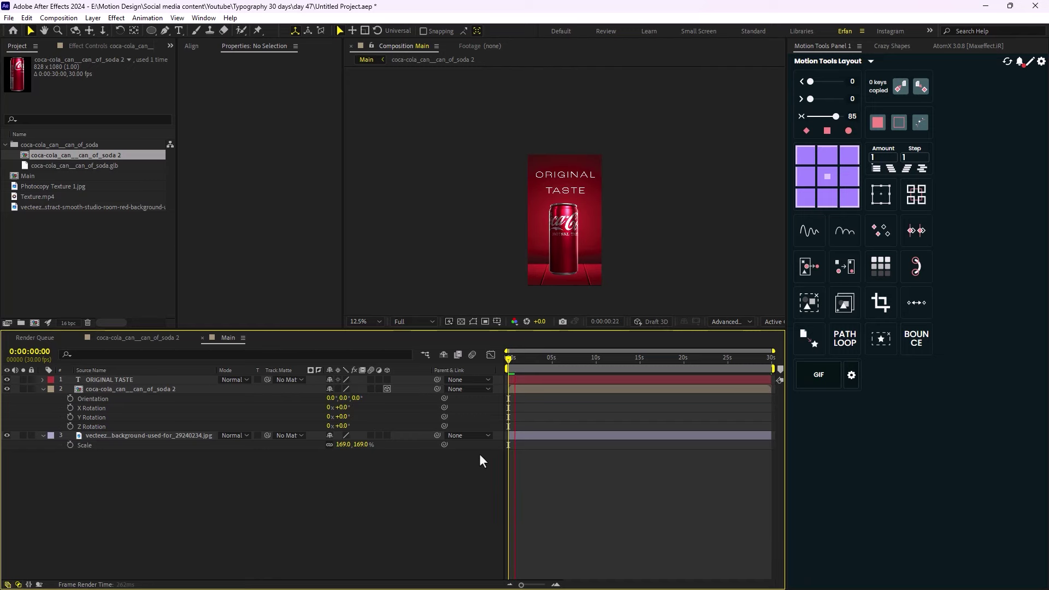
scroll(566, 272, up, 1)
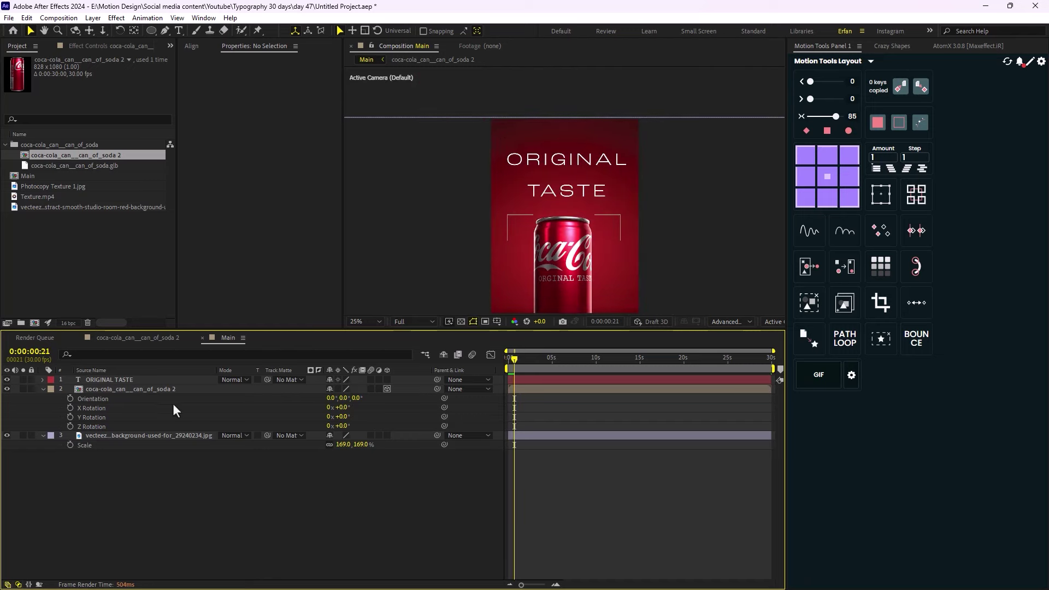
Collapse the can layer's properties, go back to the first frame and turn the can layer back into a 2D layer
click(162, 389)
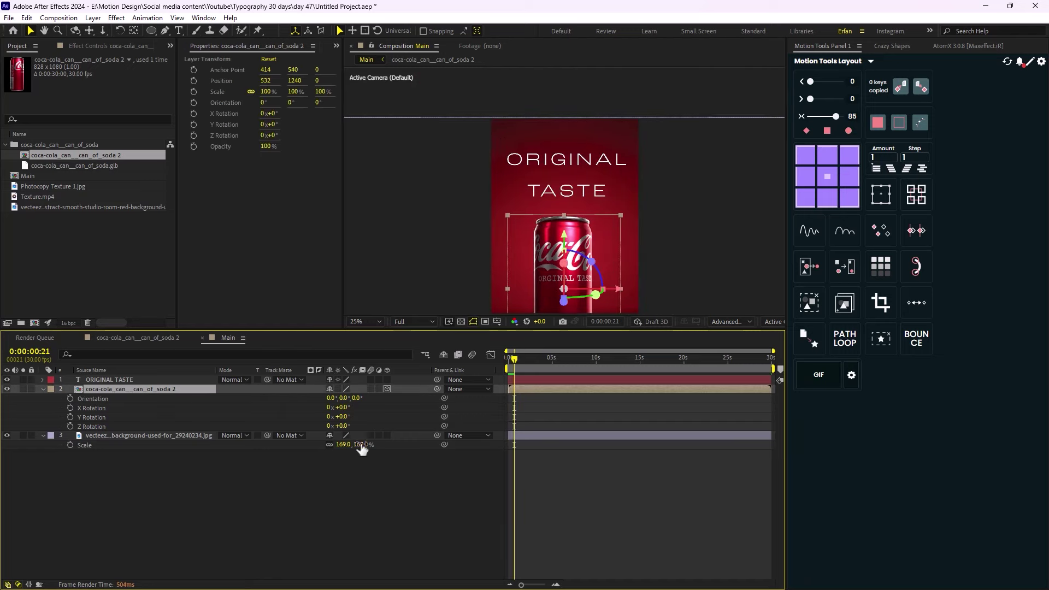
click(42, 389)
click(317, 479)
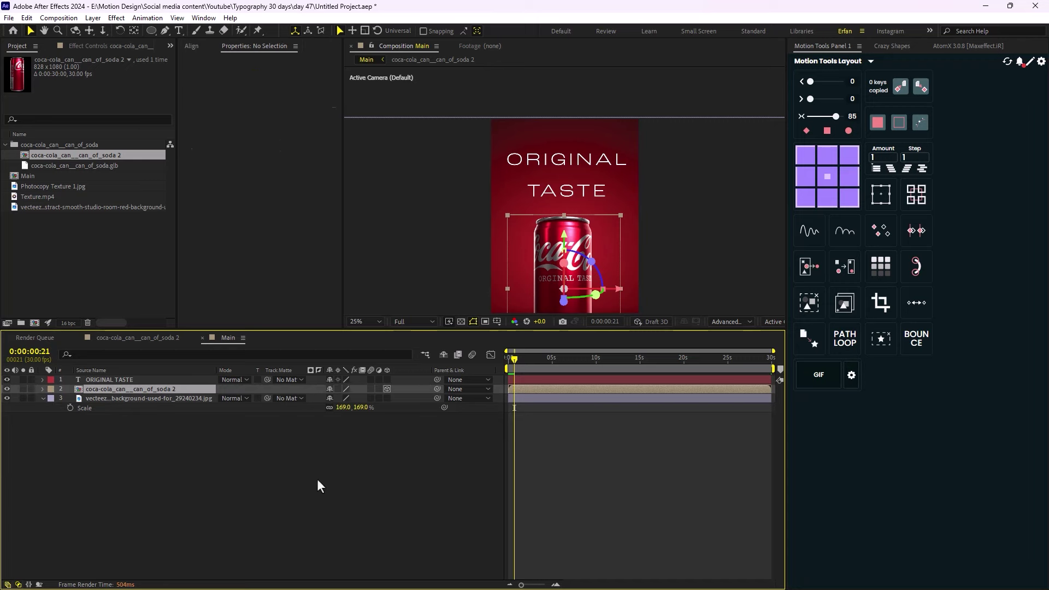
key(Home)
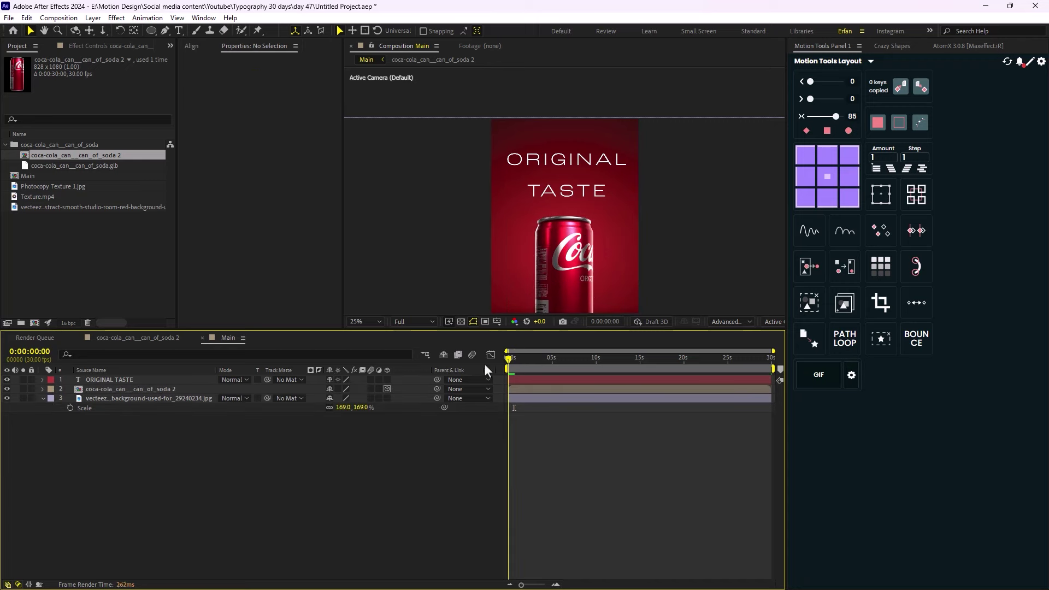
click(120, 389)
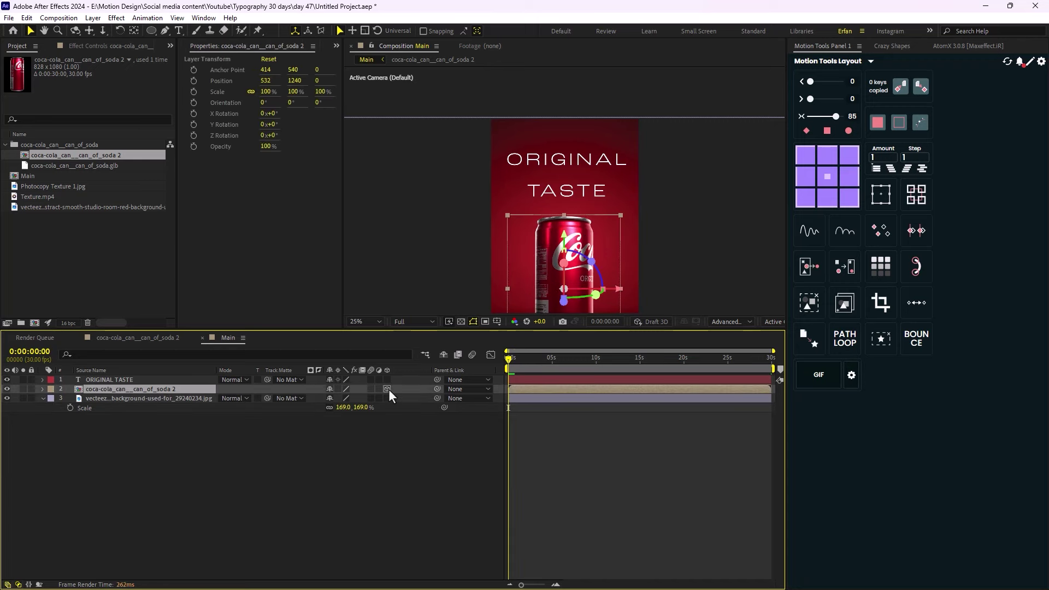
click(387, 389)
scroll(519, 238, down, 2)
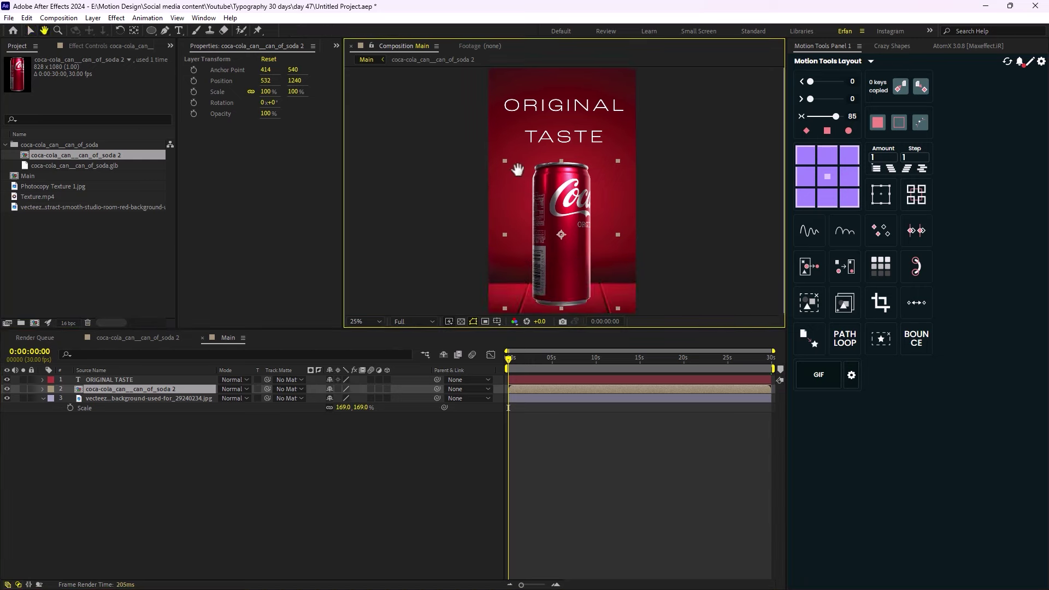
Duplicate the can layer, naming the lower copy "Can" and the upper copy "Can_Texture"
key(ctrl+d)
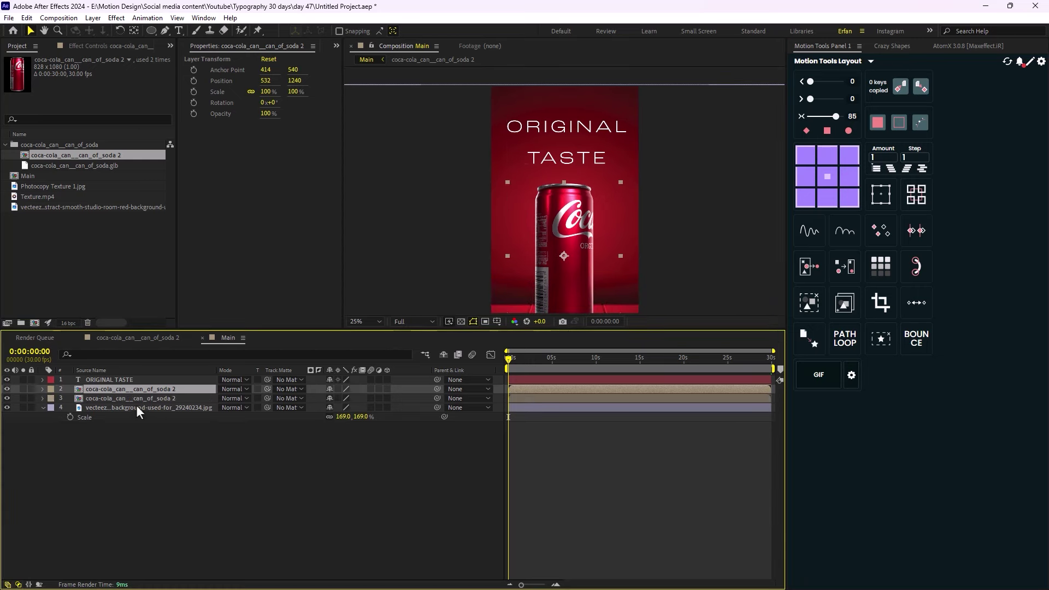
click(134, 398)
key(Return)
text(Can)
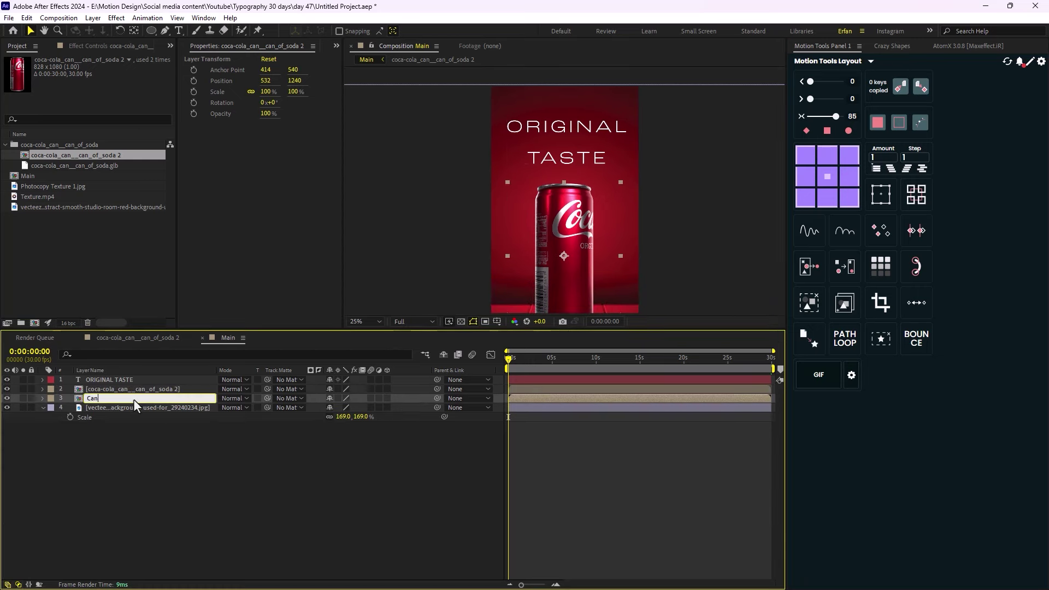
key(Return)
click(153, 391)
key(Return)
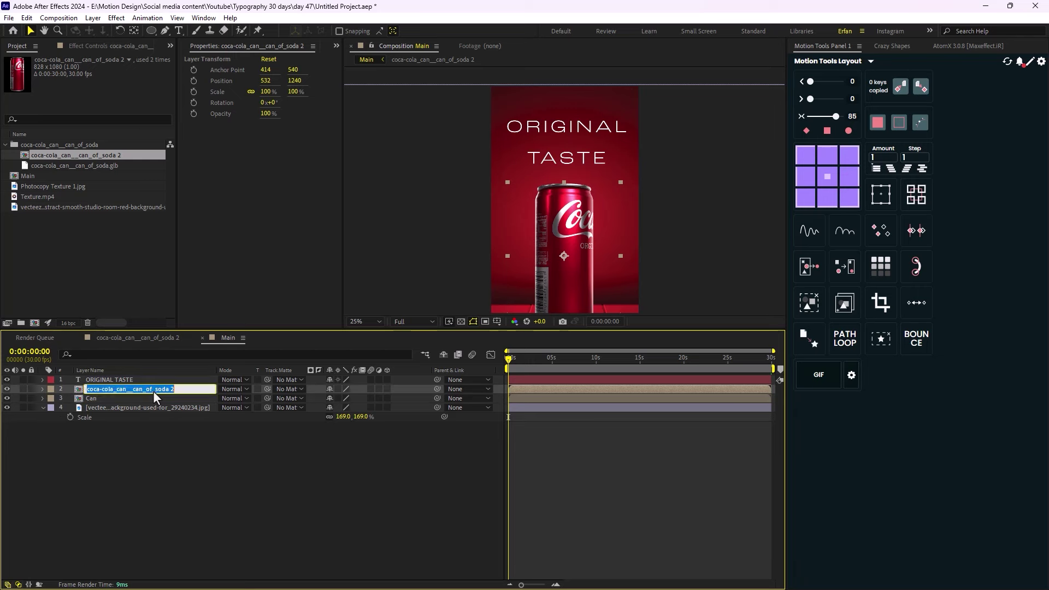
text(Can_Texture)
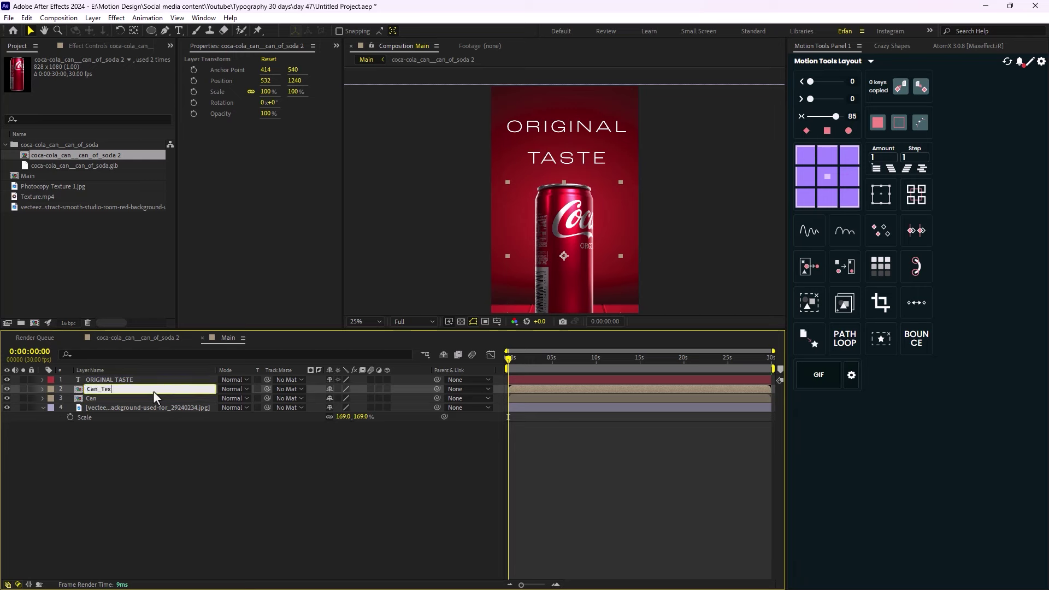
click(169, 509)
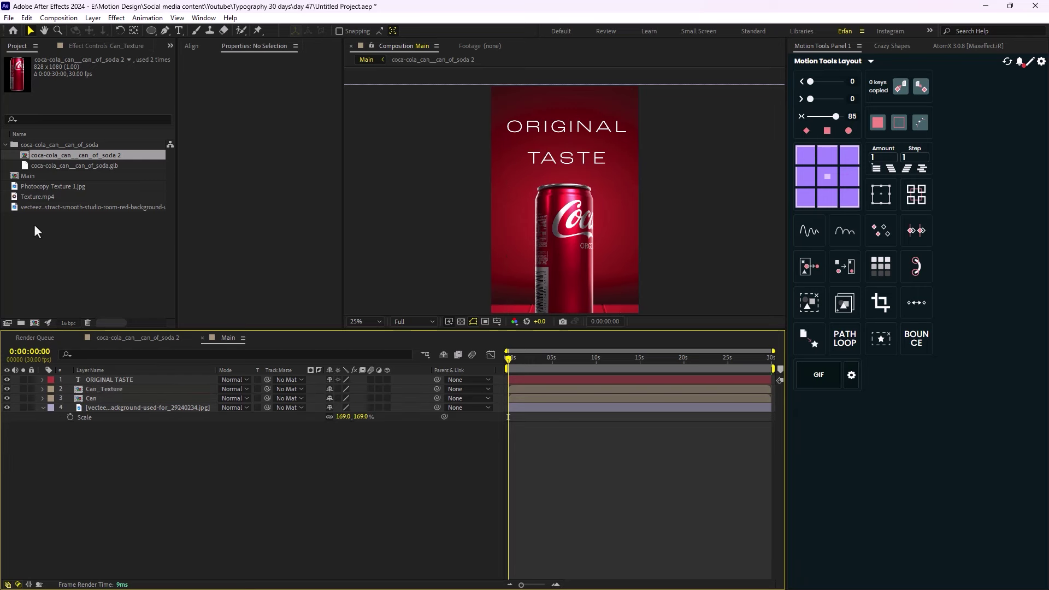
Place Photocopy Texture 1.jpg directly above Can_Texture in Main and use Can_Texture as its track matte
click(34, 224)
click(34, 188)
drag(58, 188, 100, 384)
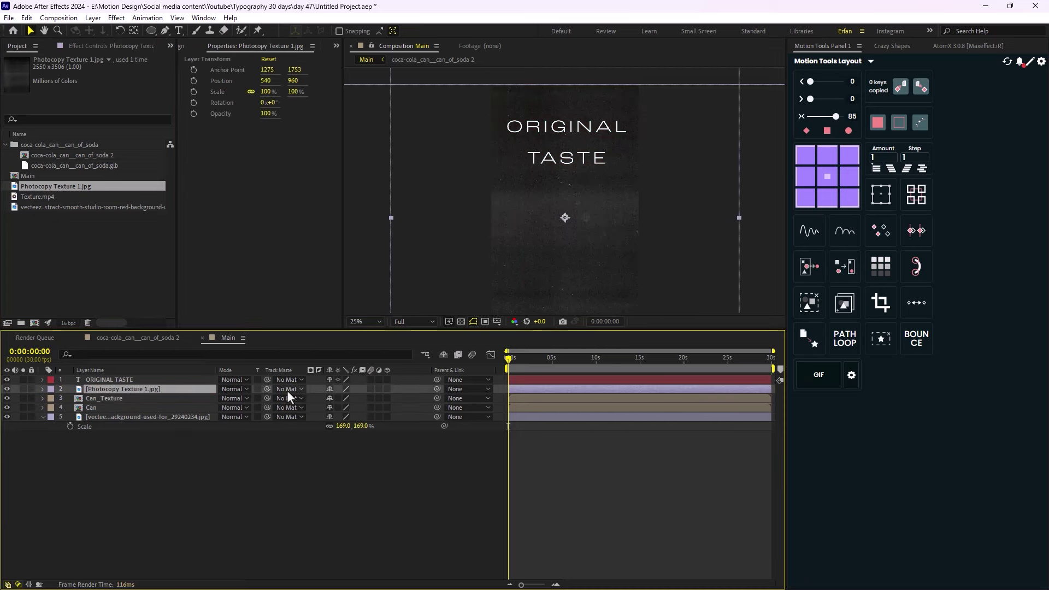
drag(267, 389, 132, 399)
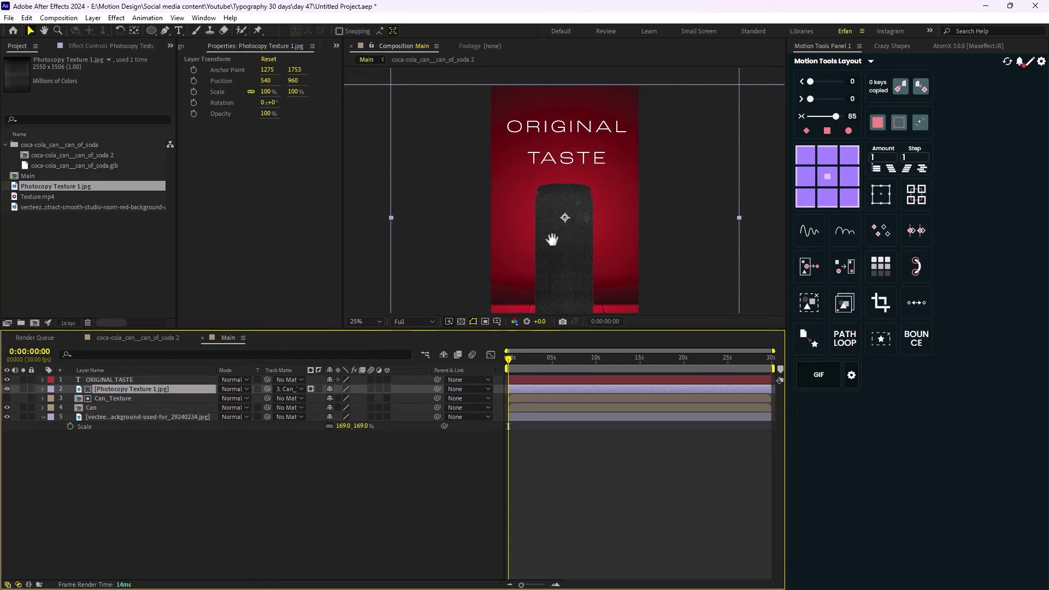
Set the blending mode of the Photocopy Texture 1.jpg layer to Add
drag(550, 237, 546, 206)
click(234, 391)
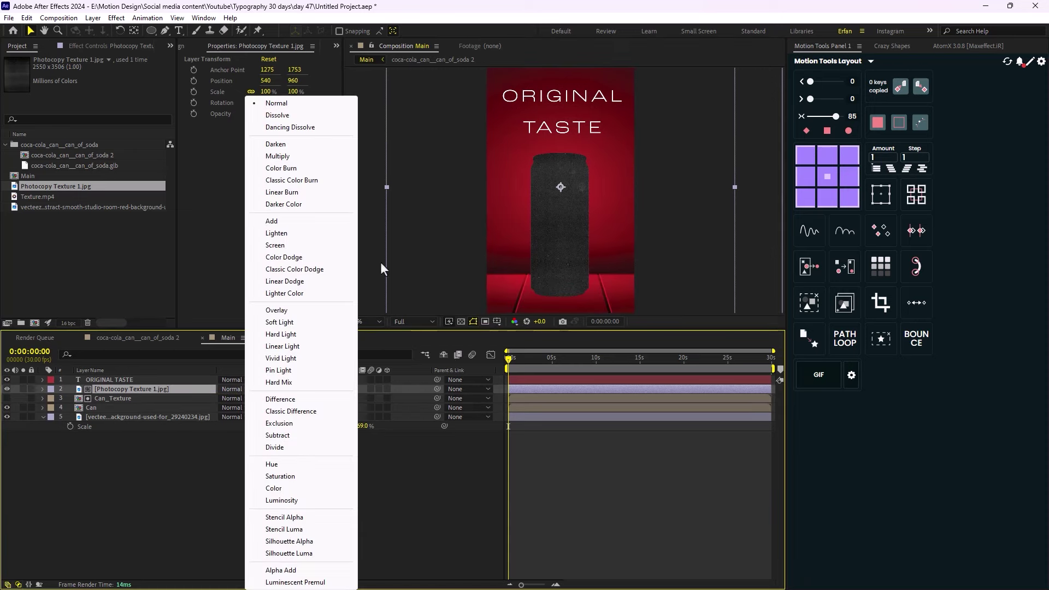
click(273, 221)
scroll(520, 287, up, 2)
scroll(501, 241, down, 4)
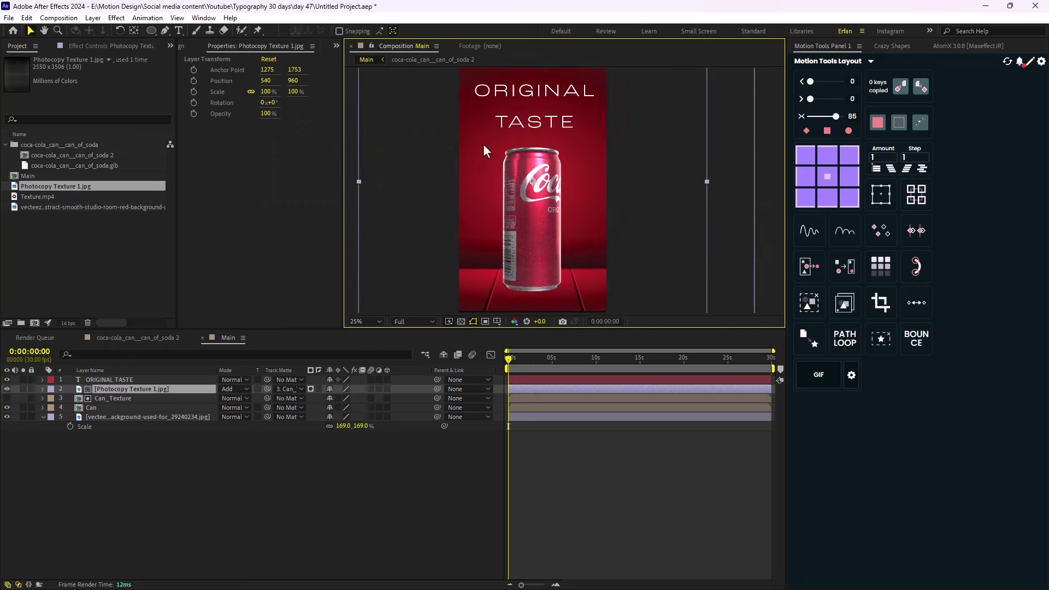
Apply a Curves effect to the photocopy texture, pull the middle of the RGB curve down to darken it, and preview the can
key(ctrl+space)
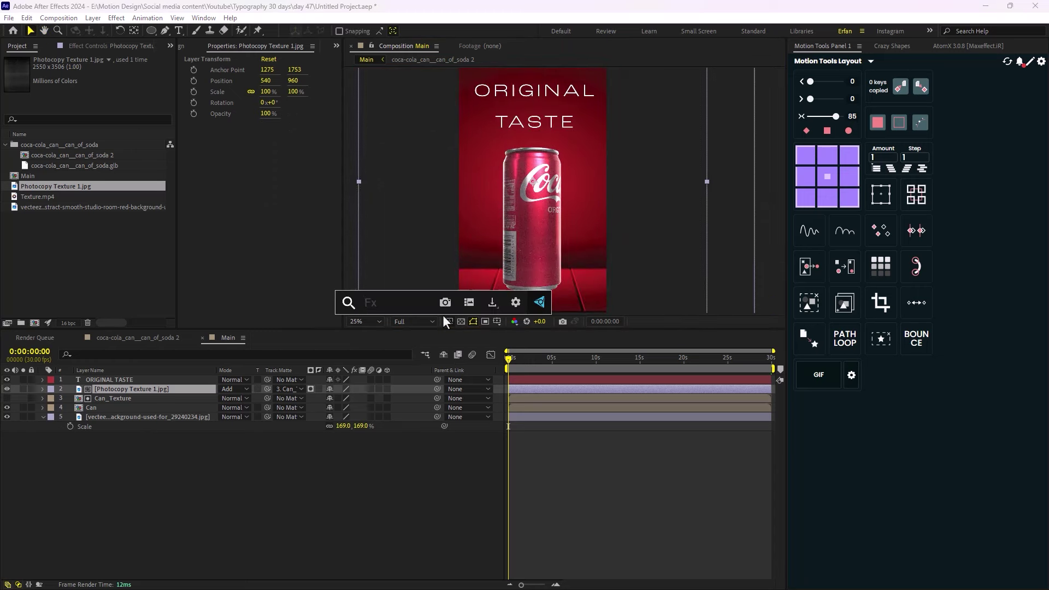
text(cu)
key(Return)
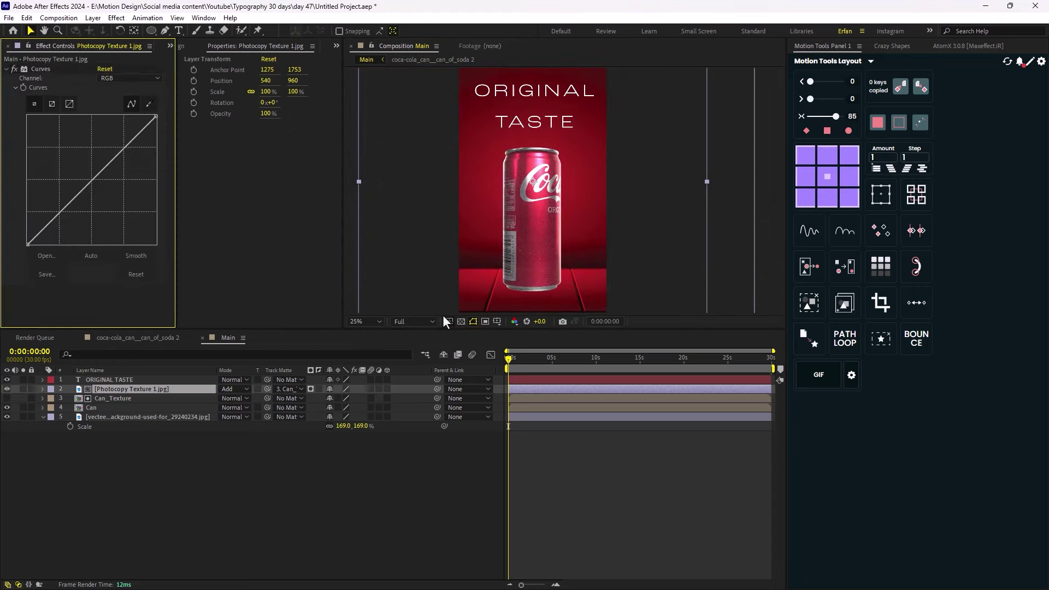
drag(98, 175, 111, 184)
click(319, 487)
click(265, 509)
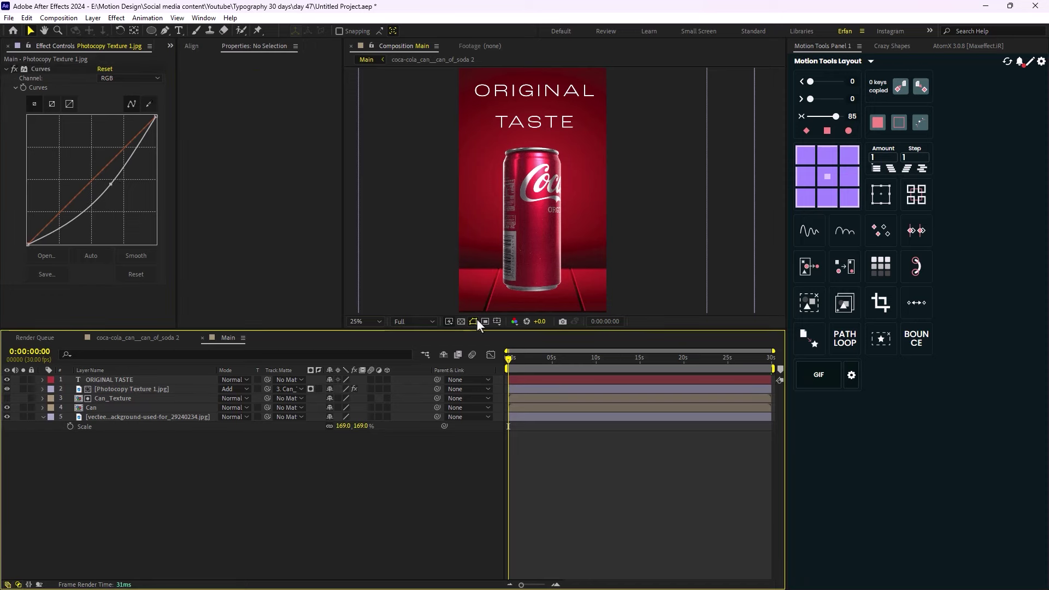
key(space)
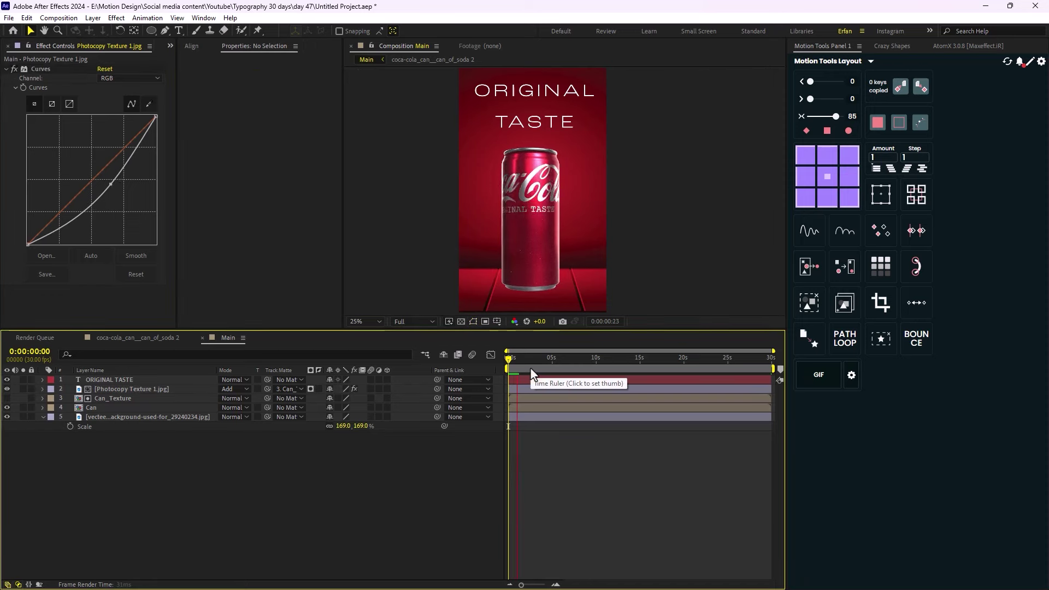
key(space)
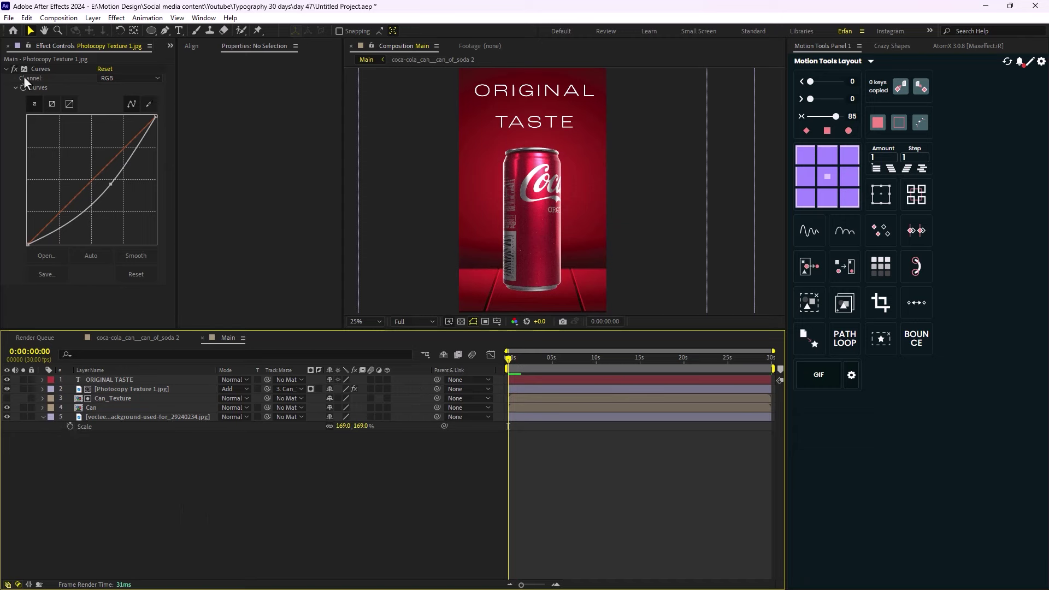
Place Texture.mp4 between the title and the photocopy texture layer and set its blending mode to Add
click(170, 46)
click(185, 58)
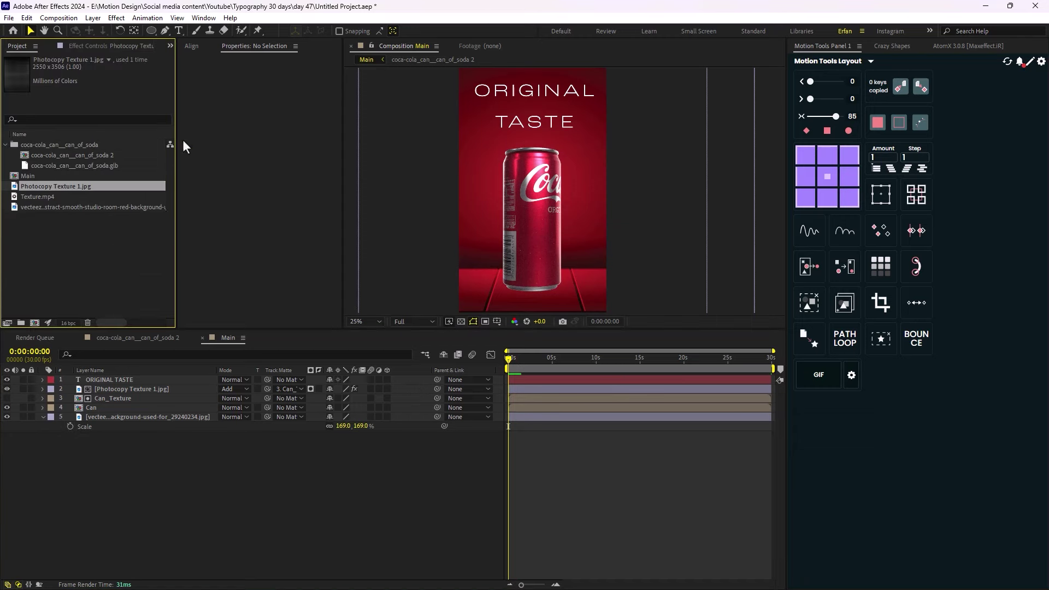
drag(75, 198, 100, 381)
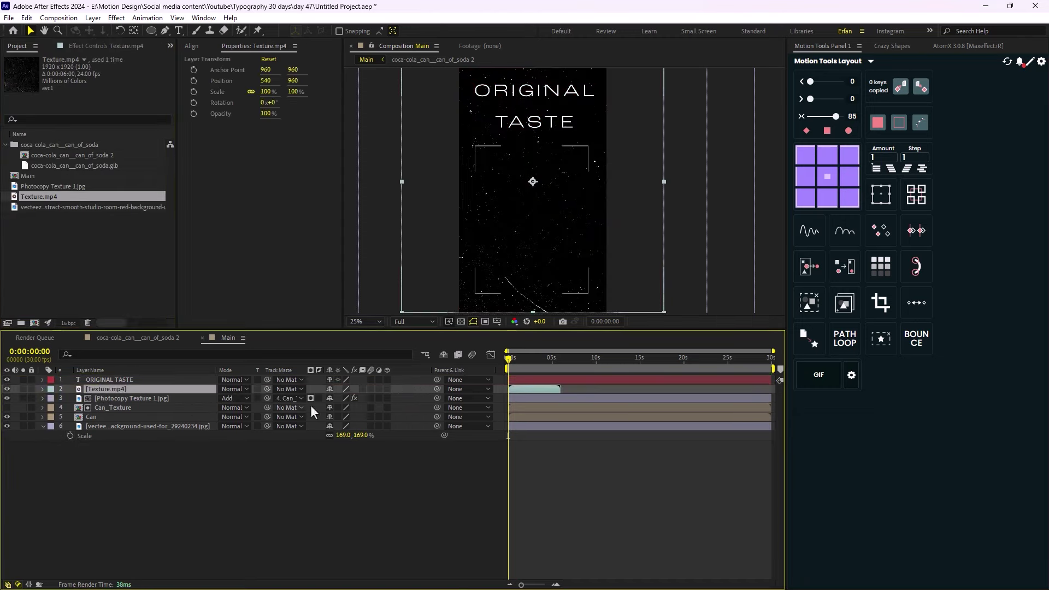
click(241, 389)
click(290, 221)
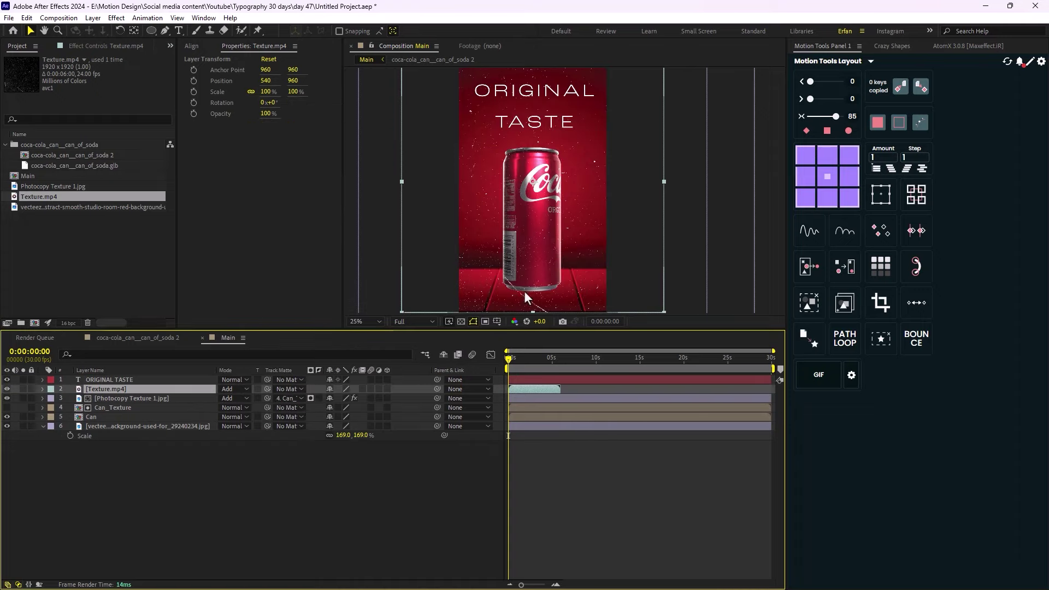
Apply a Curves effect to Texture.mp4, lower the white end of the RGB curve to dim the dust, and preview it
key(ctrl+space)
text(curv)
key(Return)
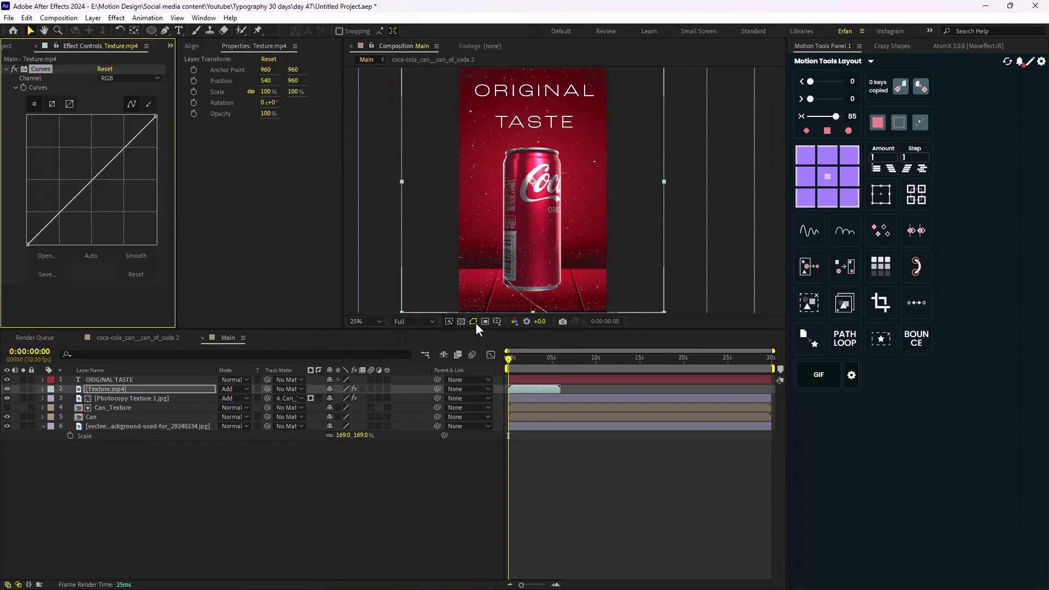
drag(98, 176, 164, 185)
drag(155, 118, 183, 207)
key(space)
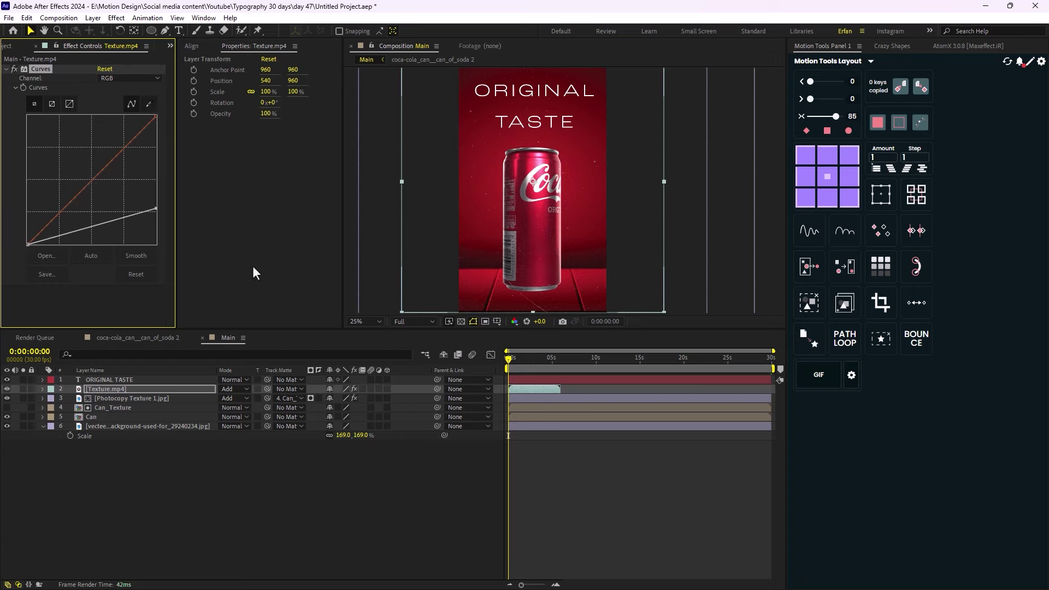
key(space)
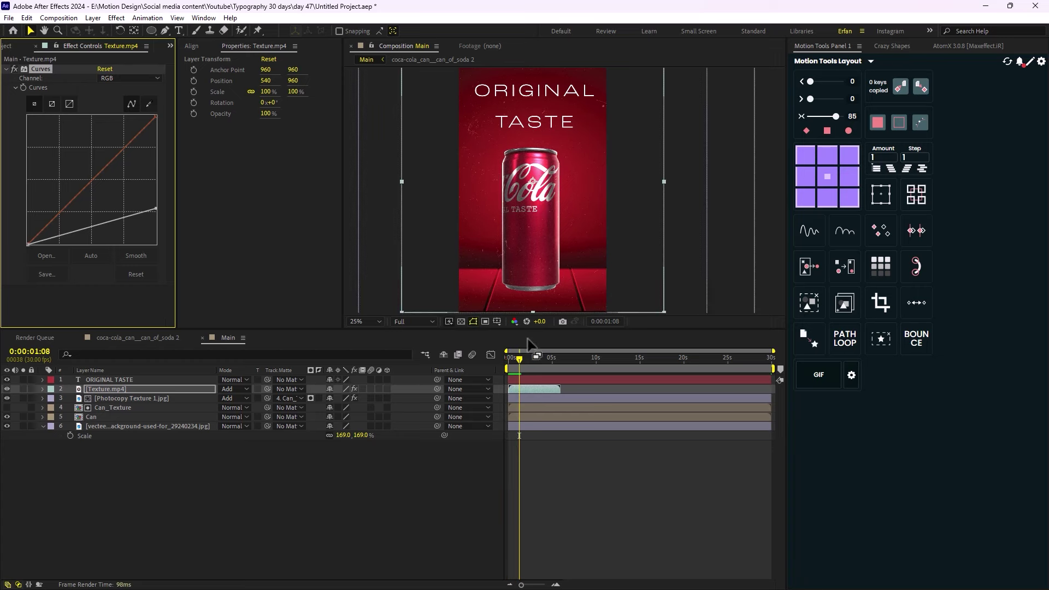
End the work area at 0:00:05:29, where Texture.mp4 ends, and trim the composition to the work area
drag(555, 365, 560, 368)
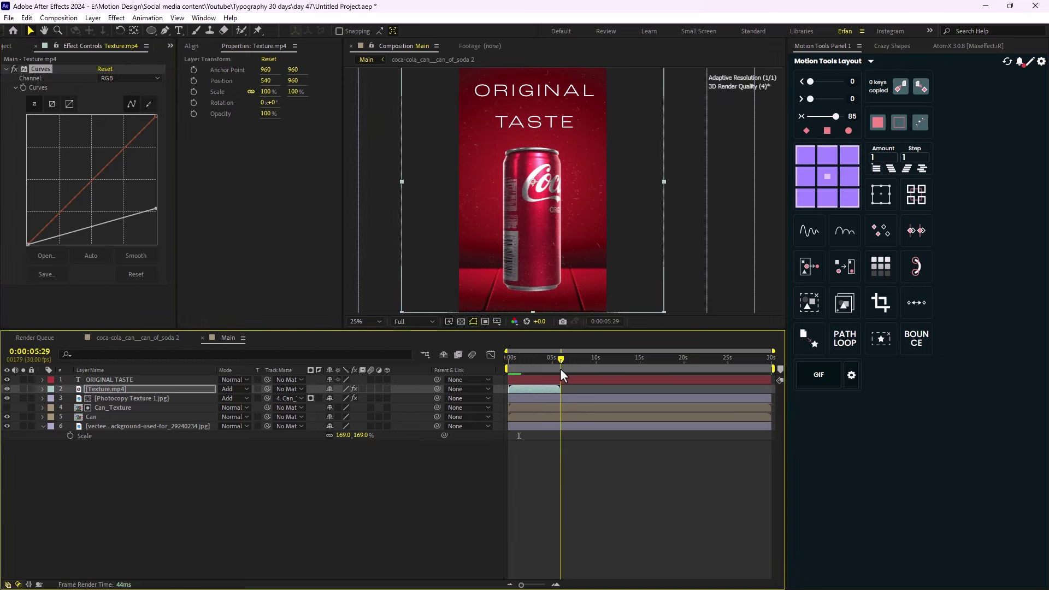
drag(773, 369, 562, 370)
right_click(556, 368)
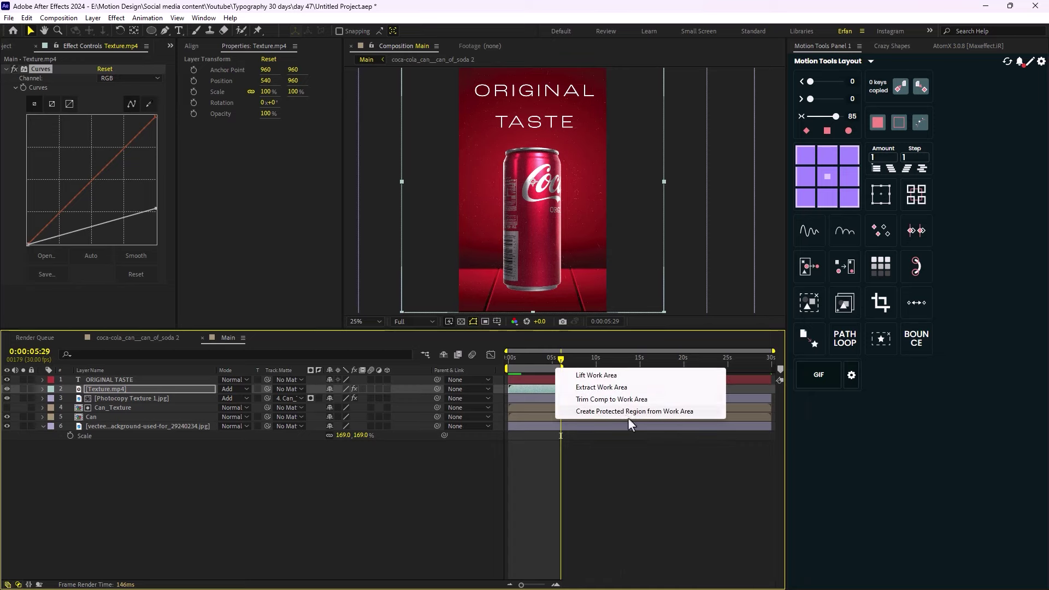
click(618, 404)
key(Home)
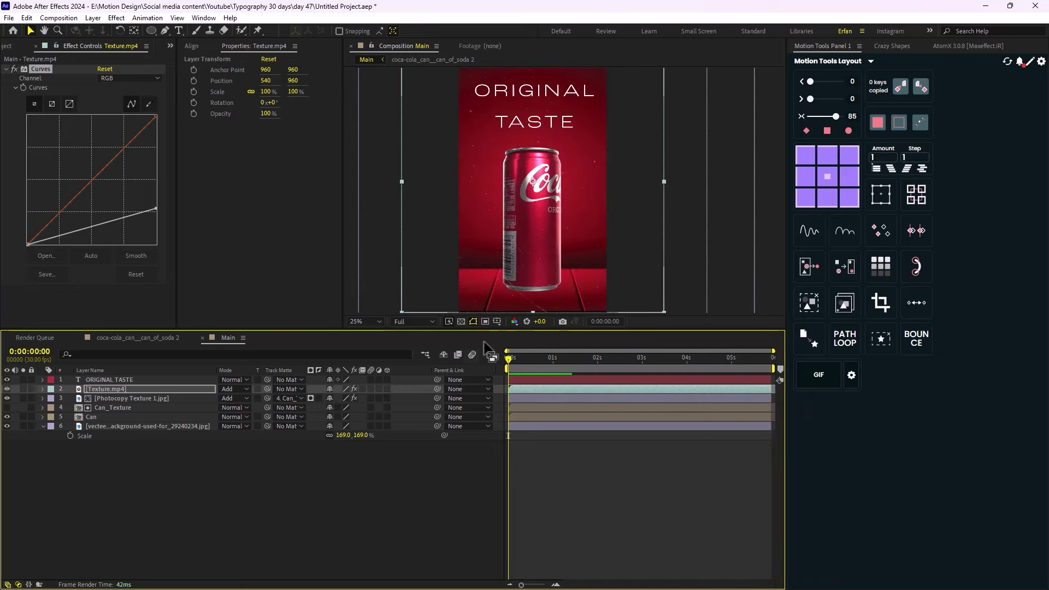
Place another copy of Photocopy Texture 1.jpg directly above the red background layer and set its blending mode to Add
click(12, 46)
click(110, 241)
click(71, 186)
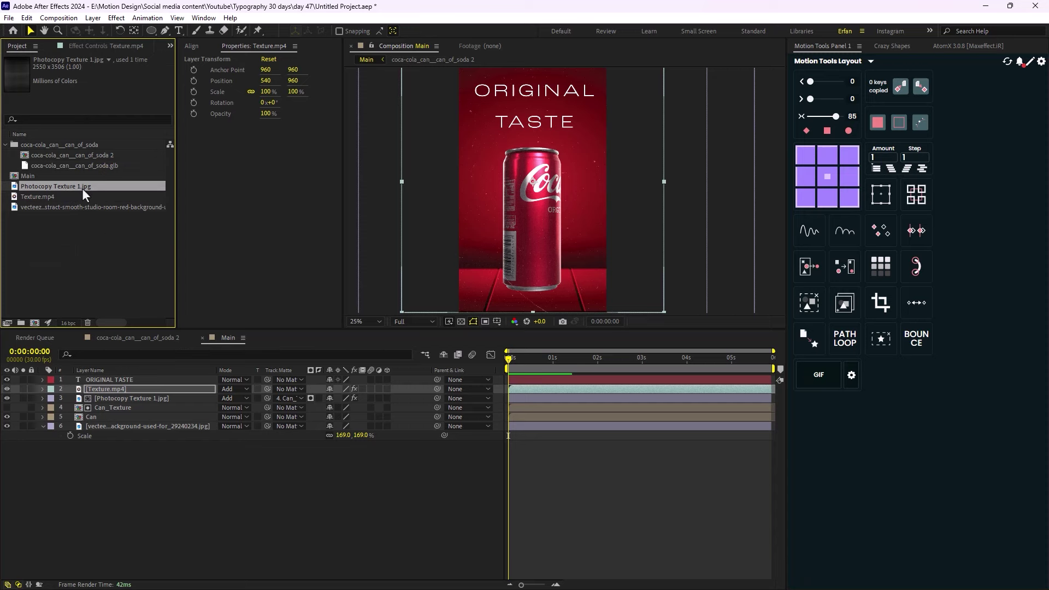
drag(82, 188, 169, 423)
click(246, 426)
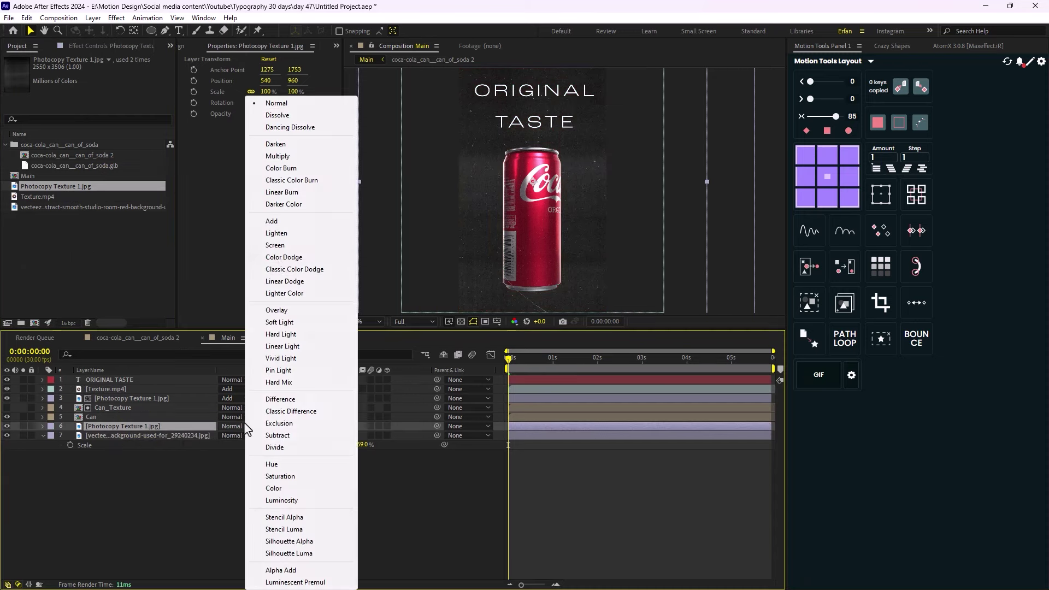
click(290, 221)
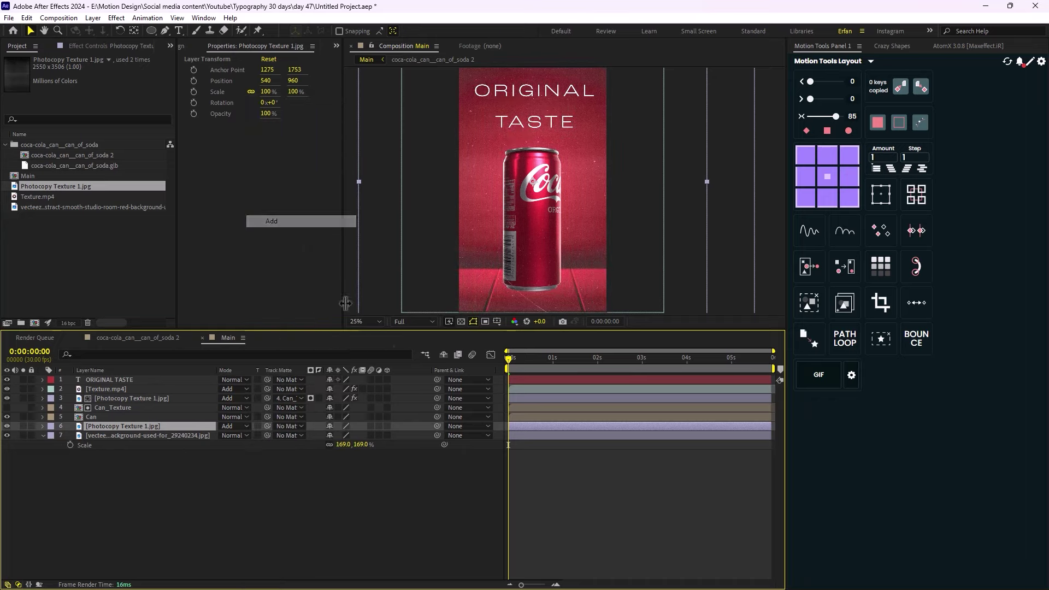
Apply a Curves effect to the background's photocopy texture, pull the middle of the RGB curve down, and preview the composition
key(ctrl+space)
text(cur)
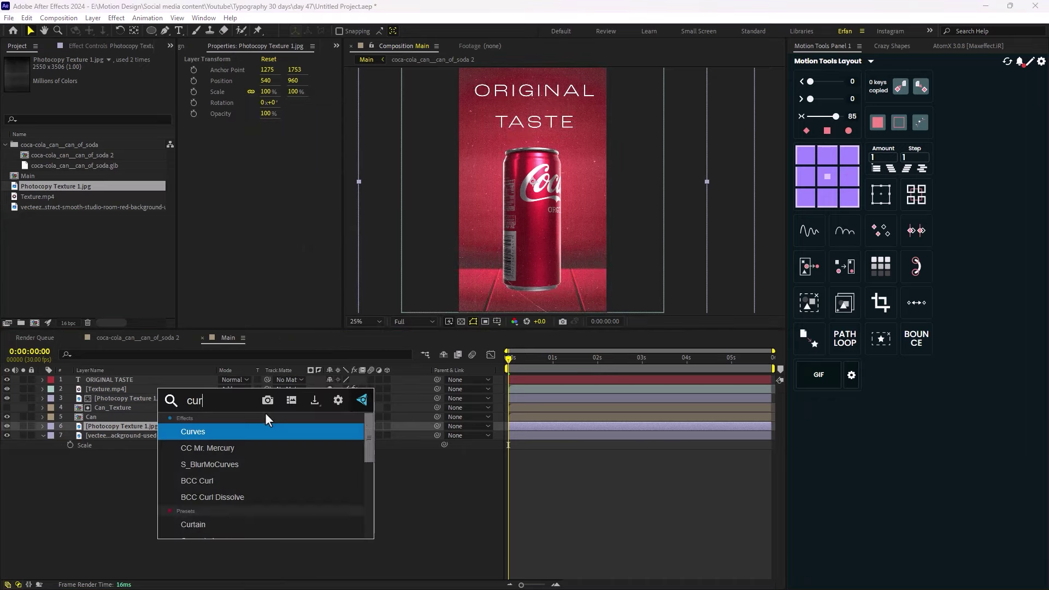
key(Return)
drag(97, 169, 115, 183)
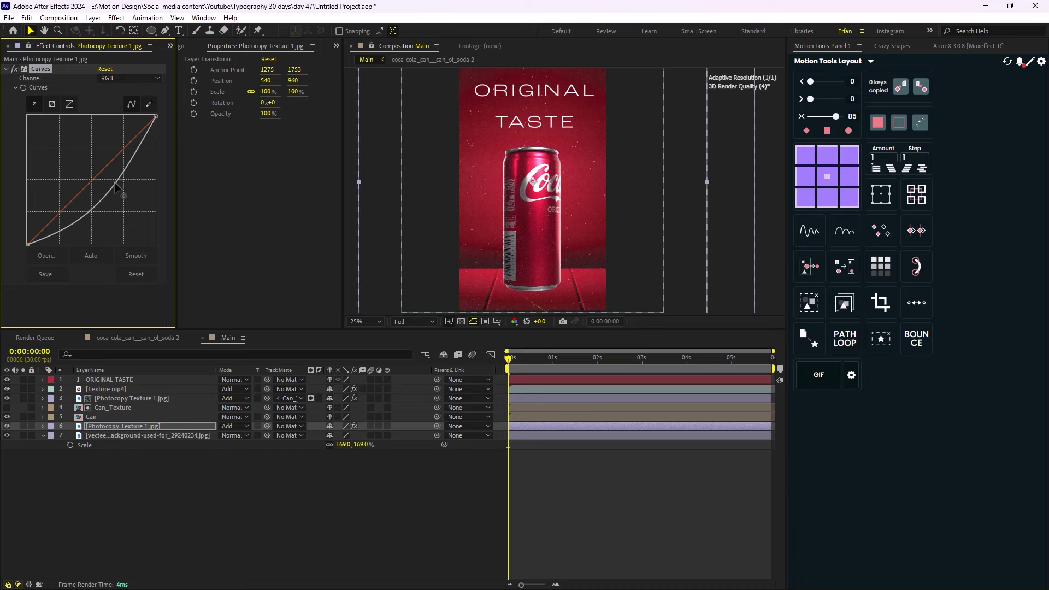
click(339, 501)
key(space)
scroll(519, 221, down, 1)
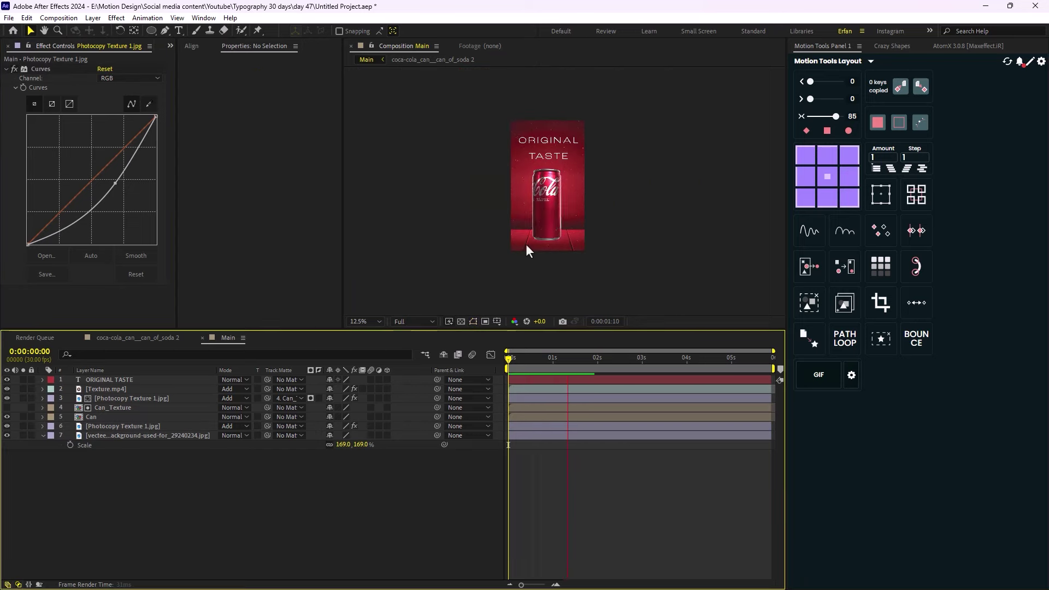
Raise the midpoint of the background texture's RGB curve slightly, then play the composition and inspect the title and can up close
click(114, 185)
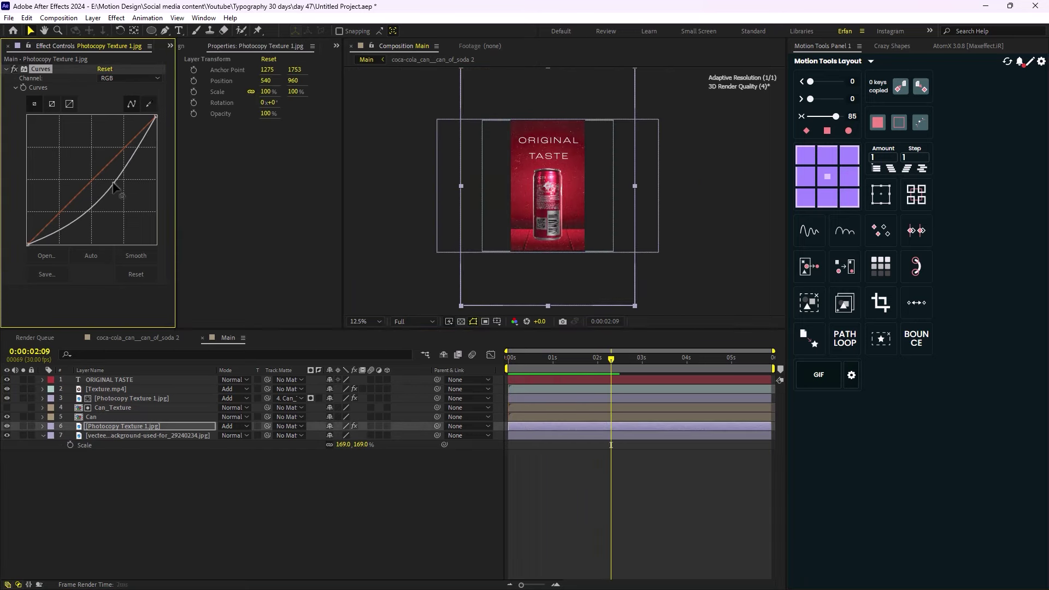
drag(114, 184, 111, 181)
click(258, 476)
scroll(578, 223, up, 1)
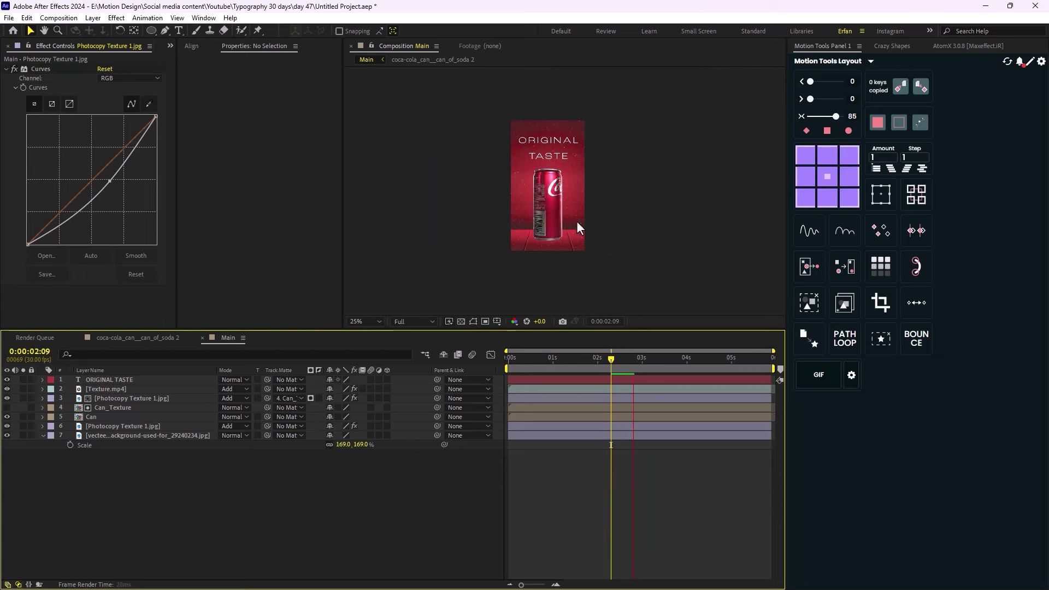
scroll(558, 246, down, 1)
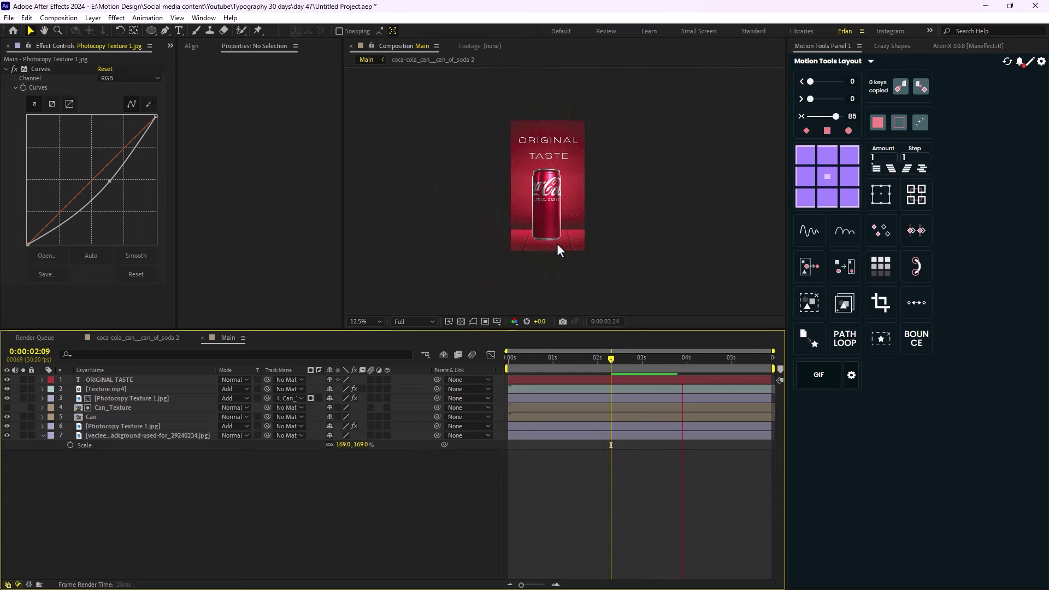
scroll(559, 299, up, 1)
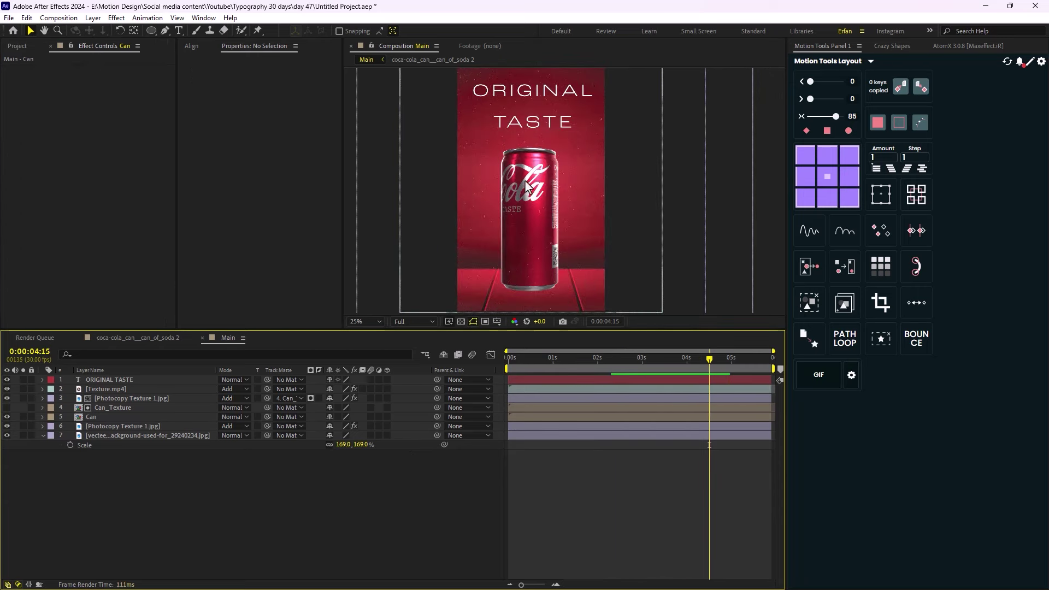
scroll(542, 219, up, 1)
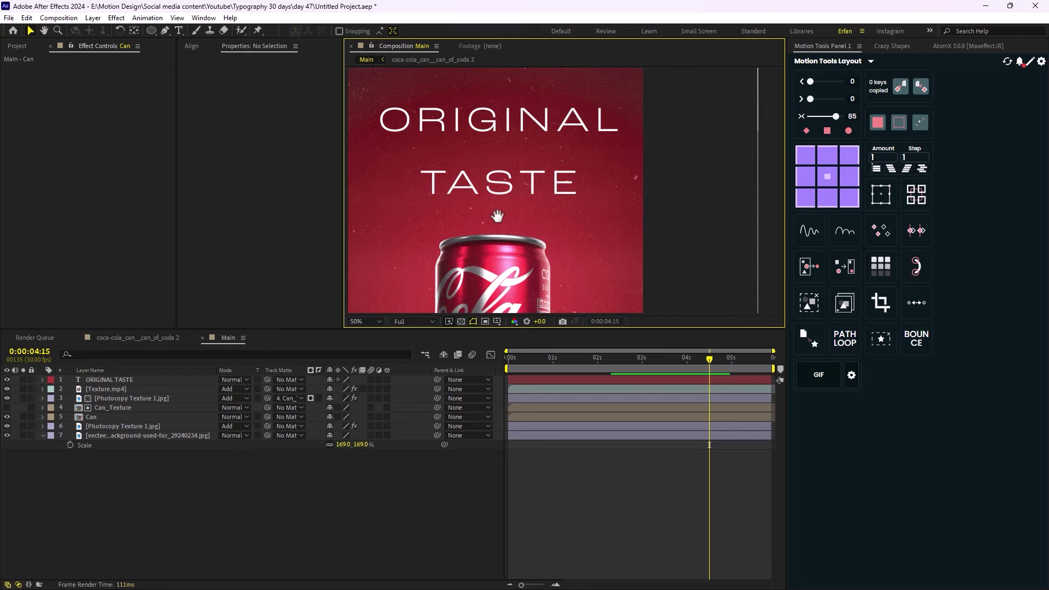
scroll(491, 215, down, 1)
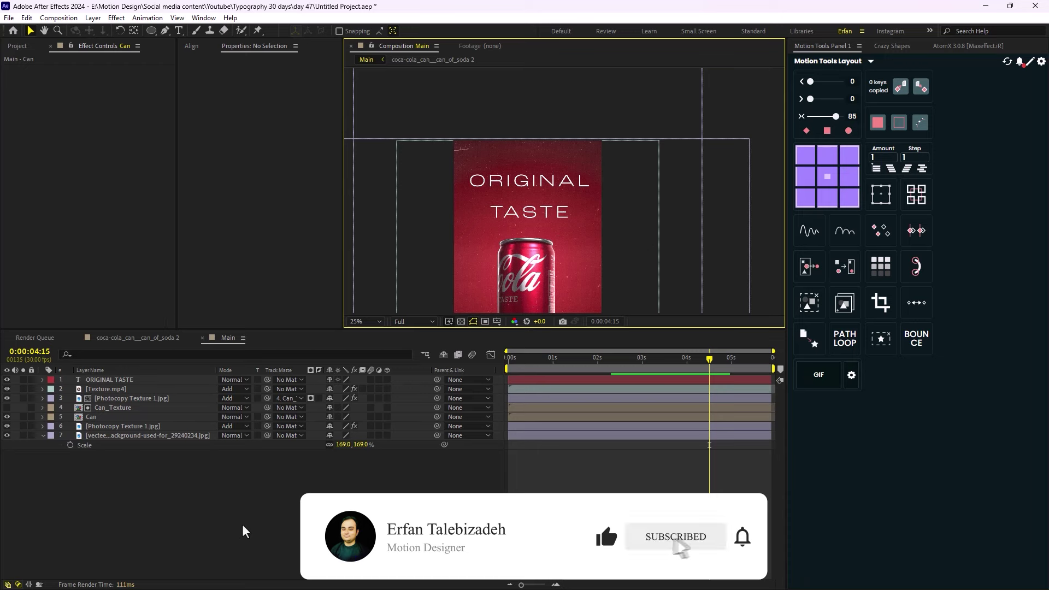
Duplicate the ORIGINAL TASTE text layer and set the copy's font style to Wide Black
click(123, 381)
key(ctrl+d)
click(273, 145)
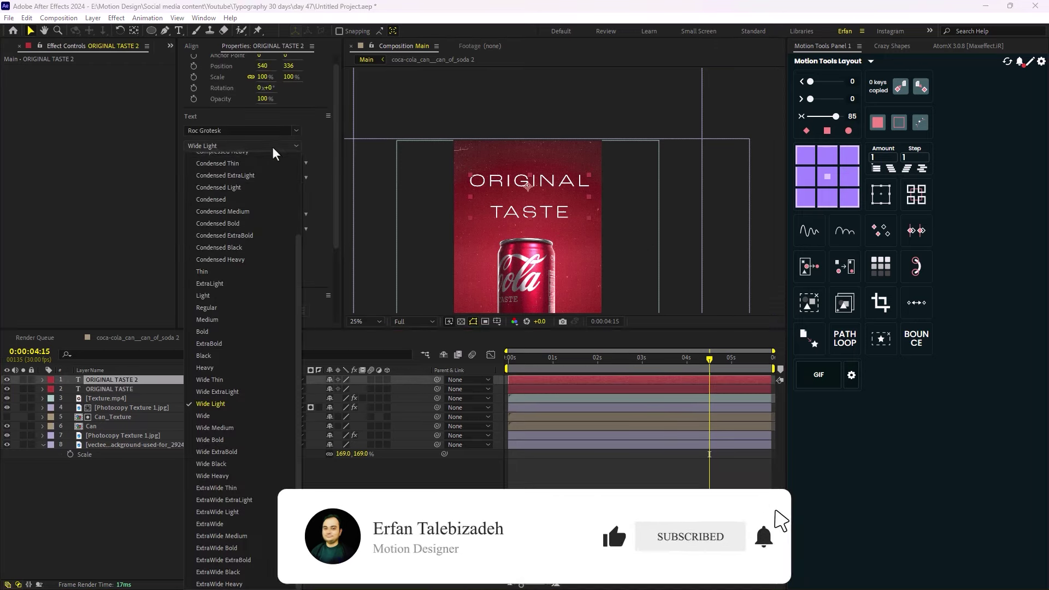
click(247, 464)
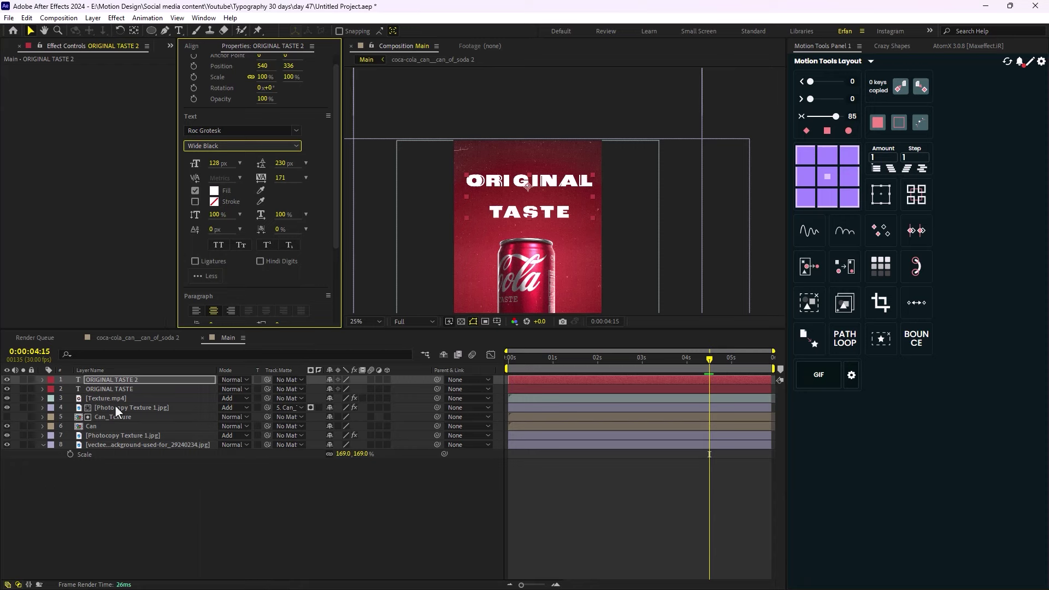
Set the original ORIGINAL TASTE layer's font style to Wide Thin and solo each title layer in turn to compare the weights
click(133, 386)
click(246, 145)
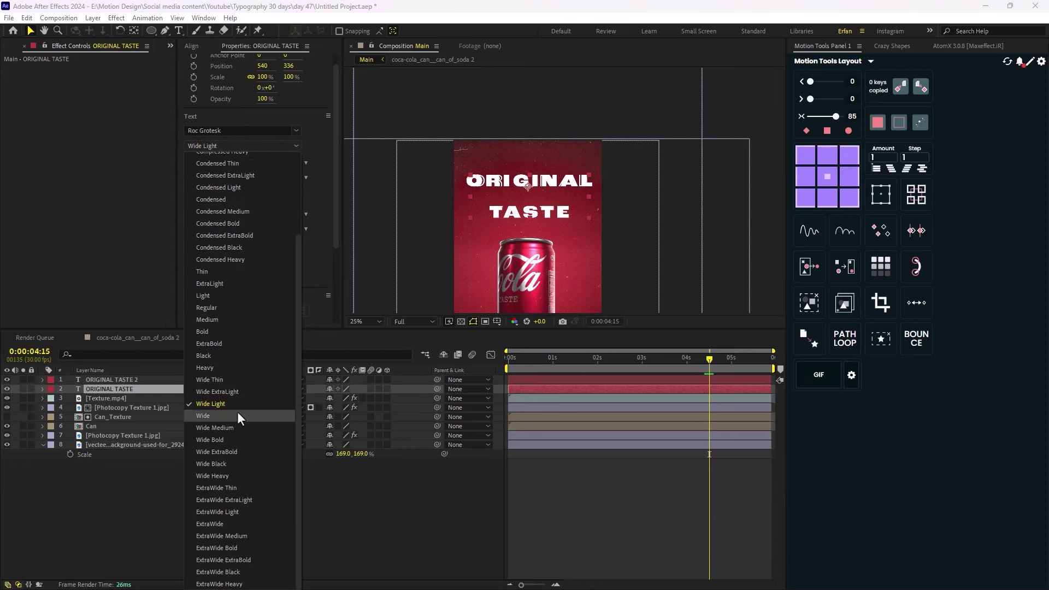
click(225, 381)
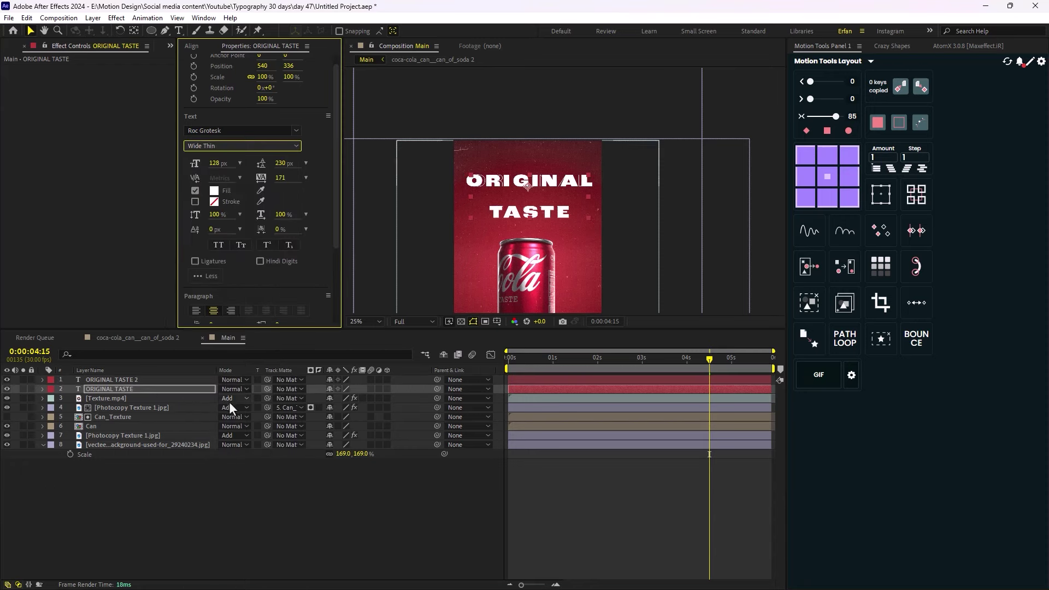
click(23, 380)
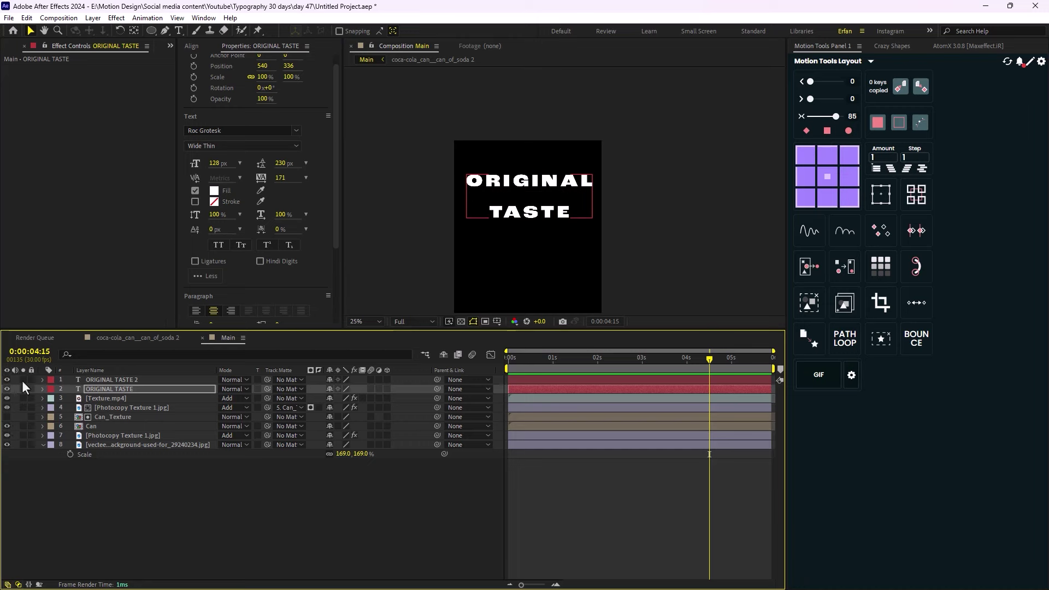
click(23, 380)
click(23, 389)
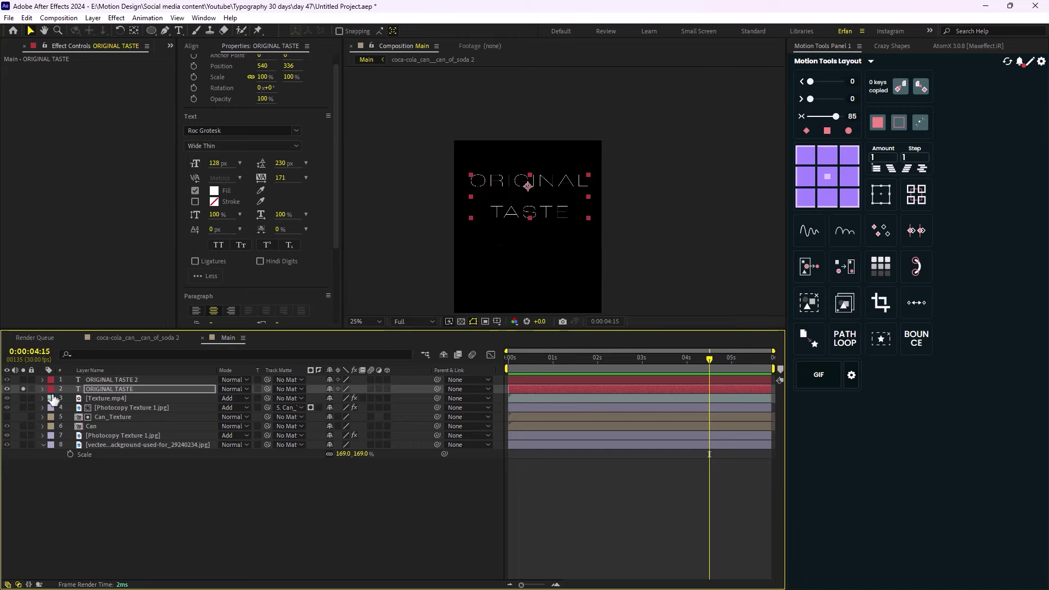
click(23, 388)
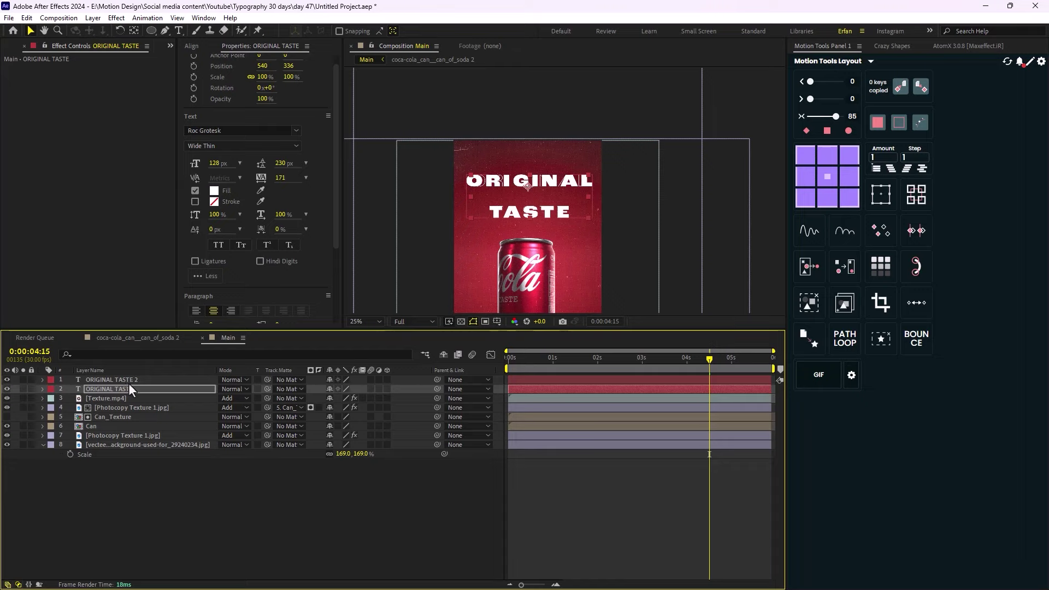
Create shapes from both ORIGINAL TASTE text layers and delete the two source text layers
right_click(129, 383)
mouse_move(237, 295)
click(303, 294)
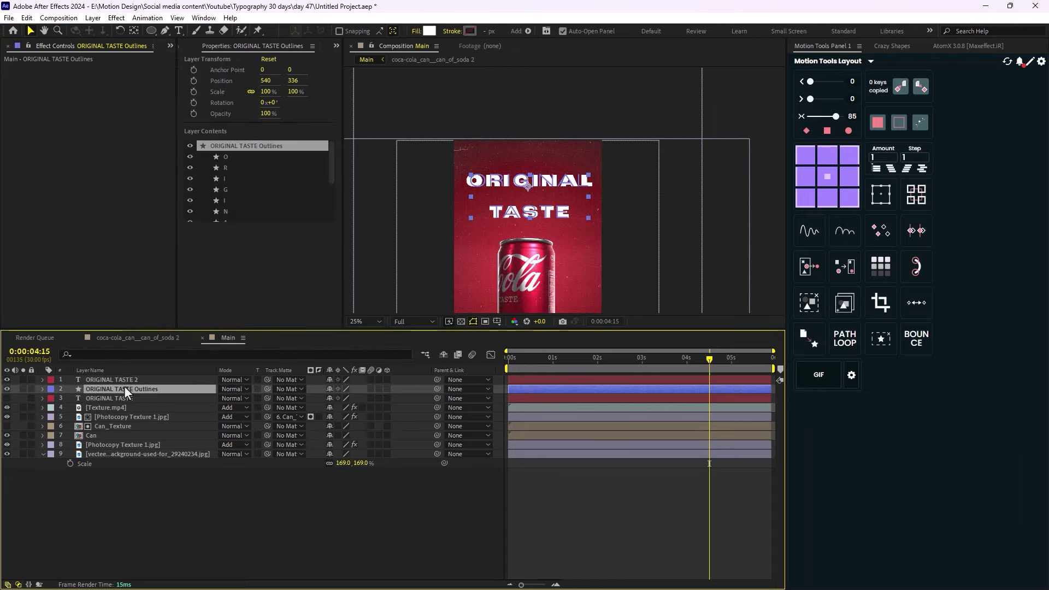
right_click(127, 378)
mouse_move(217, 274)
click(295, 284)
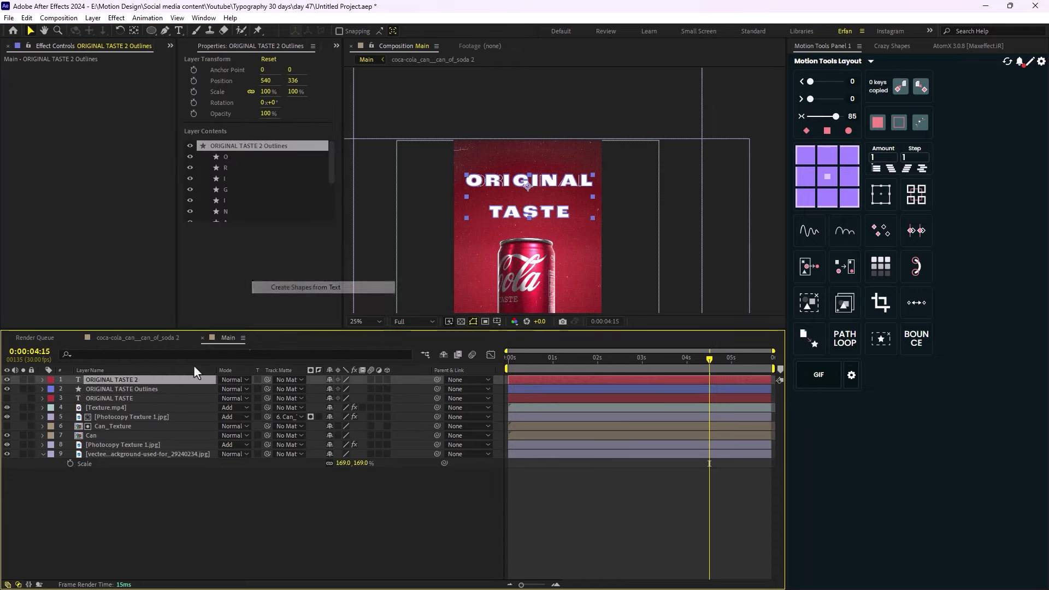
ctrl+click(127, 408)
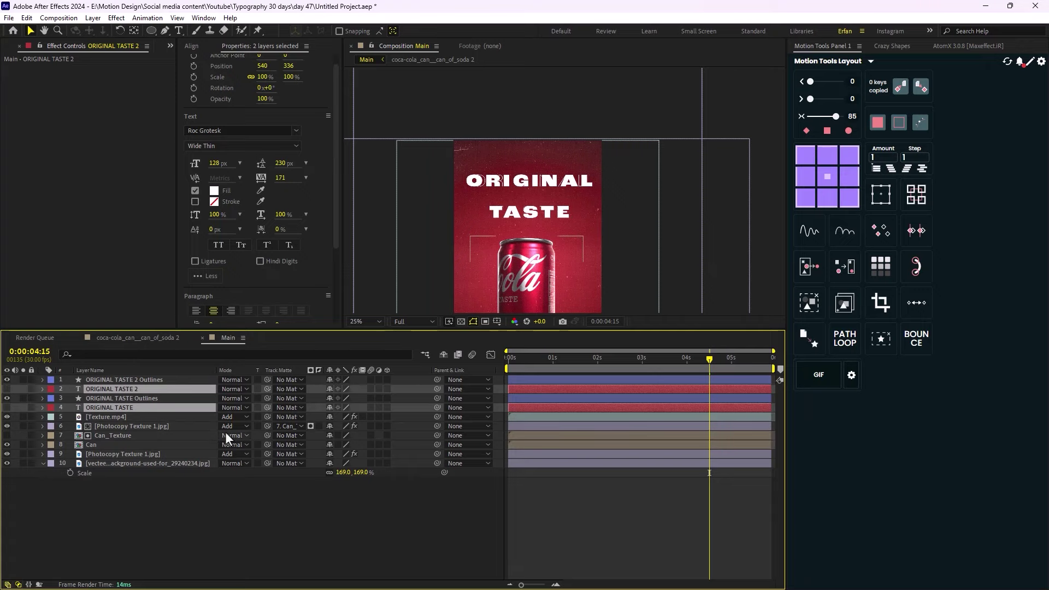
key(Delete)
Add path keyframes to both title outline layers with Crazy Shapes and move the keyframes to the start of the composition
click(145, 389)
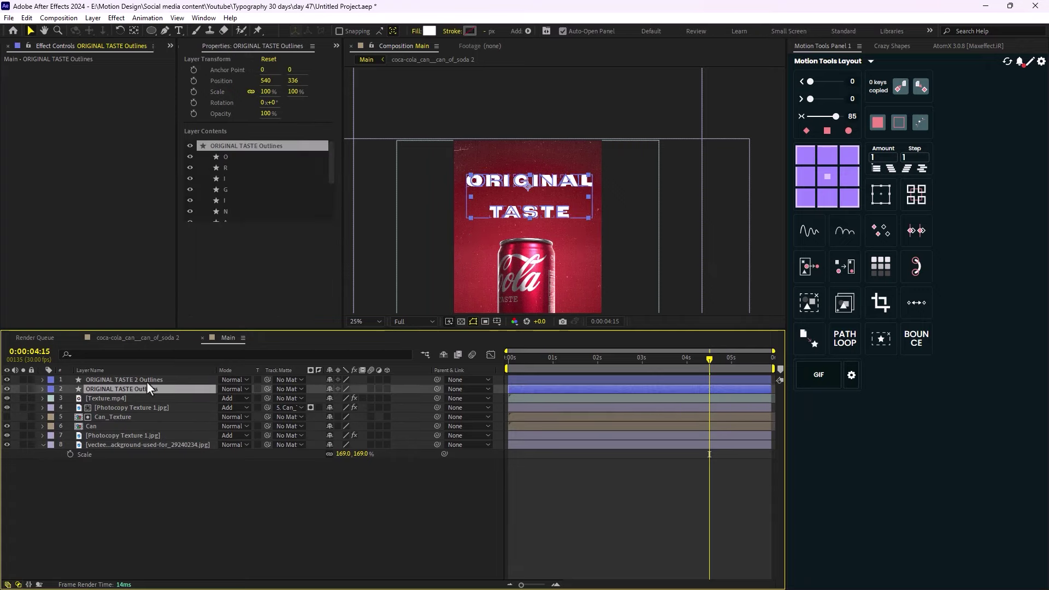
shift+click(146, 382)
click(884, 47)
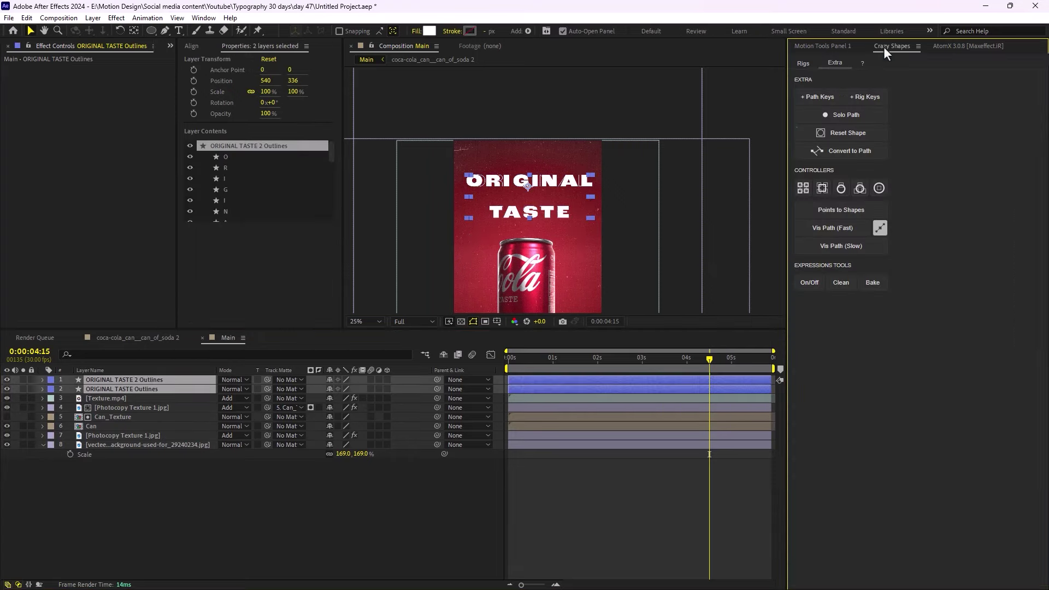
click(821, 100)
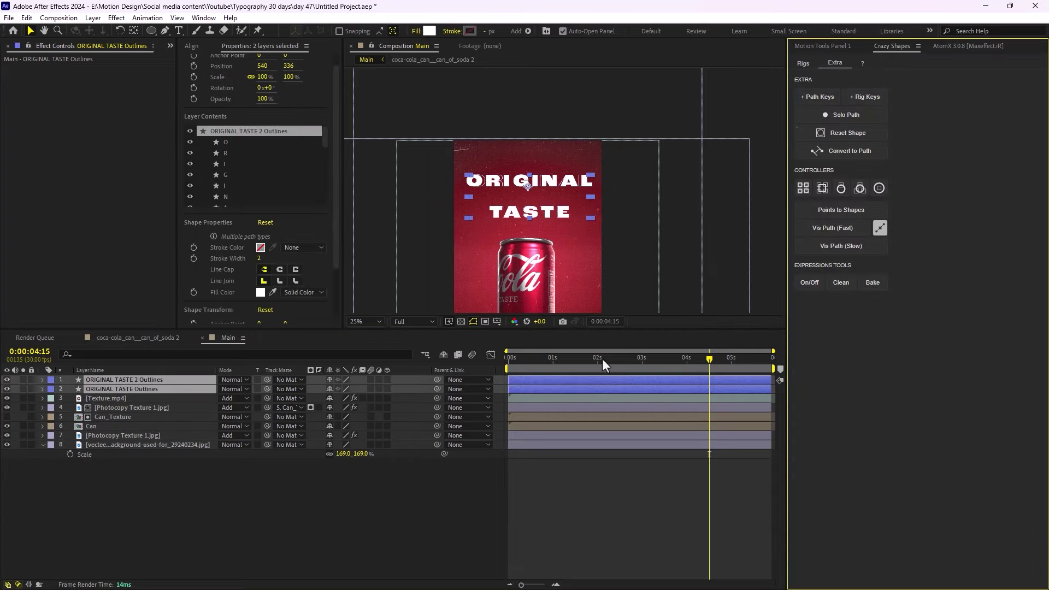
click(709, 363)
key(Home)
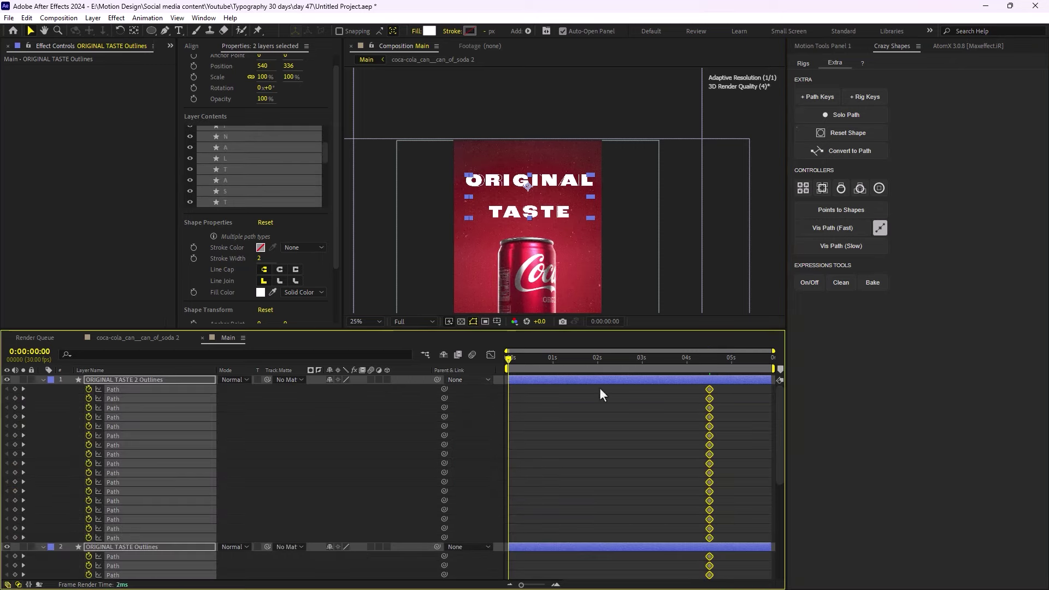
drag(708, 394, 508, 418)
Copy the Path keyframes of ORIGINAL TASTE 2 Outlines onto ORIGINAL TASTE Outlines at 0:00:01:15 and delete the ORIGINAL TASTE 2 Outlines layer
drag(508, 358, 498, 536)
click(536, 386)
scroll(529, 471, down, 3)
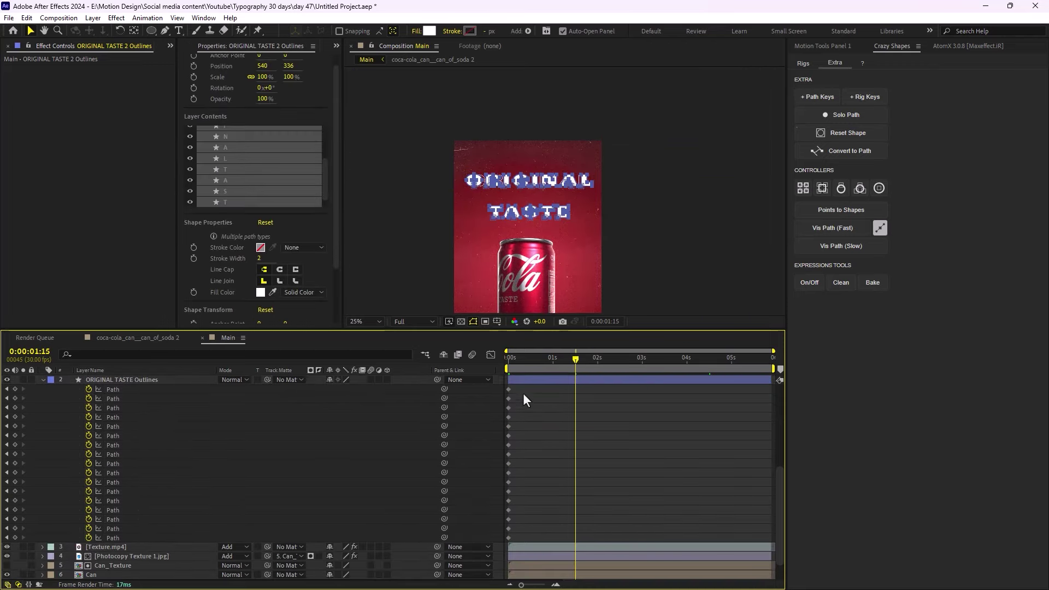
key(ctrl+v)
scroll(544, 500, up, 3)
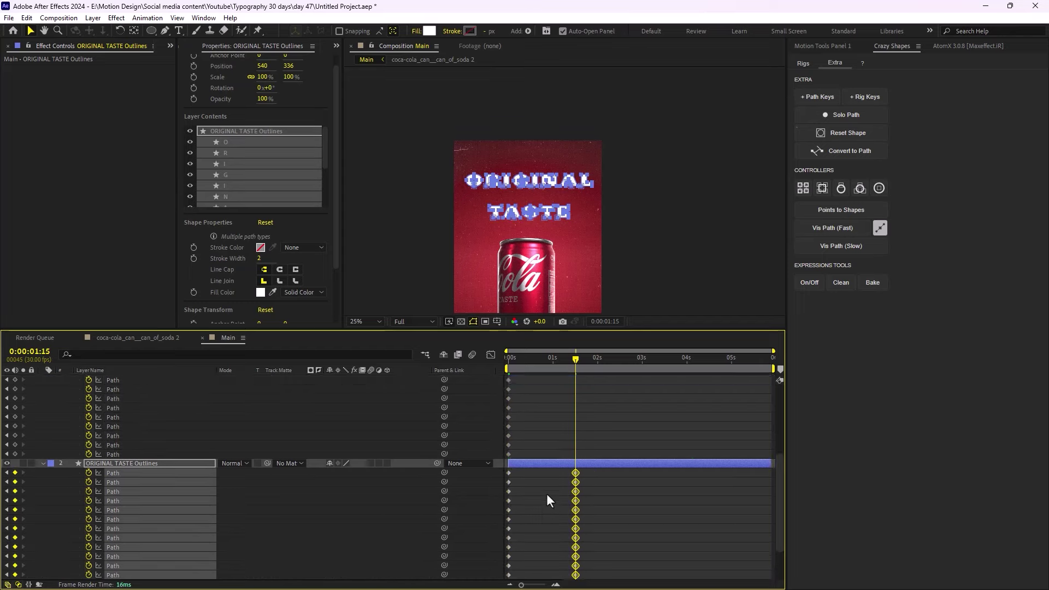
scroll(549, 492, up, 3)
click(176, 383)
key(Delete)
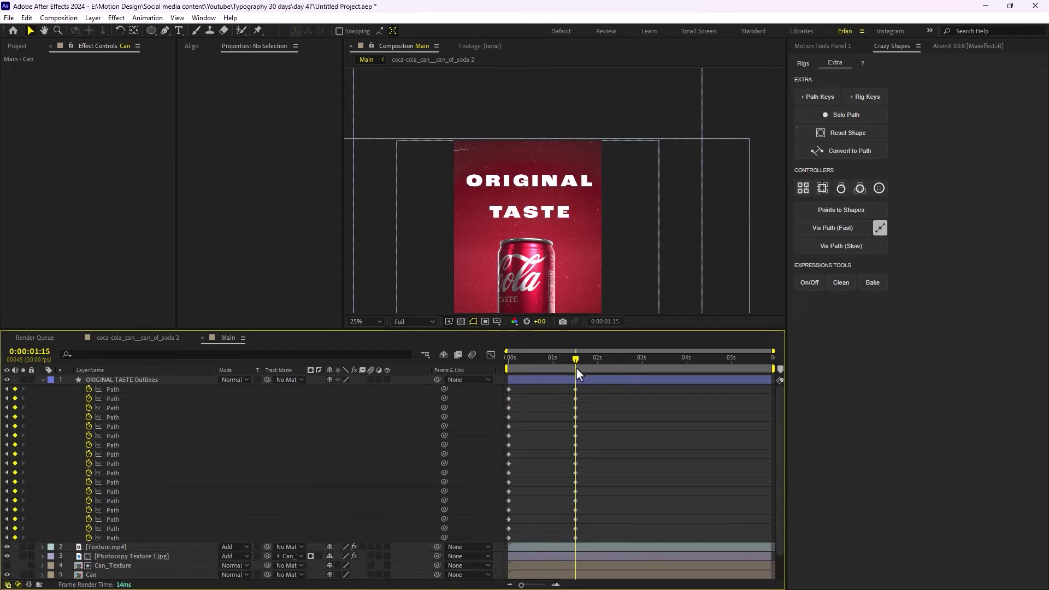
Paste a copy of the first two sets of ORIGINAL TASTE Outlines Path keyframes starting at 0:00:03:00
drag(576, 365, 638, 411)
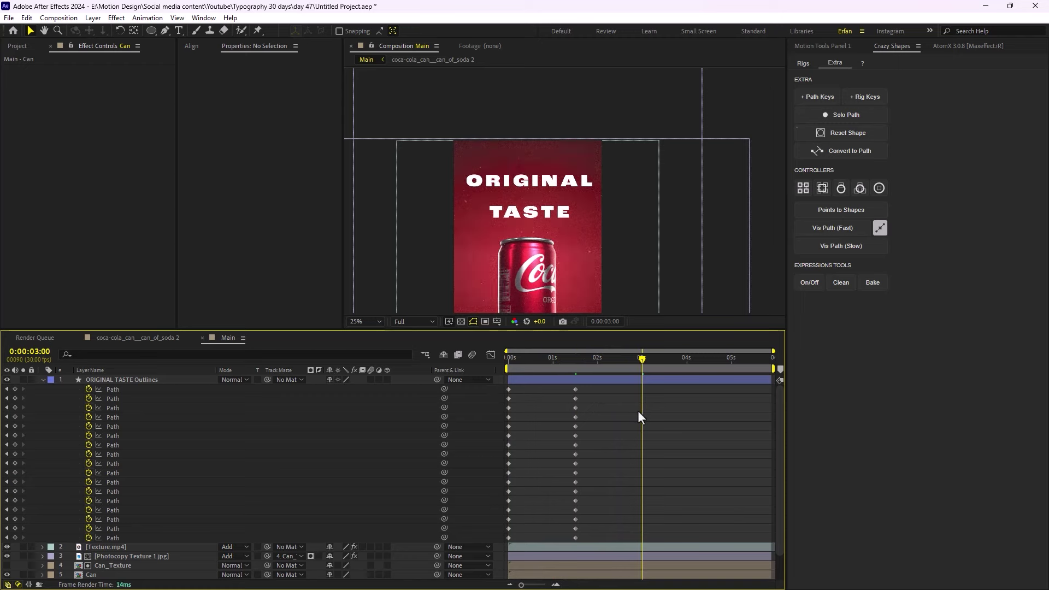
drag(533, 390, 501, 540)
key(ctrl+c)
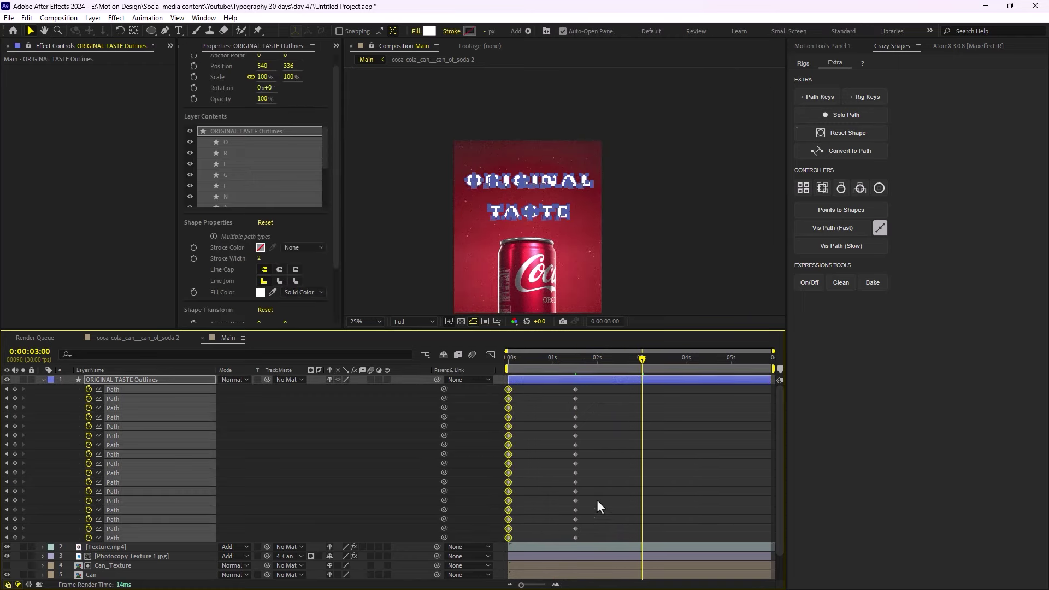
key(ctrl+v)
drag(627, 415, 457, 543)
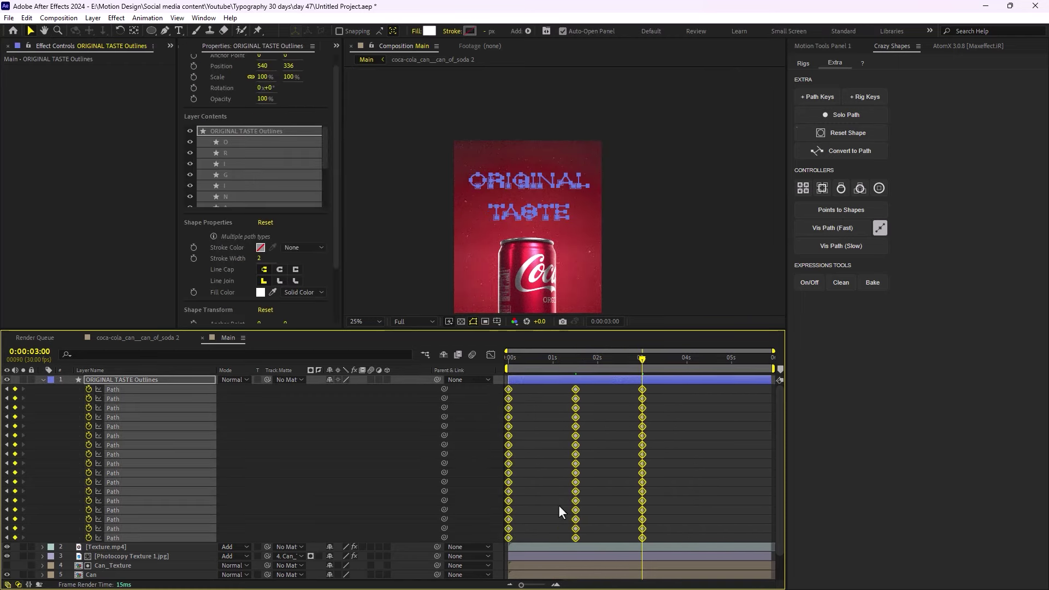
key(ctrl+c)
key(ctrl+v)
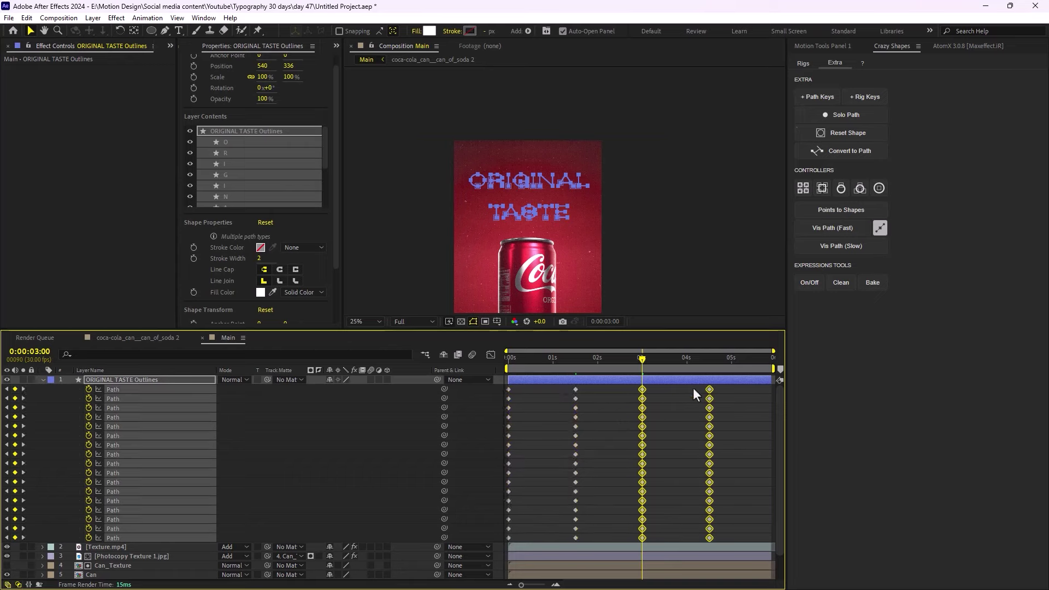
drag(689, 385, 529, 527)
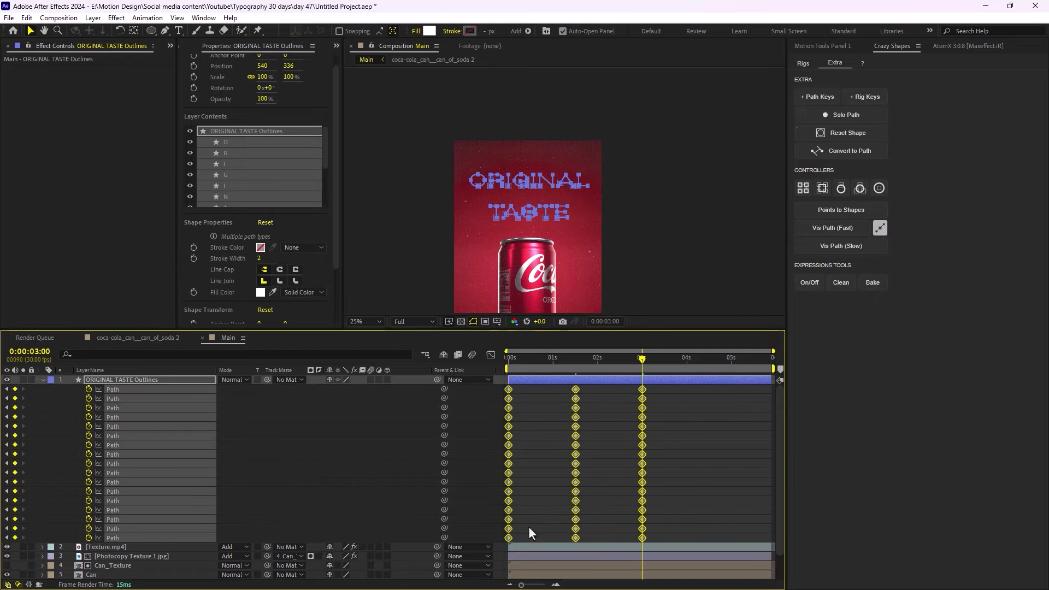
key(space)
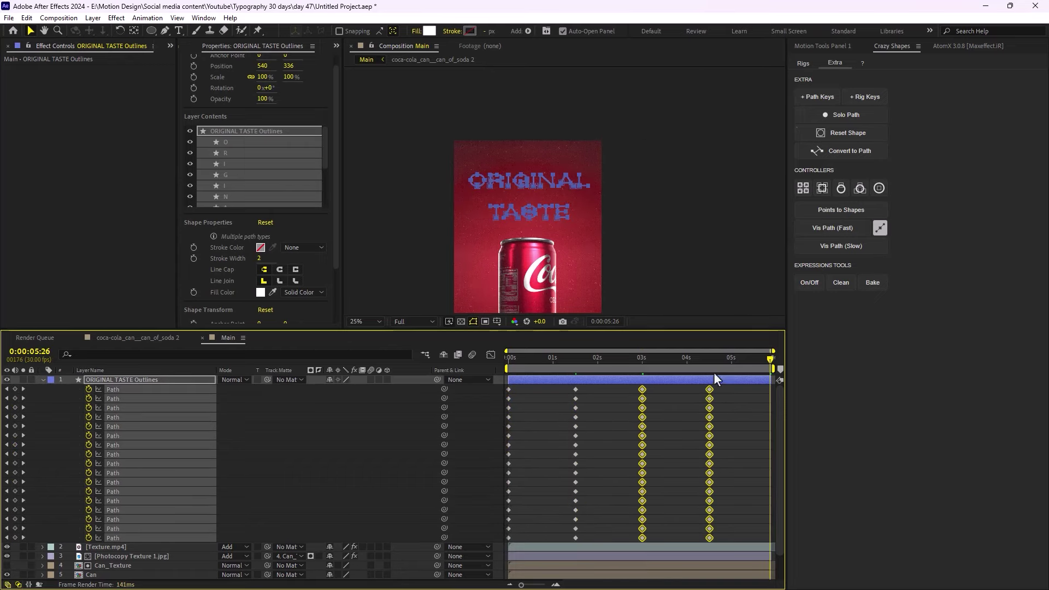
Set the Main composition's duration to 0:00:06:00, with a closing set of title Path keyframes at its end
click(170, 45)
click(191, 57)
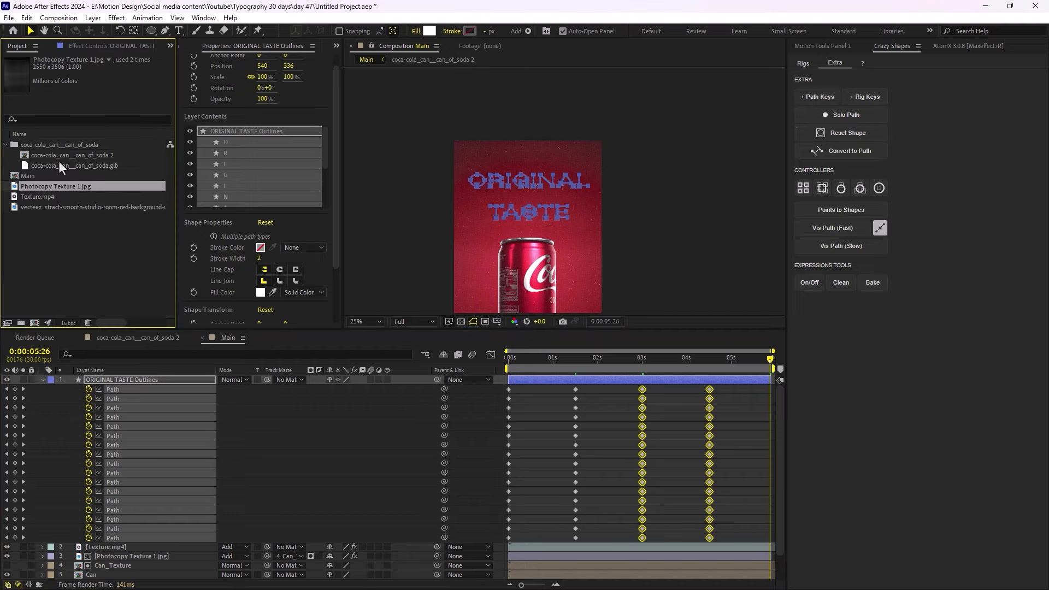
right_click(35, 177)
click(73, 186)
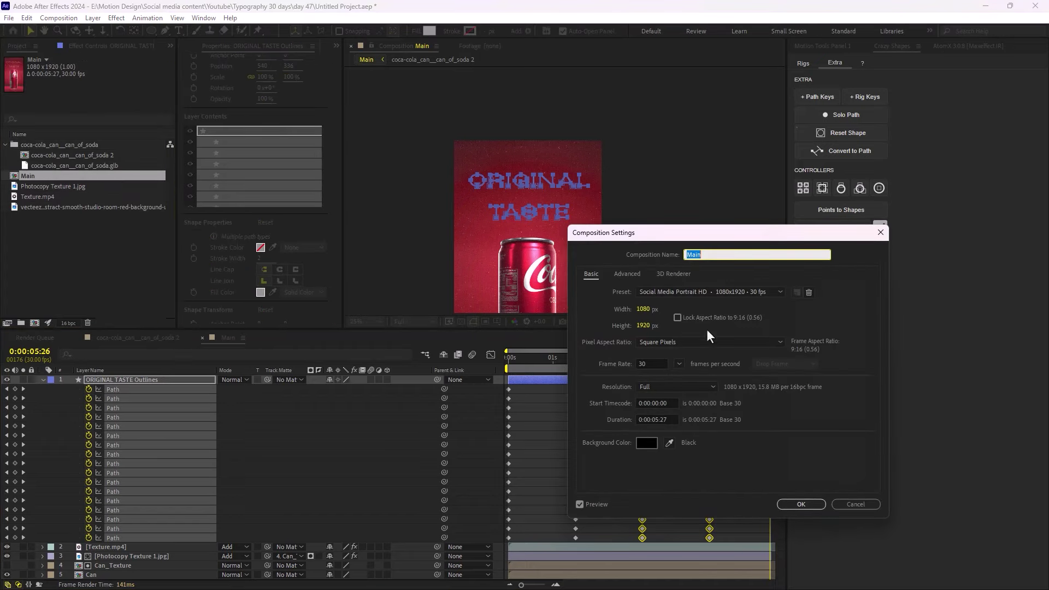
click(657, 421)
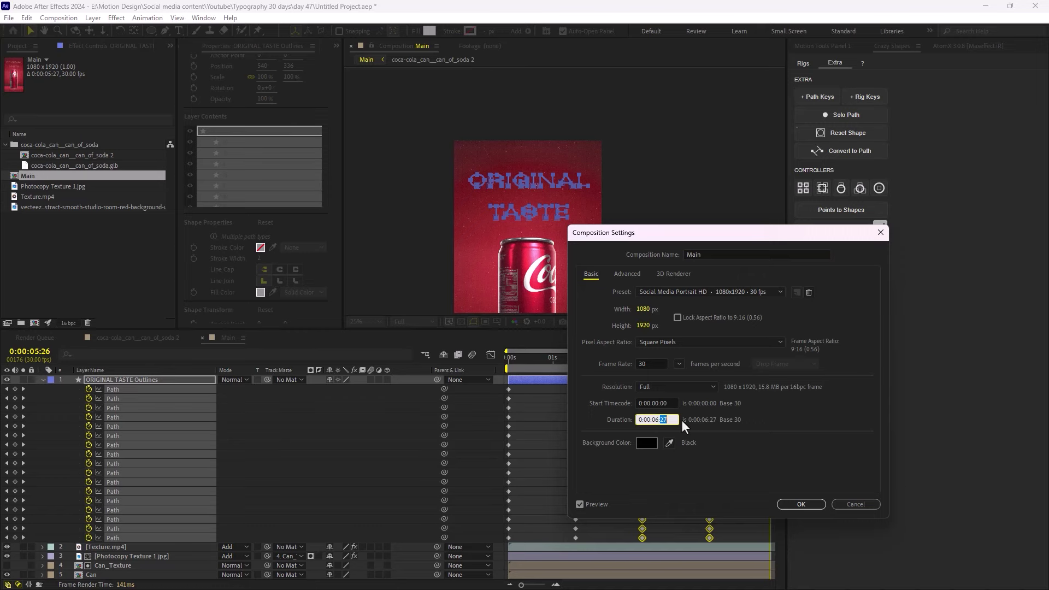
text(0:00:06:00)
key(Return)
scroll(522, 235, down, 1)
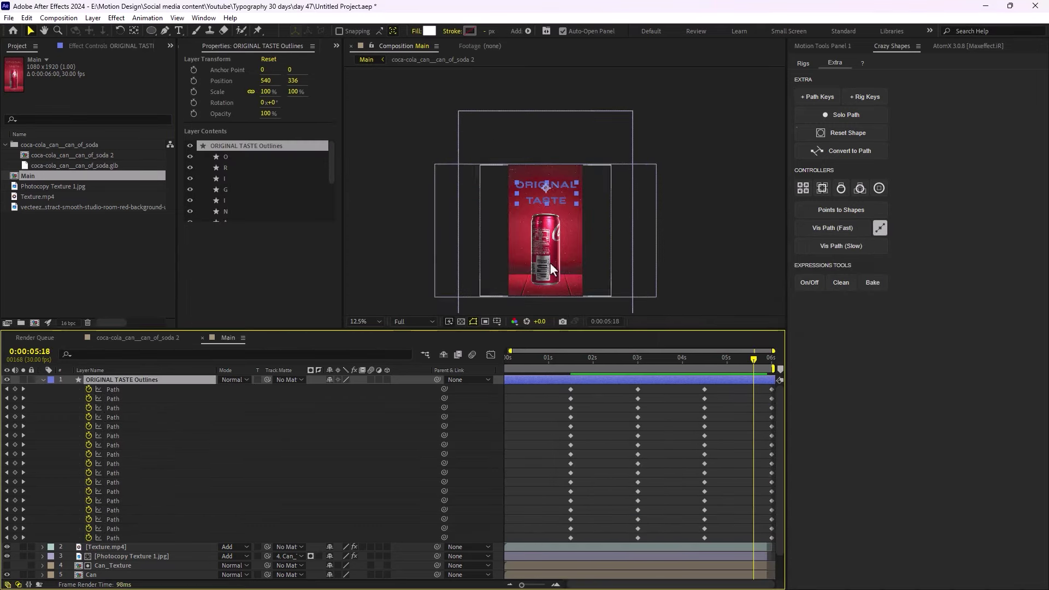
click(756, 371)
key(Home)
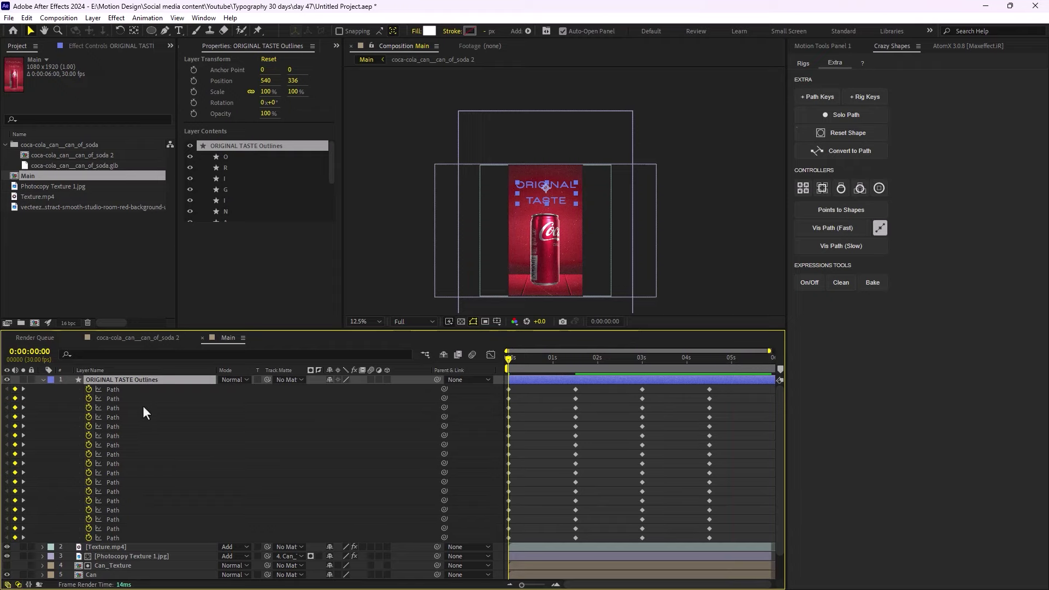
Ease all Path keyframes of ORIGINAL TASTE Outlines with Motion Tools at 85 and preview the title morph
key(grave)
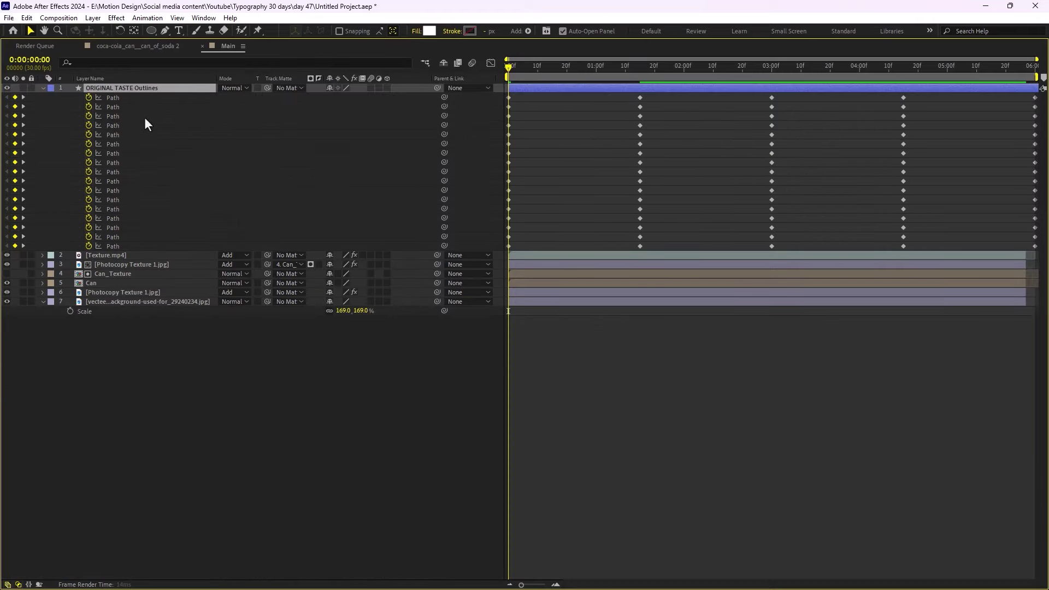
click(115, 99)
shift+click(113, 246)
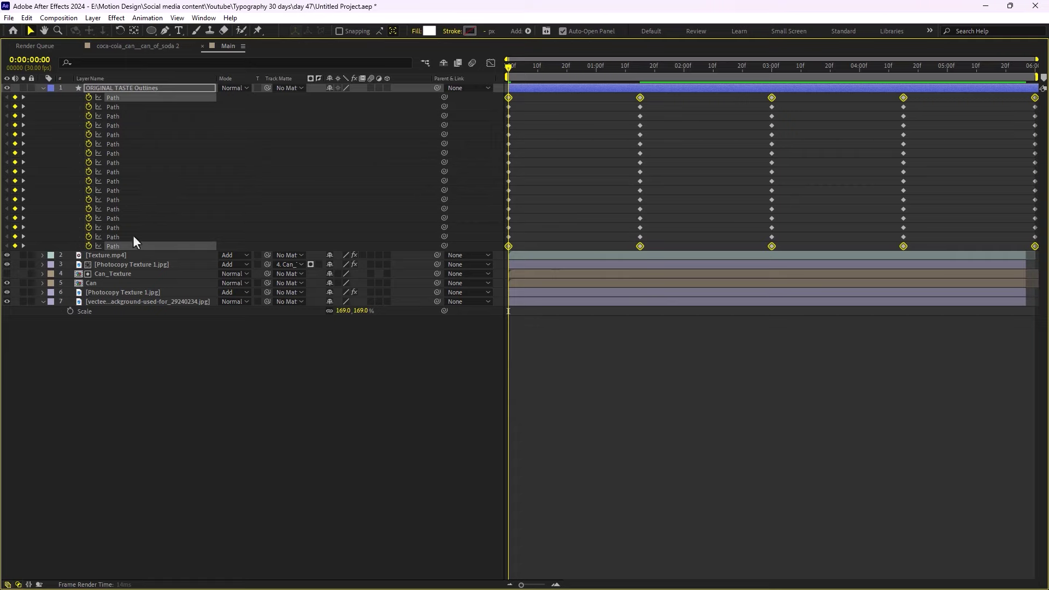
drag(134, 237, 116, 110)
key(grave)
click(830, 43)
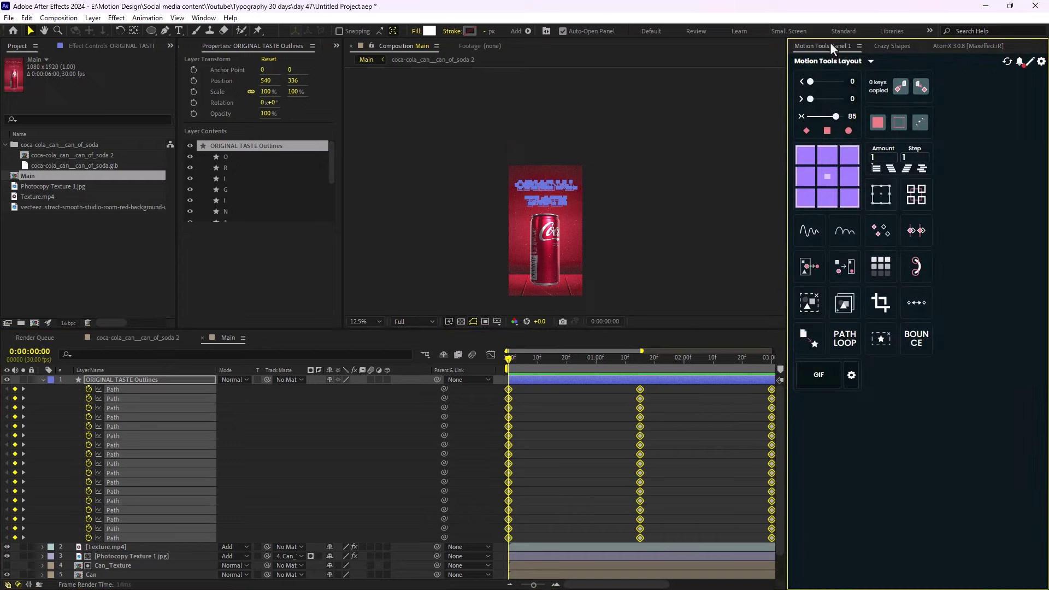
click(845, 127)
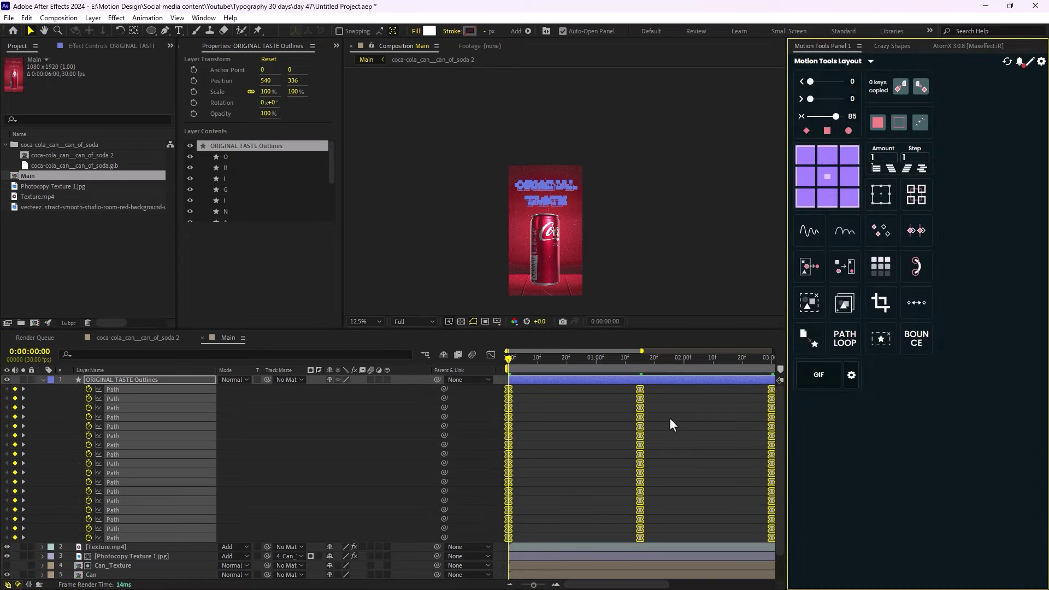
key(space)
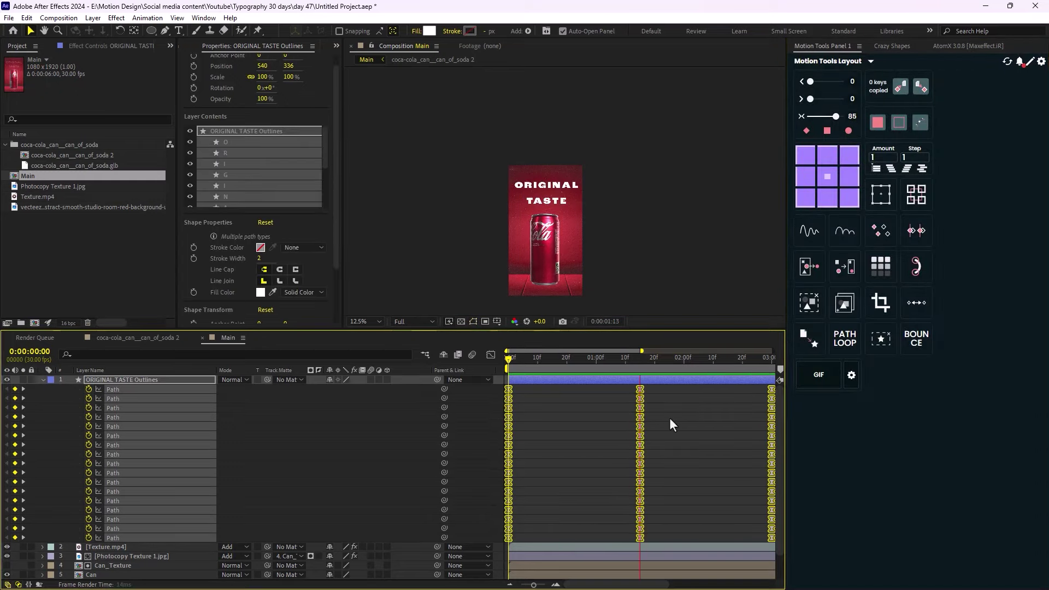
key(;)
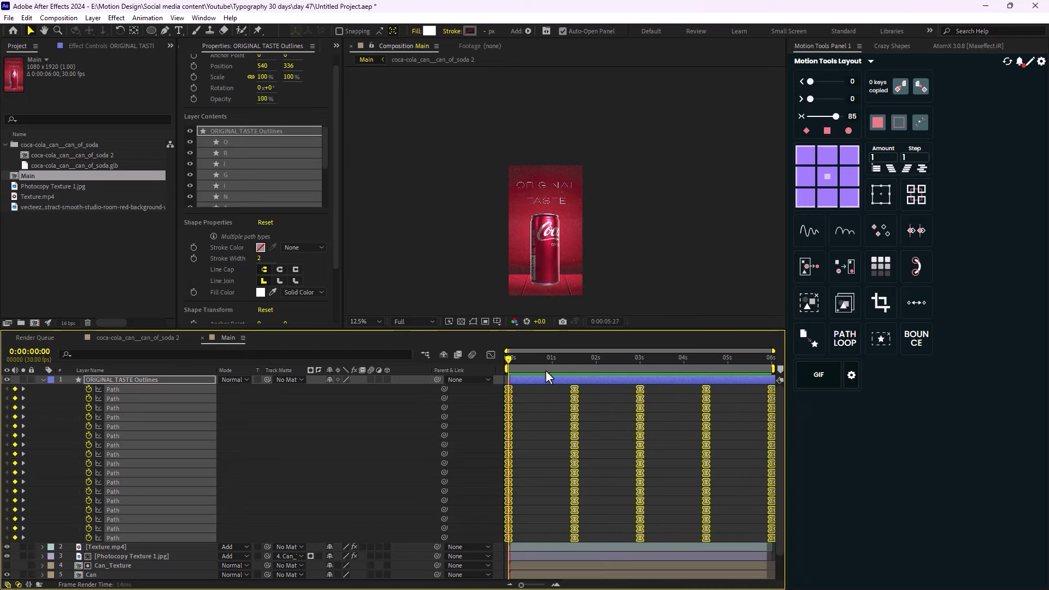
key(space)
Extend the background, texture and can layers to the end of the Main composition and collapse all layer properties
scroll(705, 498, down, 2)
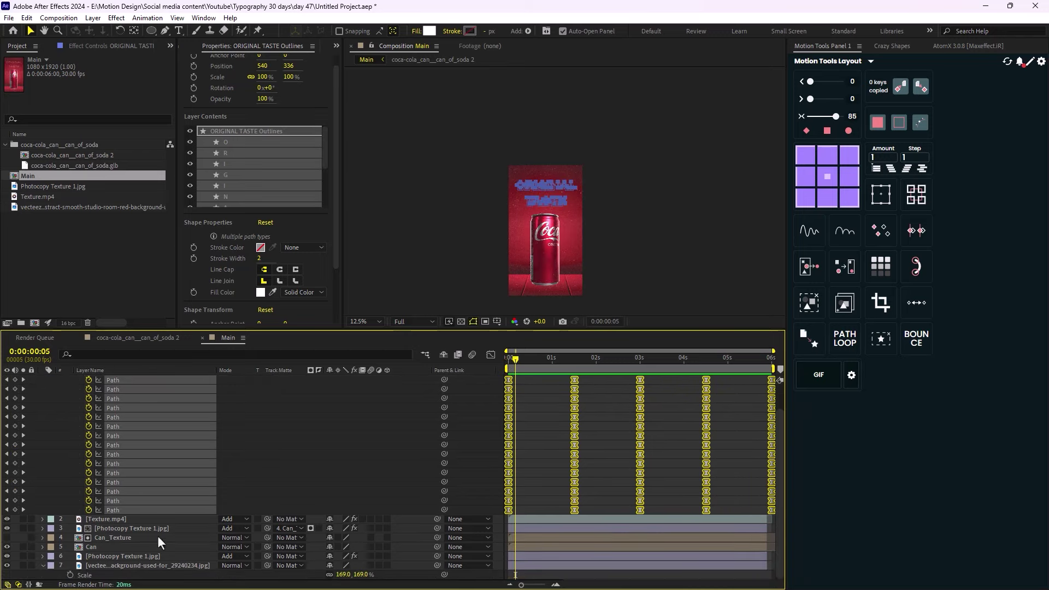
click(141, 566)
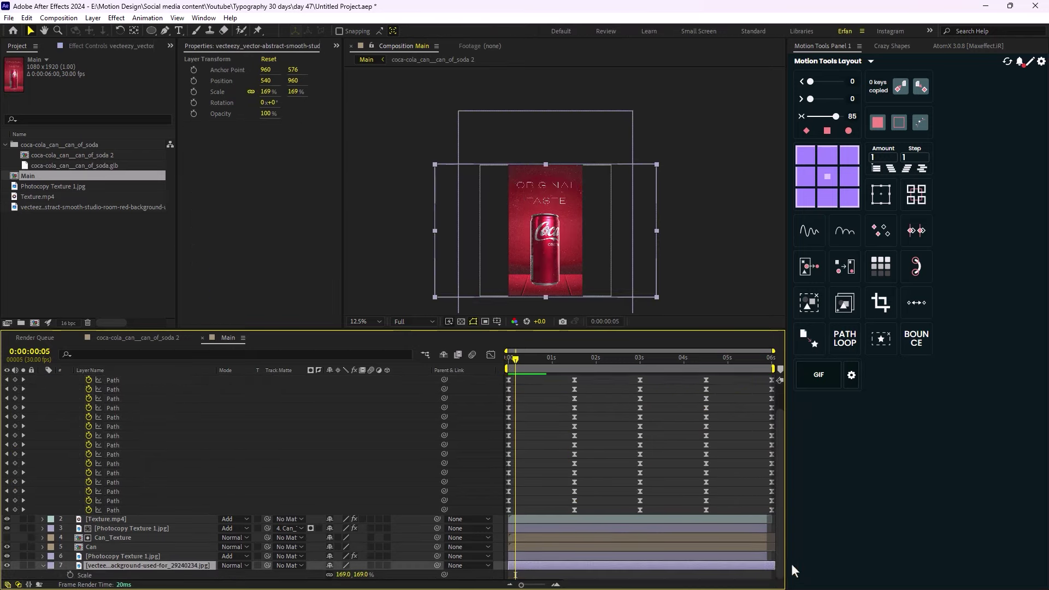
key(ctrl+Up)
key(ctrl+Up)
key(ctrl+Up)
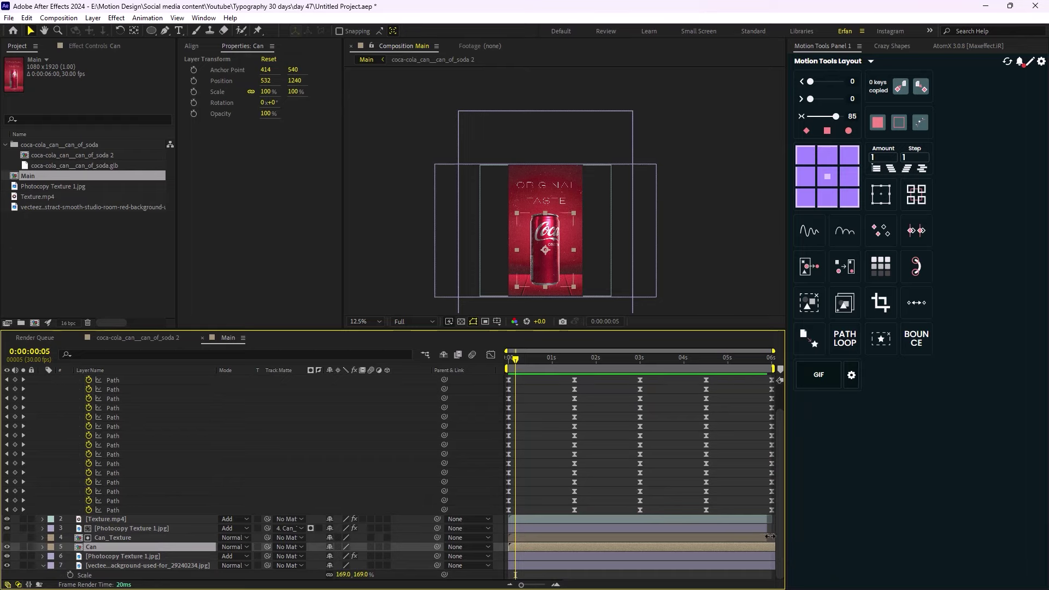
key(ctrl+Up)
key(ctrl+Up)
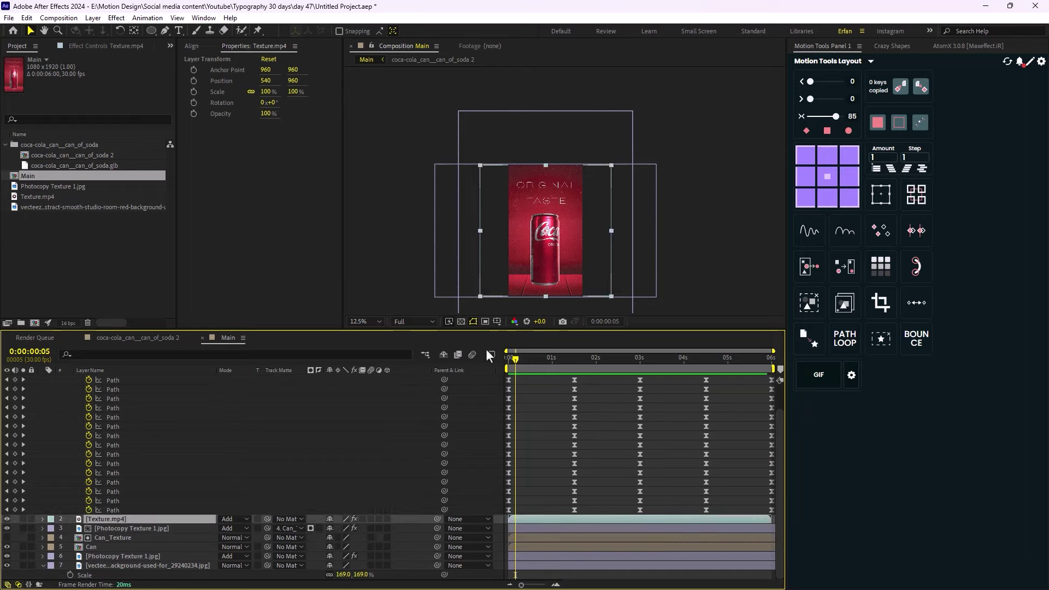
key(ctrl+a)
scroll(87, 434, up, 1)
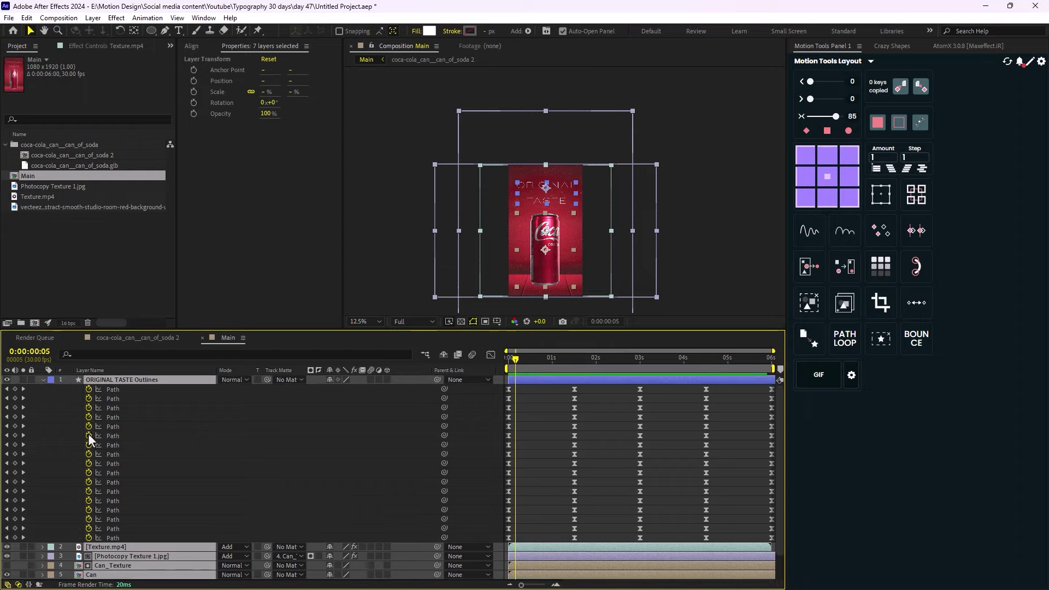
click(43, 380)
Create a black 1080 x 1920 px solid named Displacement in the Main composition
right_click(137, 481)
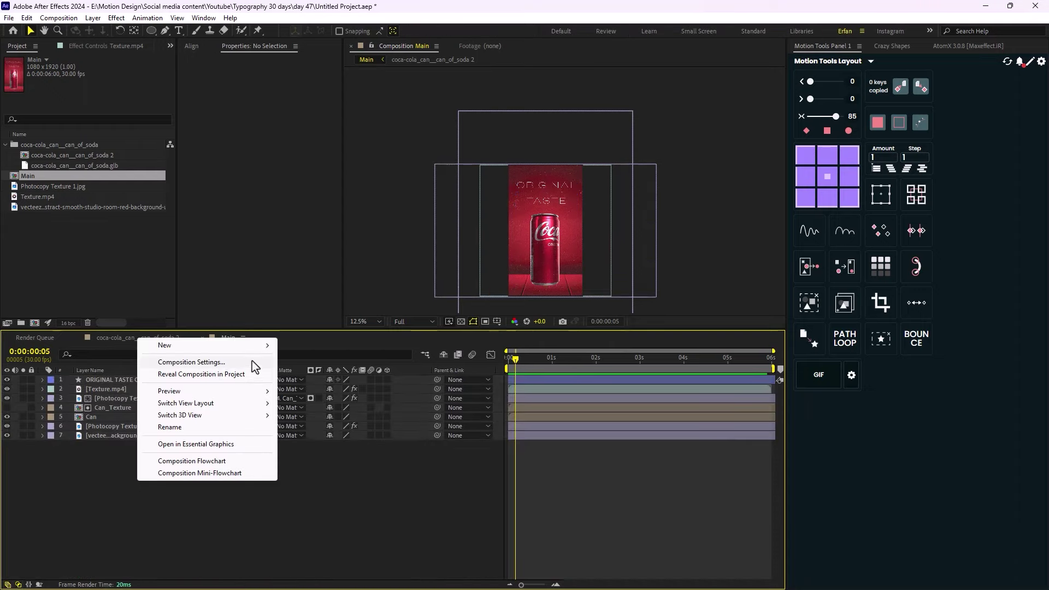
mouse_move(262, 353)
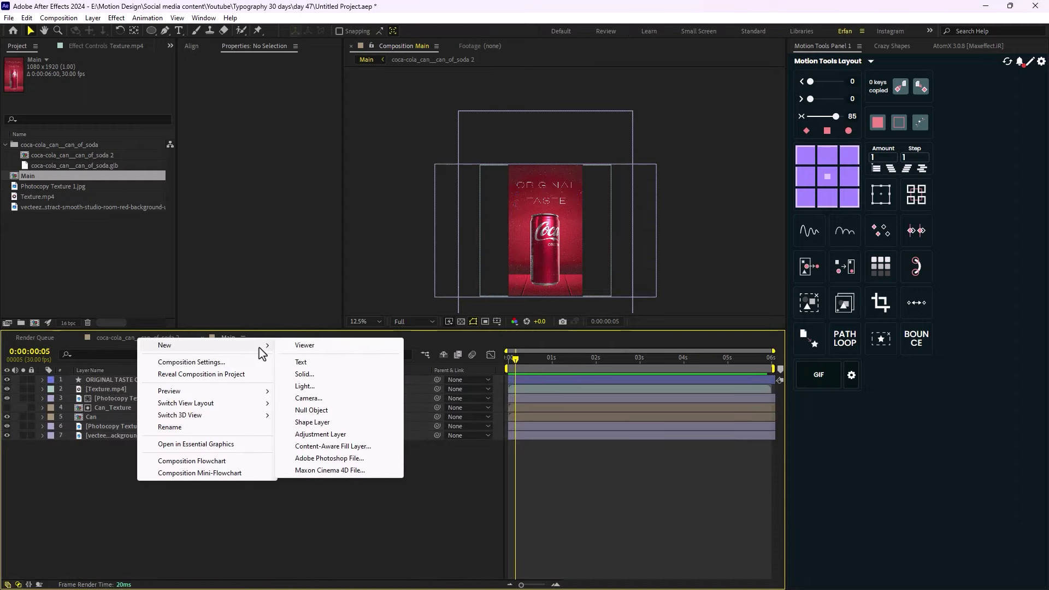
click(302, 374)
text(Displacem)
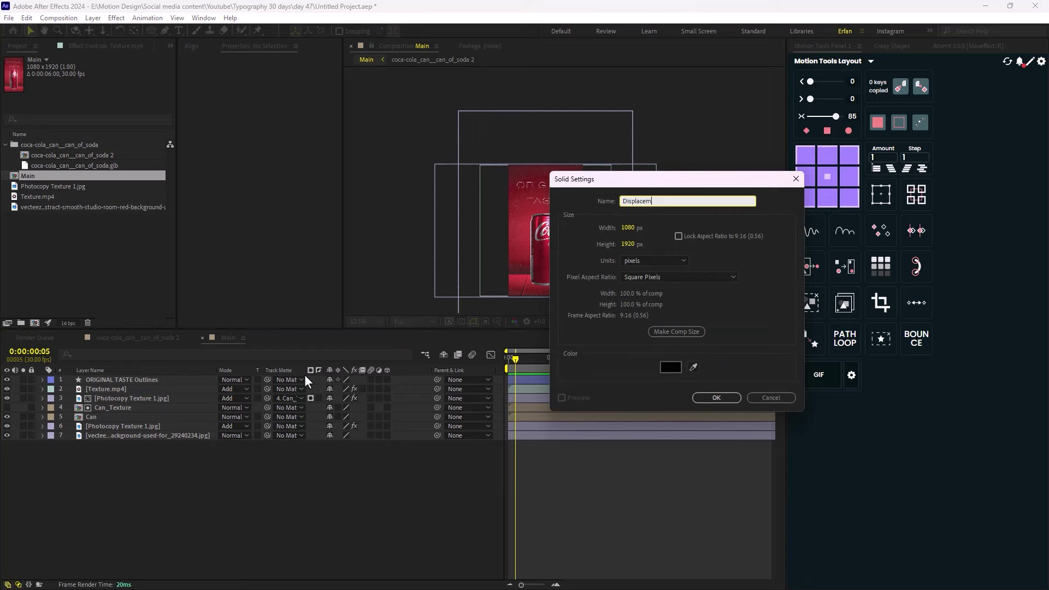
text(ent)
key(Return)
Apply the Cell Pattern effect to the Displacement solid and set its contrast to 150
key(ctrl+space)
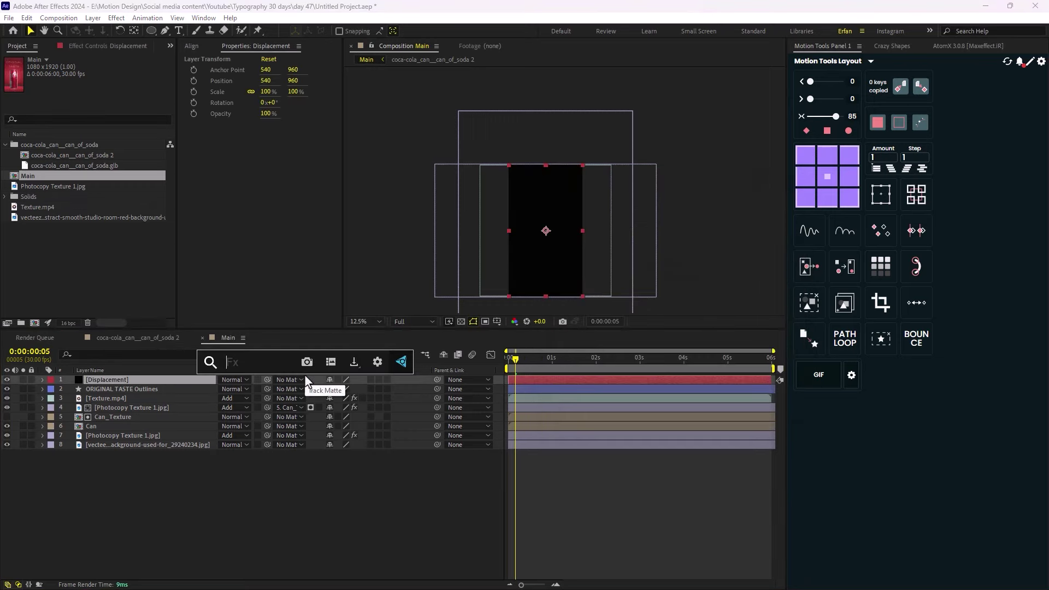
text(cell)
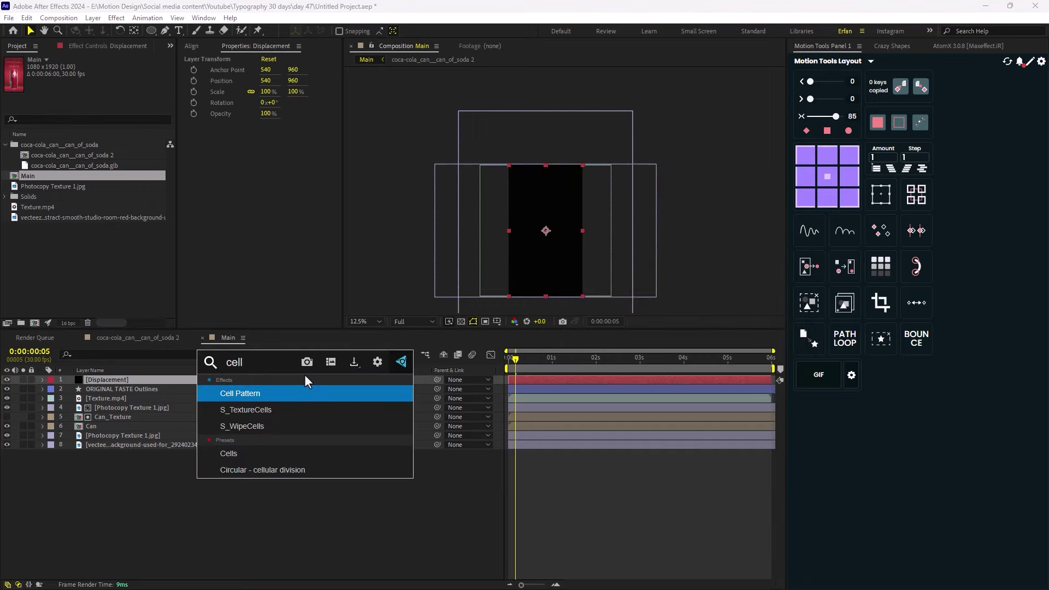
key(Return)
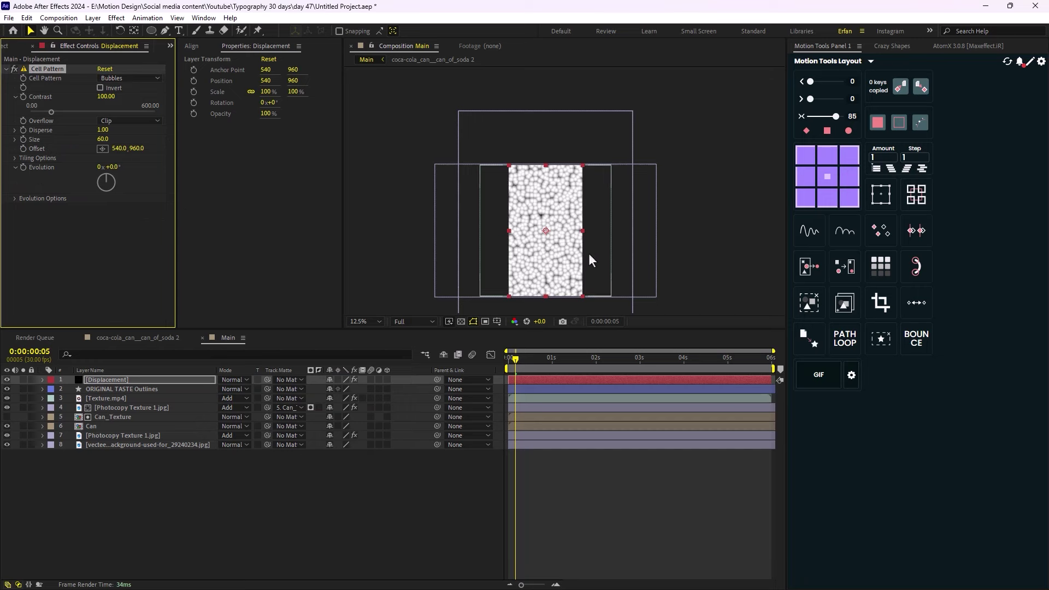
key(period)
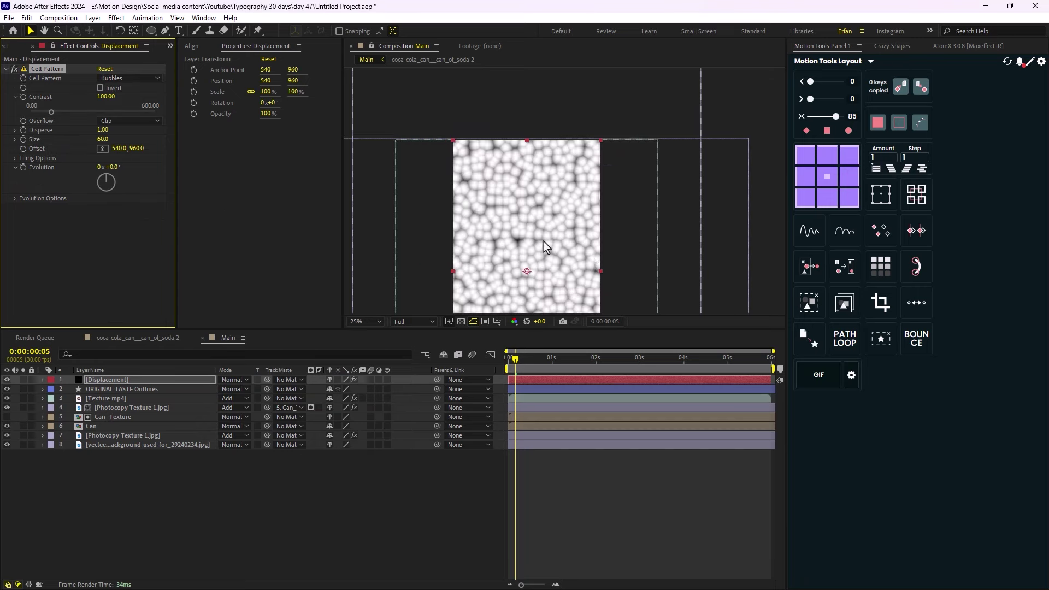
scroll(544, 241, down, 2)
key(comma)
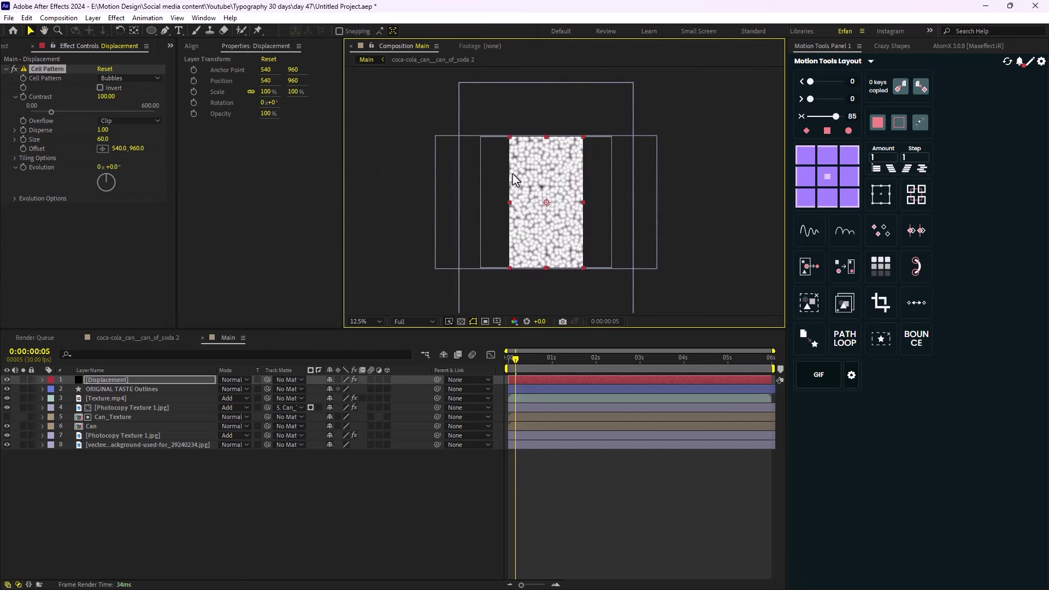
click(109, 97)
text(1)
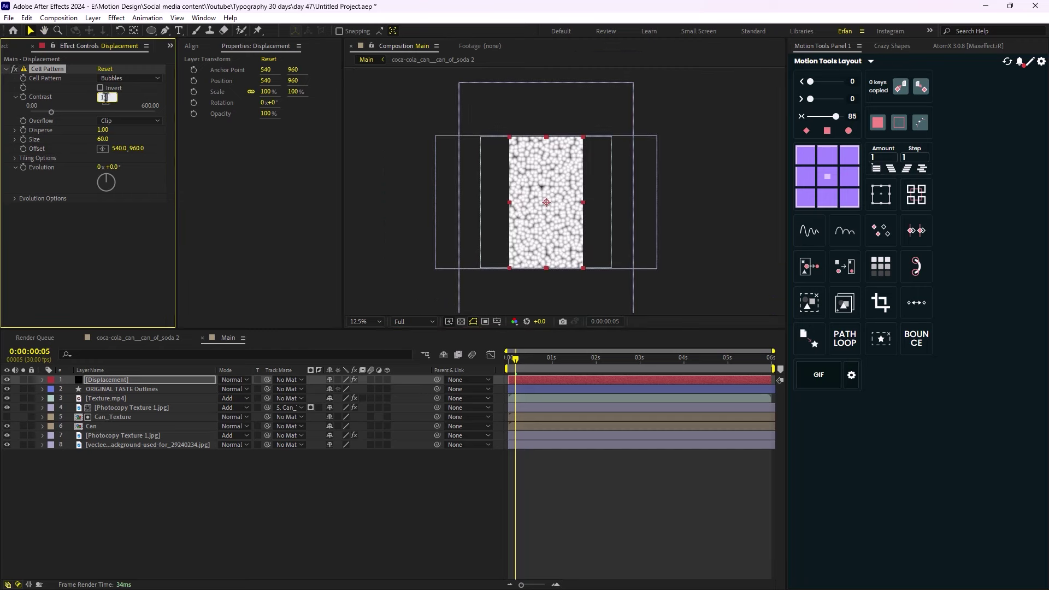
text(50)
key(Return)
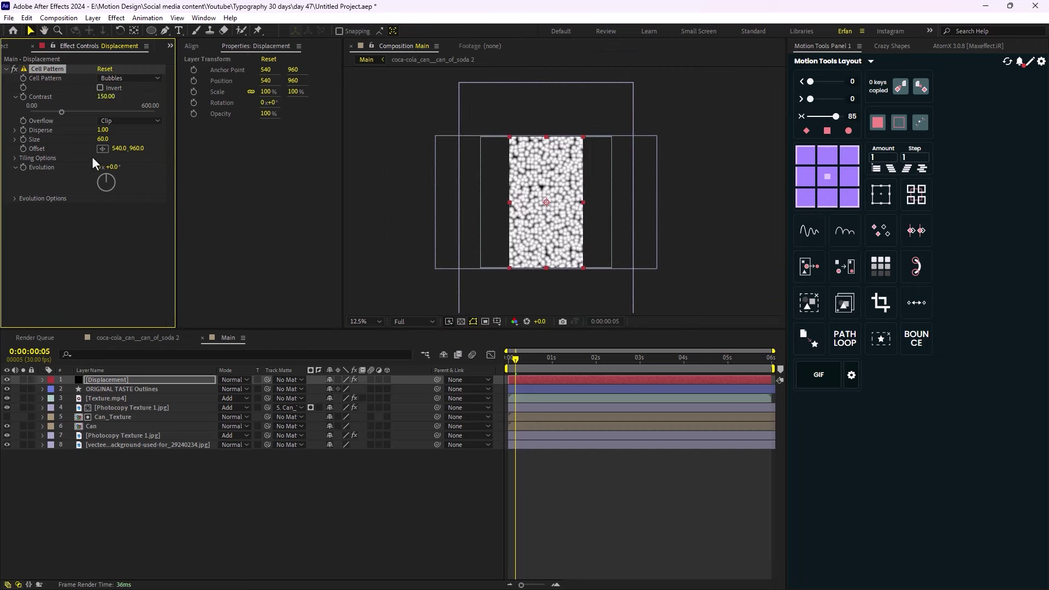
Animate the Cell Pattern's Evolution with the expression time*500 and preview the moving pattern
alt+click(23, 168)
text(time*)
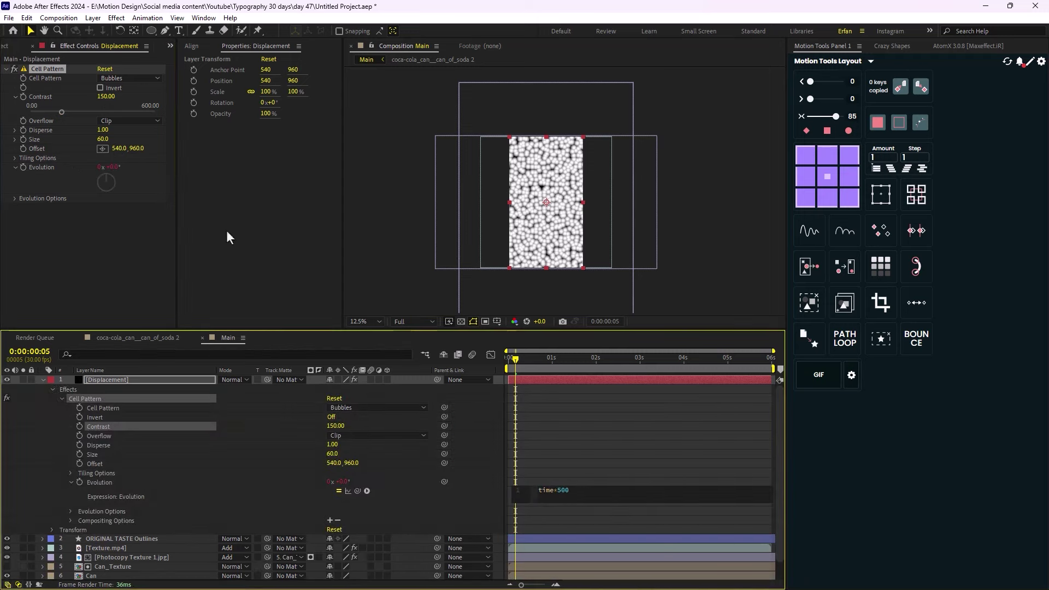
text(500)
click(701, 243)
key(space)
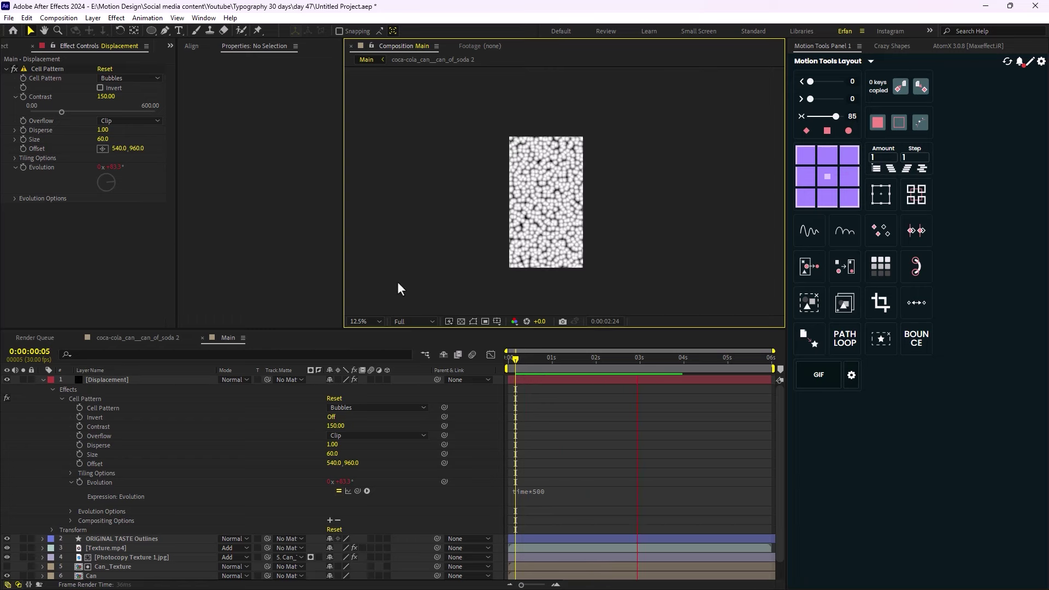
click(135, 380)
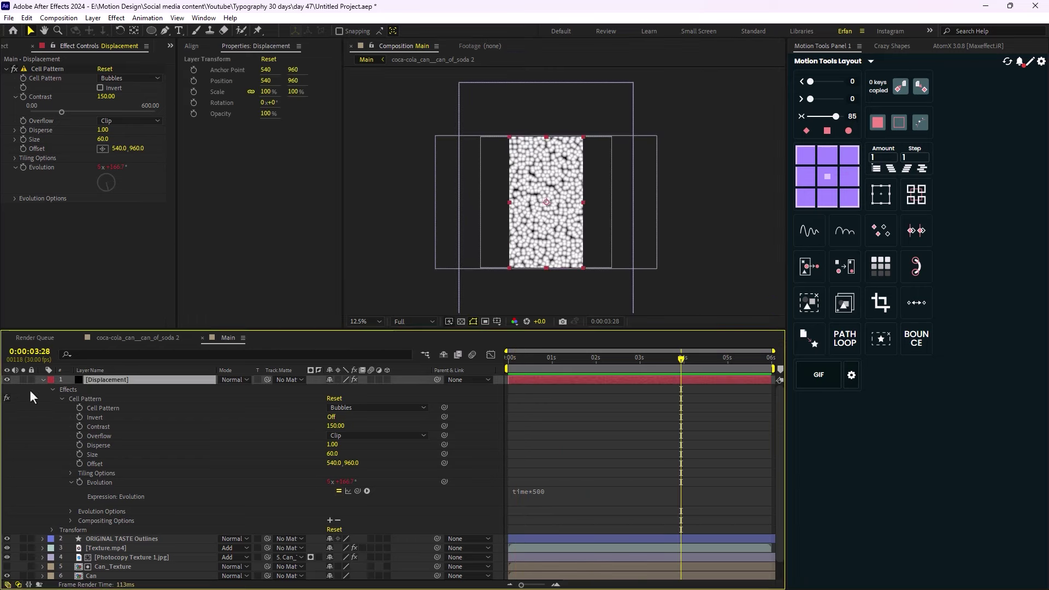
Hide the Displacement solid and apply the Time Displacement effect to the ORIGINAL TASTE Outlines layer
click(7, 380)
drag(684, 383, 509, 381)
scroll(136, 519, down, 2)
click(128, 520)
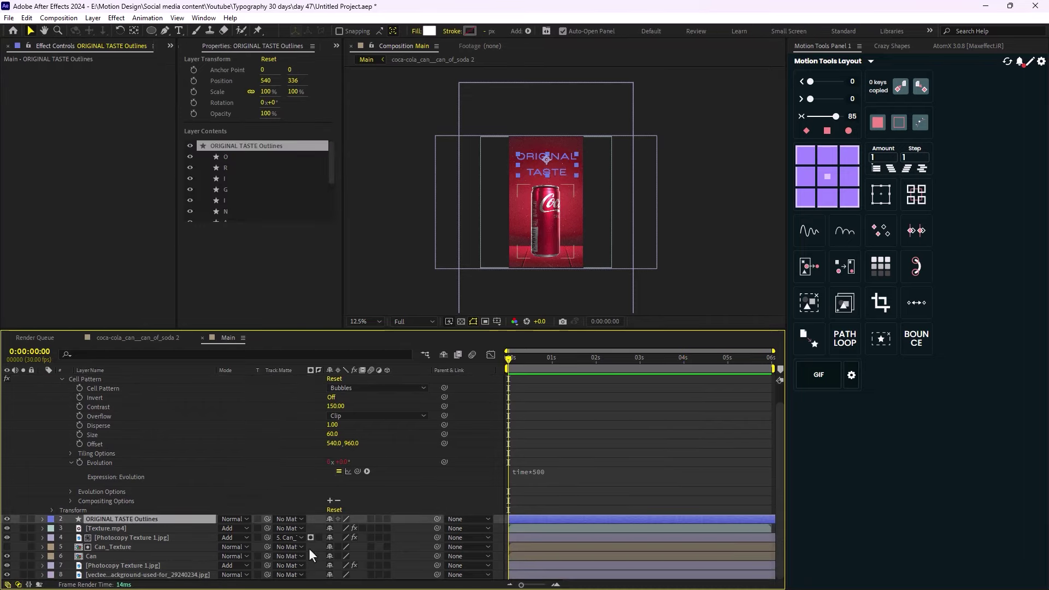
key(ctrl+space)
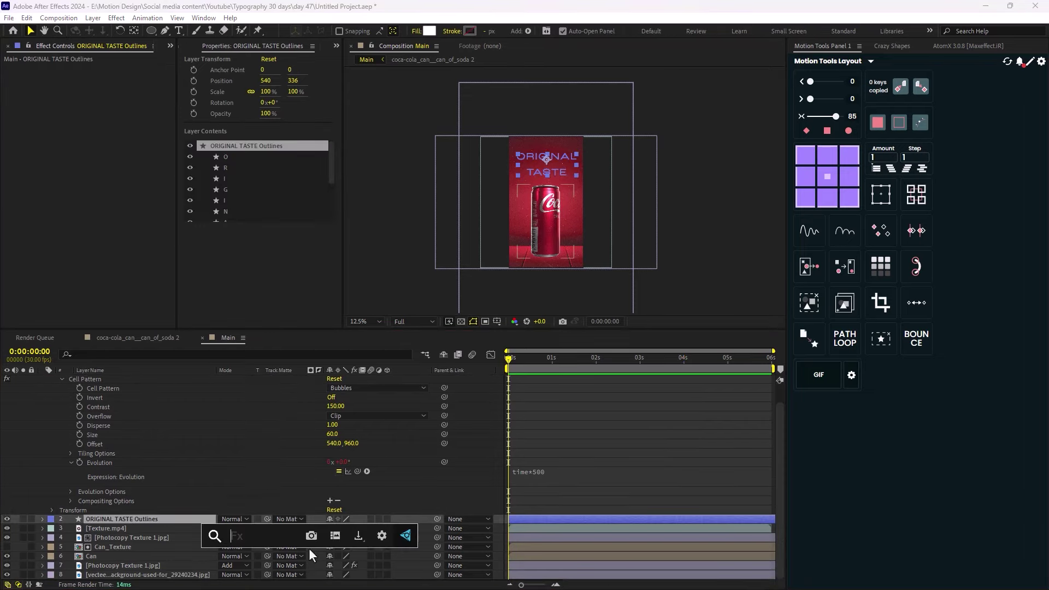
text(time di)
key(Return)
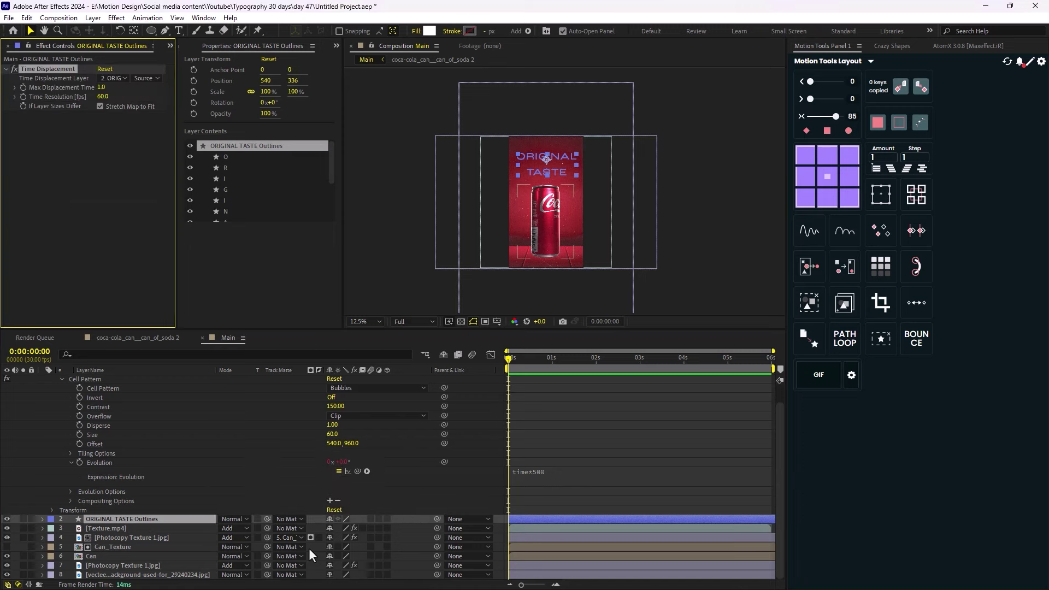
Set the Time Displacement Layer to Displacement using Effects & Masks, and preview the title animation
click(146, 82)
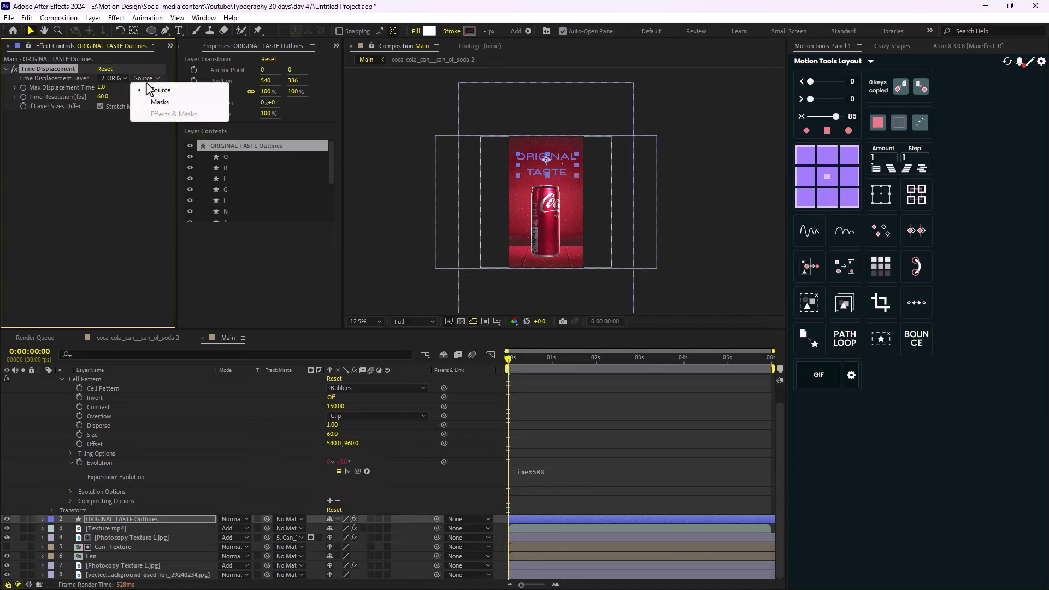
click(123, 80)
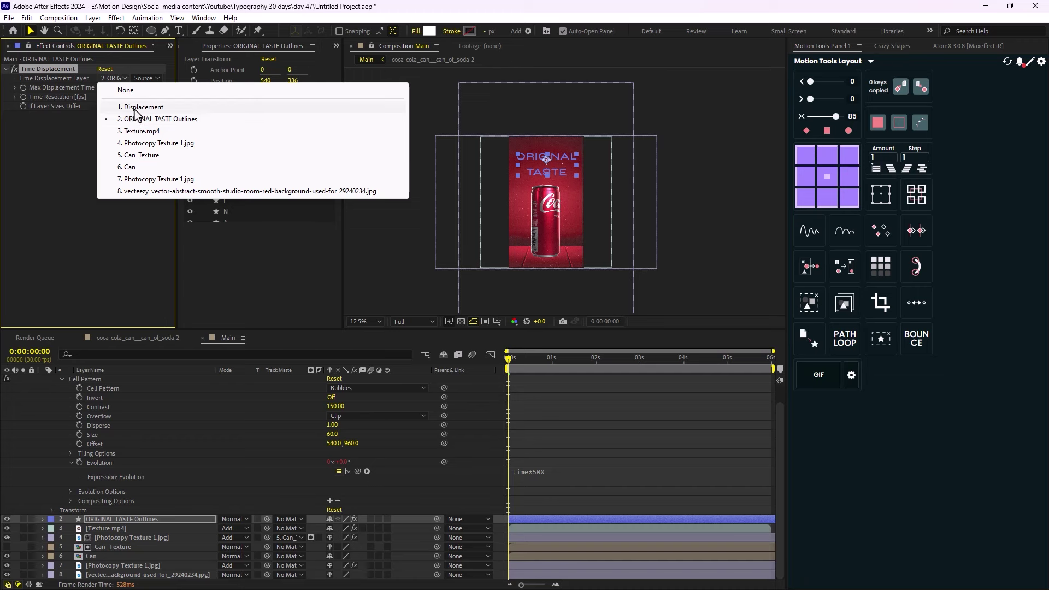
click(135, 109)
click(146, 79)
click(159, 114)
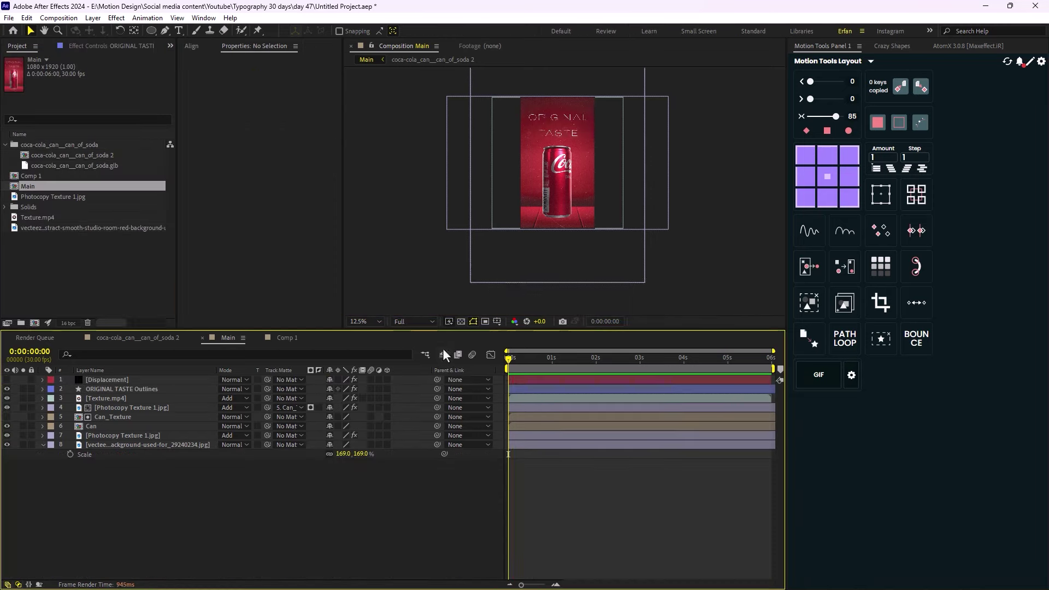
key(space)
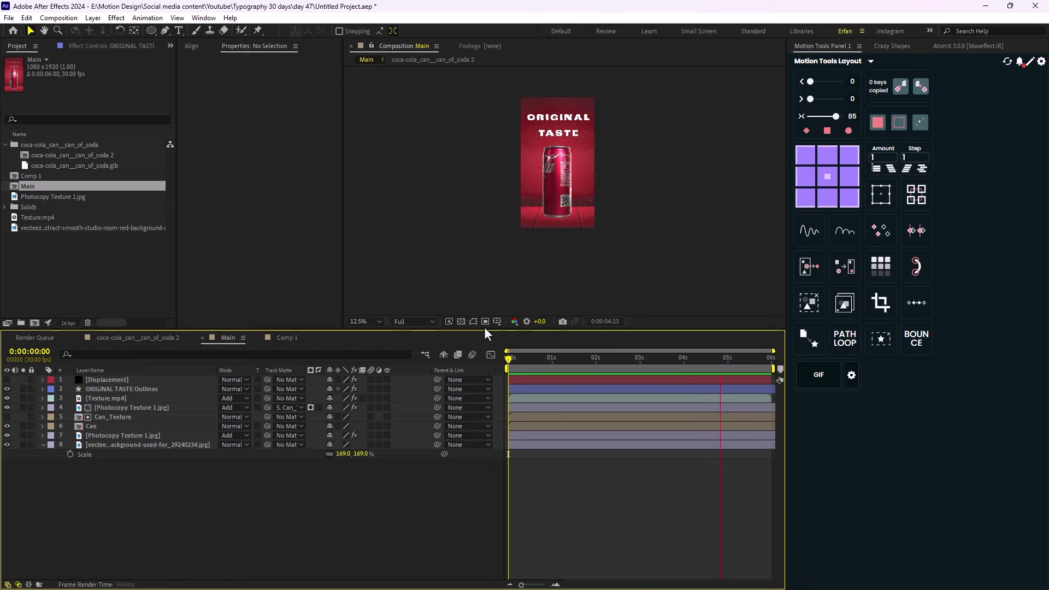
key(space)
scroll(572, 212, up, 1)
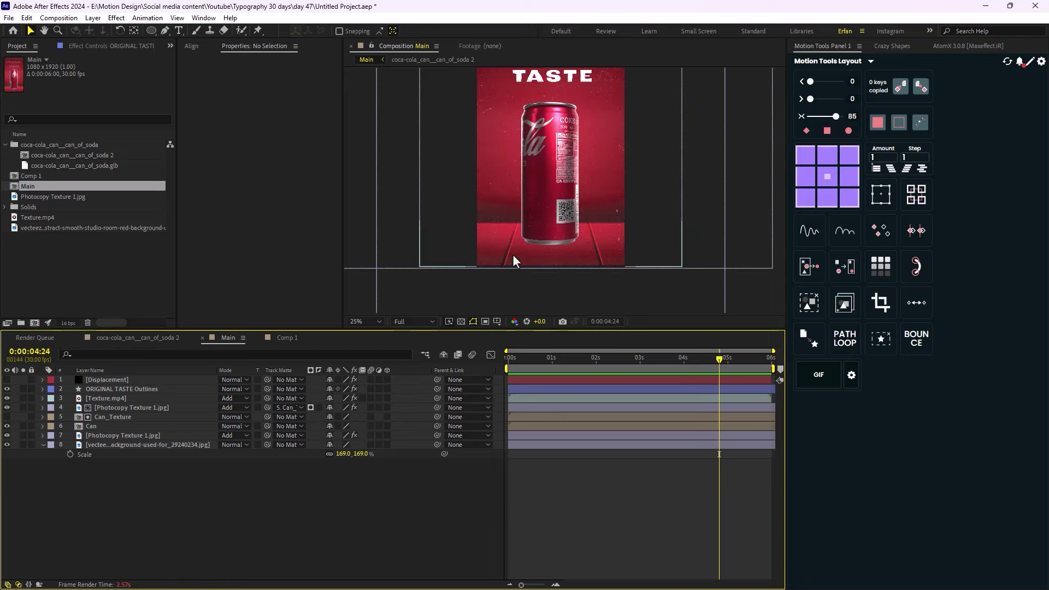
scroll(516, 199, down, 1)
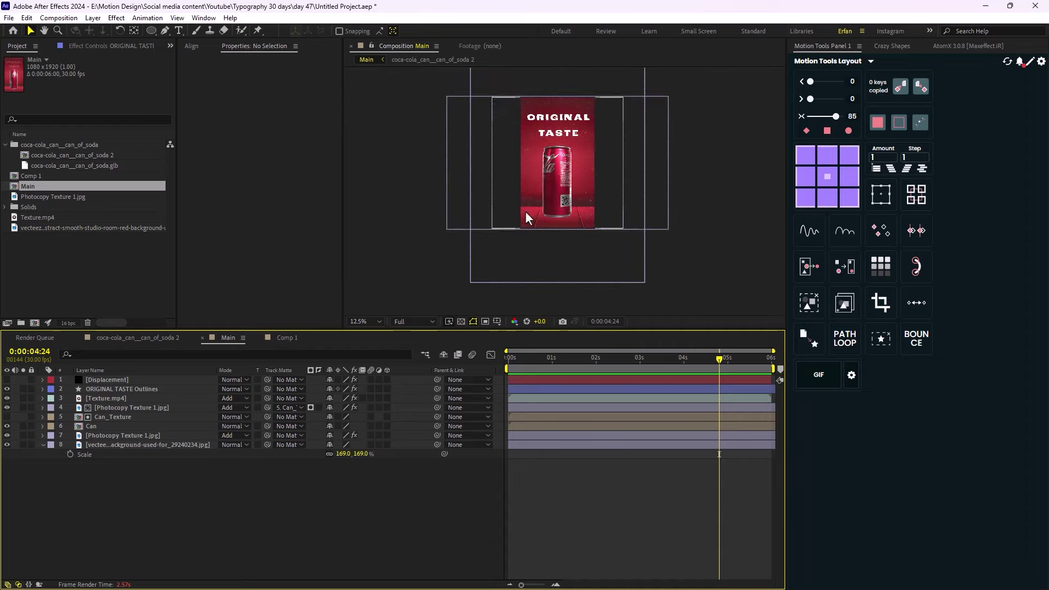
Create a black solid named Shadow in the Main composition and place it directly below the Can layer
right_click(200, 505)
mouse_move(328, 376)
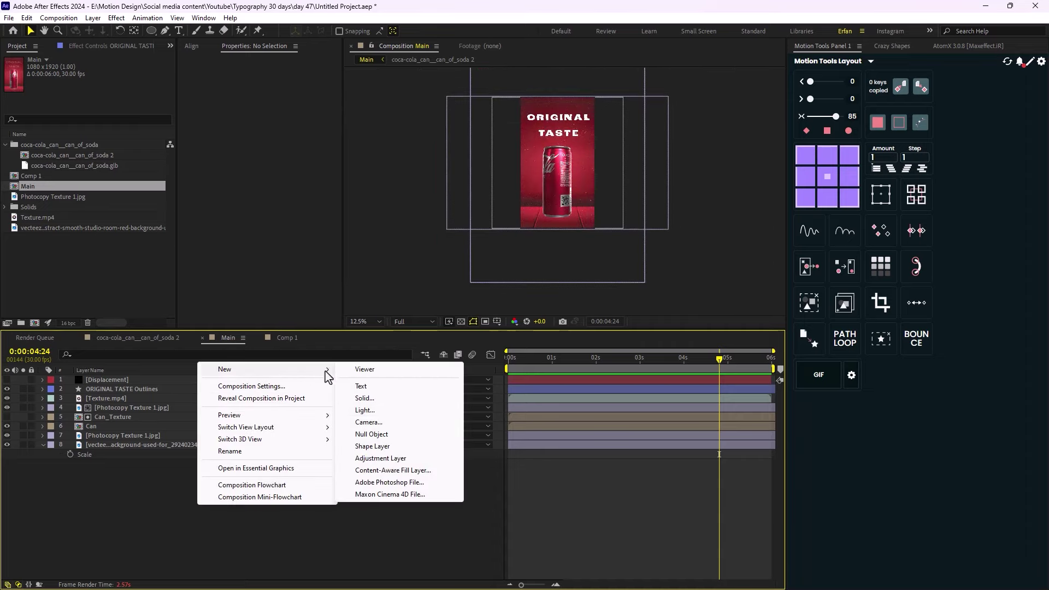
click(381, 401)
text(Shadow)
key(Return)
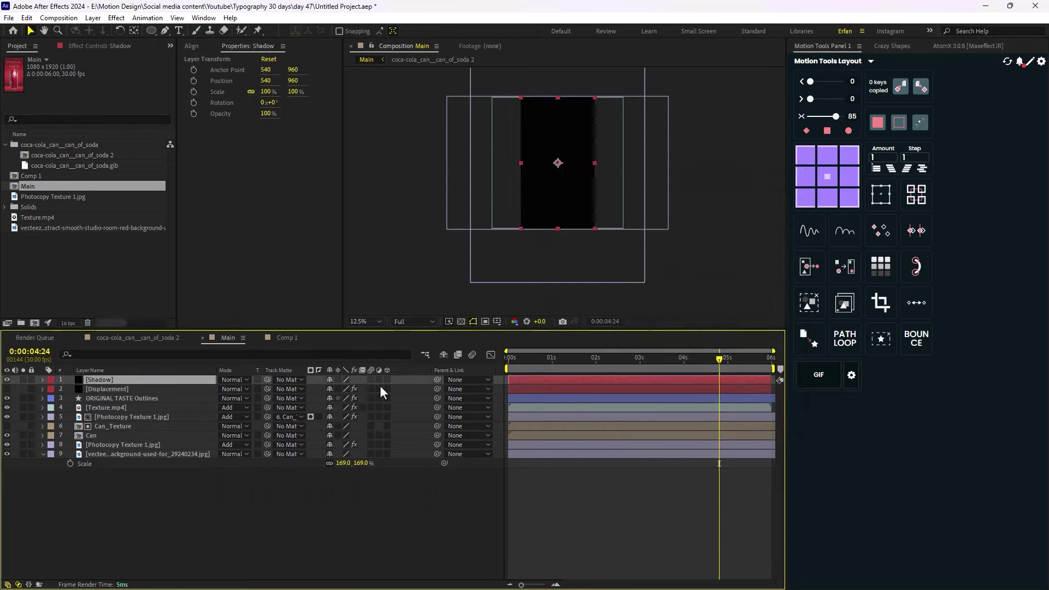
drag(99, 381, 117, 437)
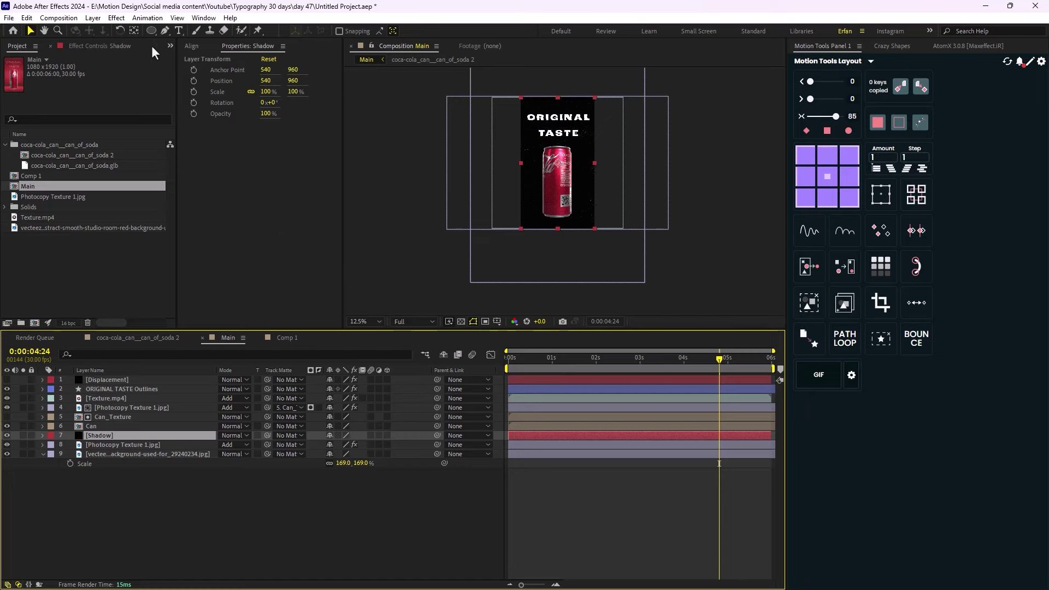
Draw a circular mask around the can's base on the Shadow solid and tilt it as a 3D layer to X Rotation 91°
drag(153, 34, 235, 57)
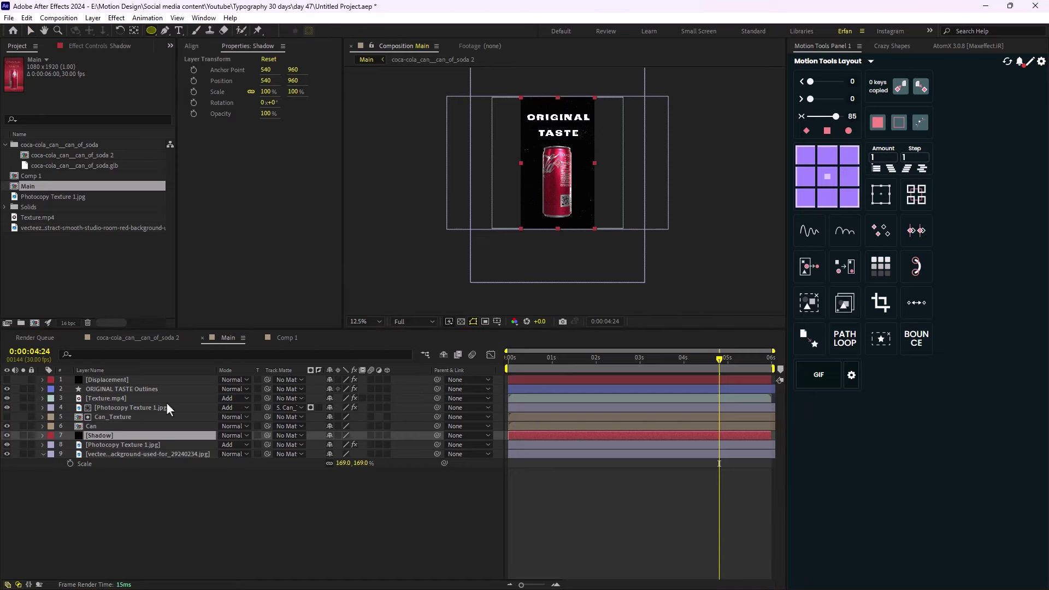
drag(540, 191, 581, 215)
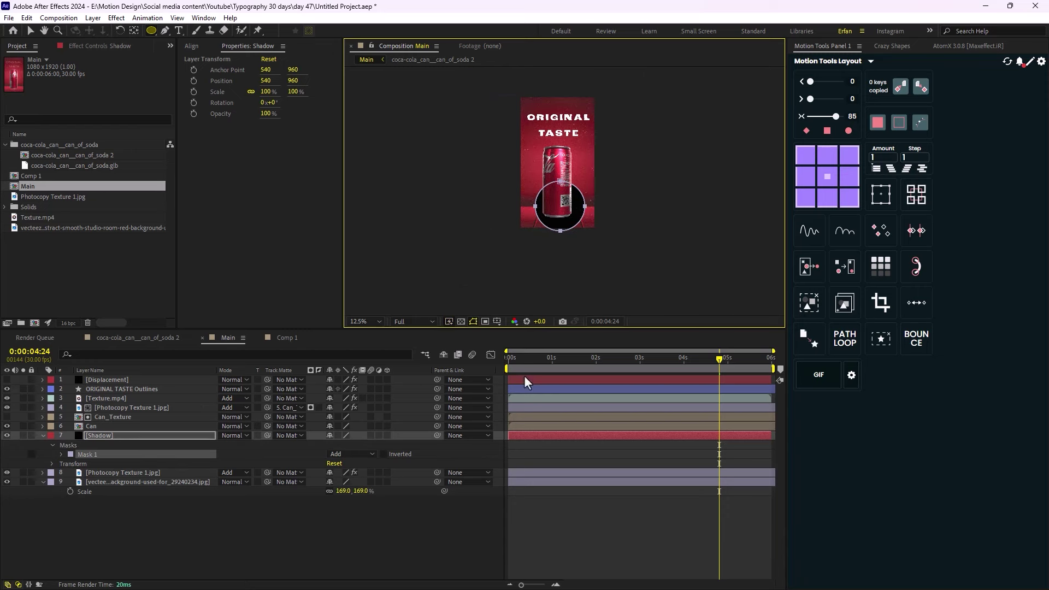
click(168, 436)
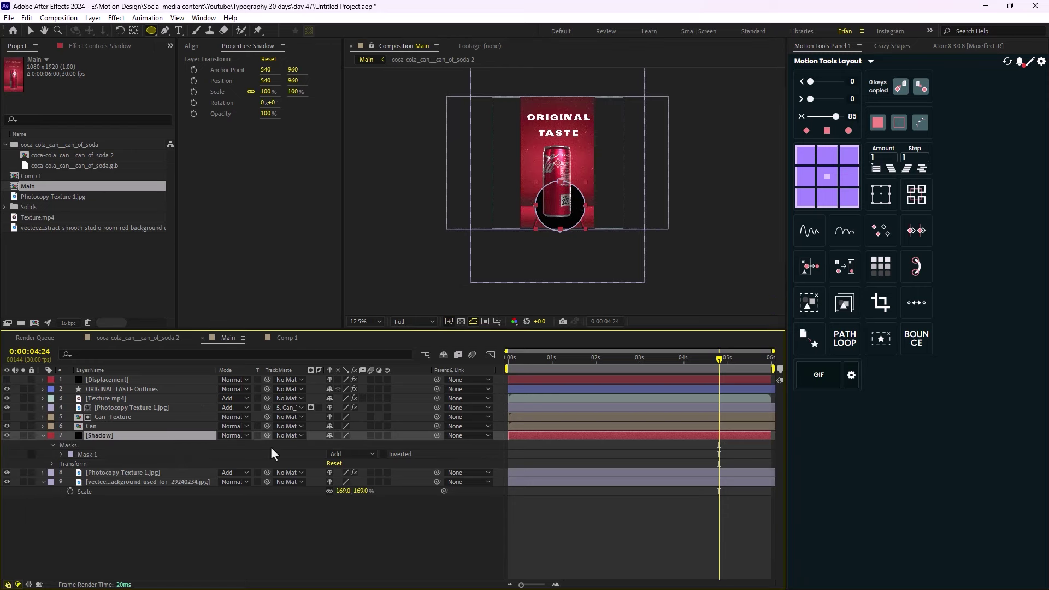
click(387, 435)
key(r)
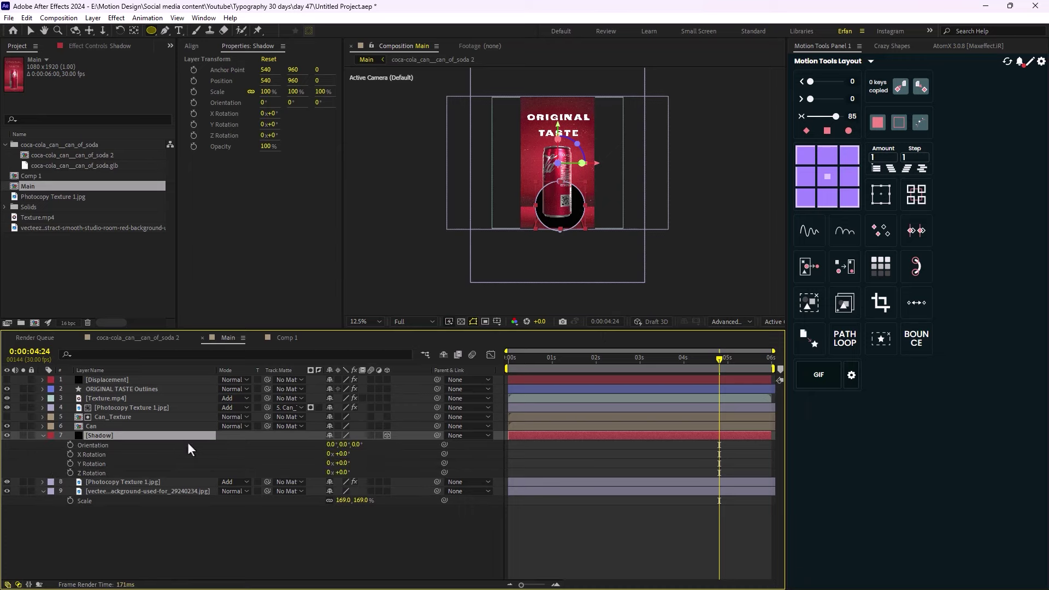
drag(342, 455, 389, 454)
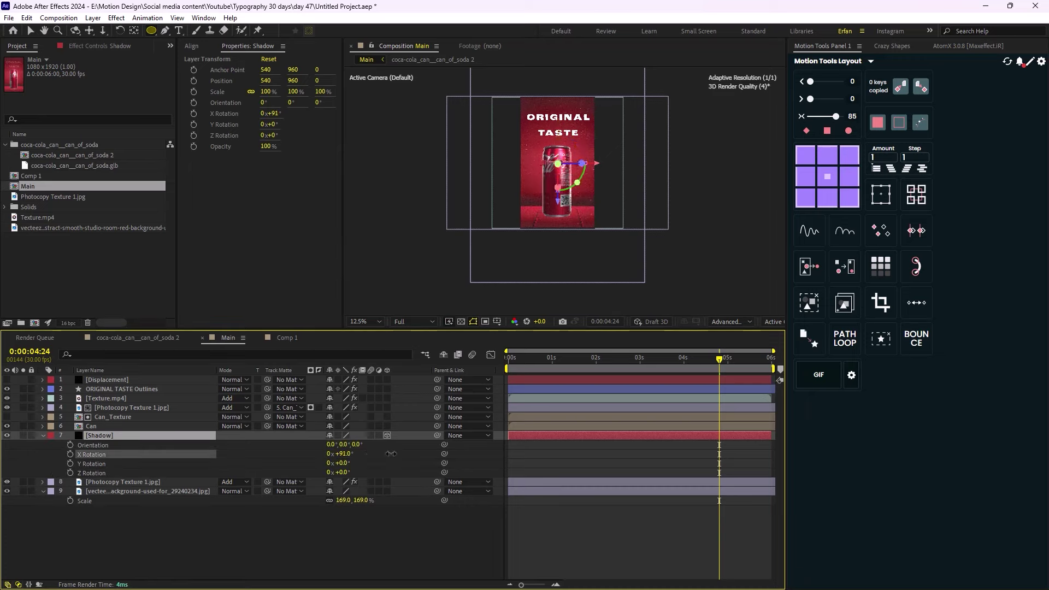
Move the Shadow layer under the can's base, to a position of about 490, 1917, -106
key(period)
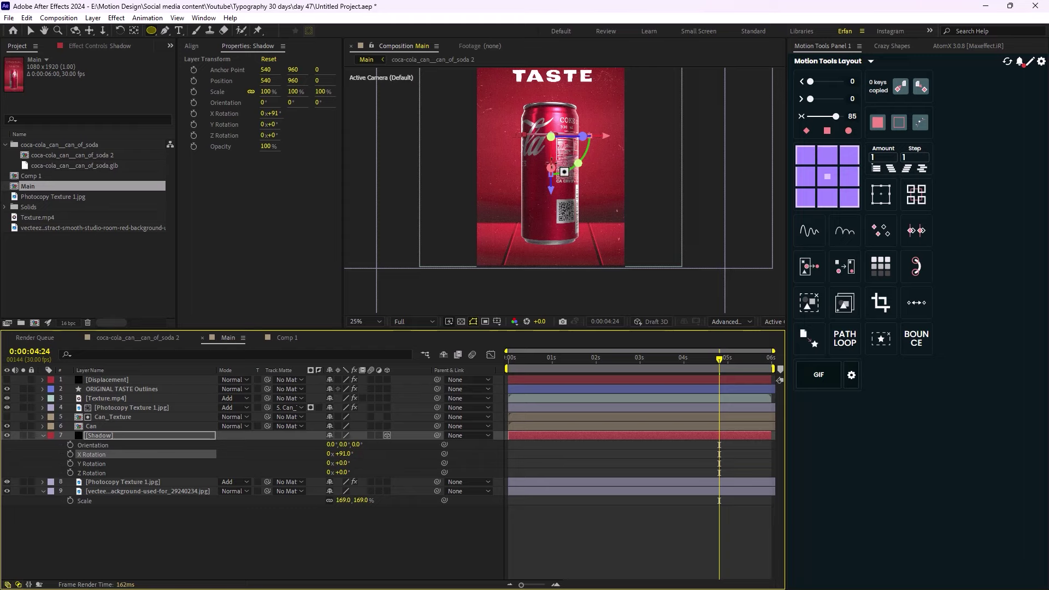
key(v)
drag(549, 182, 585, 285)
drag(534, 316, 533, 265)
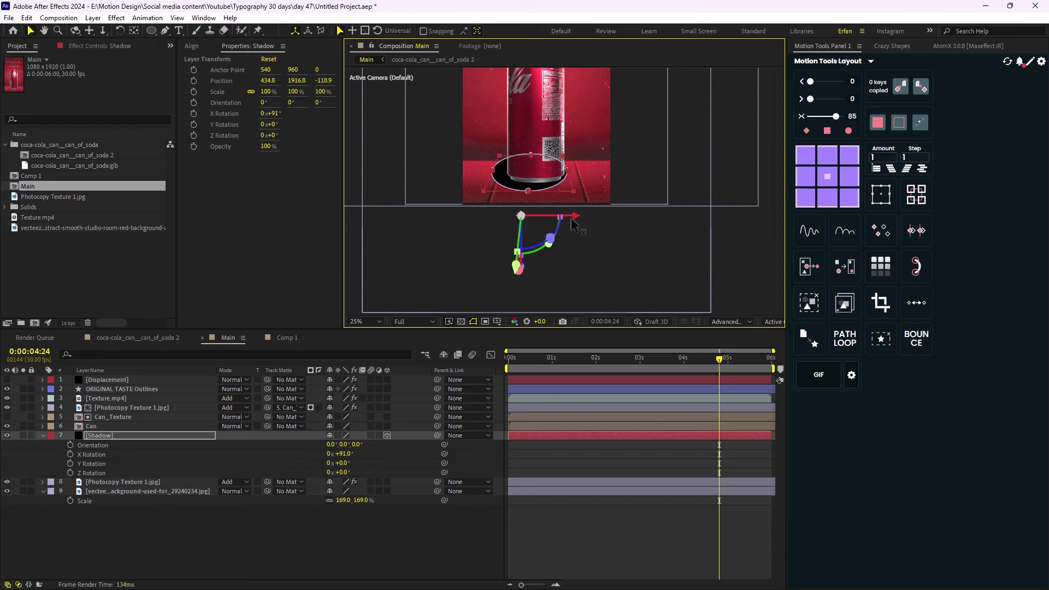
drag(574, 224, 590, 228)
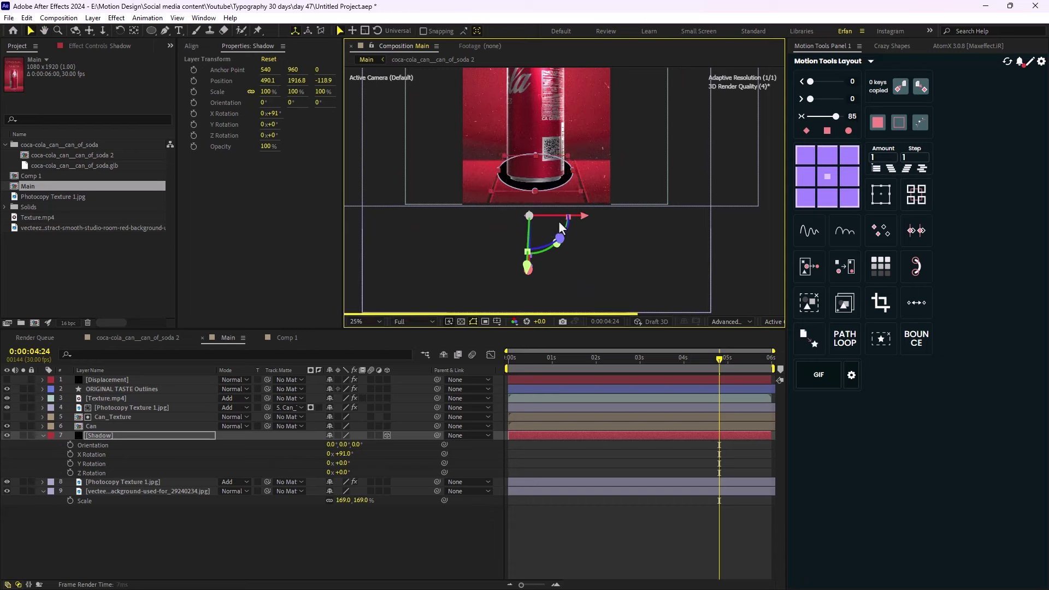
drag(528, 268, 530, 266)
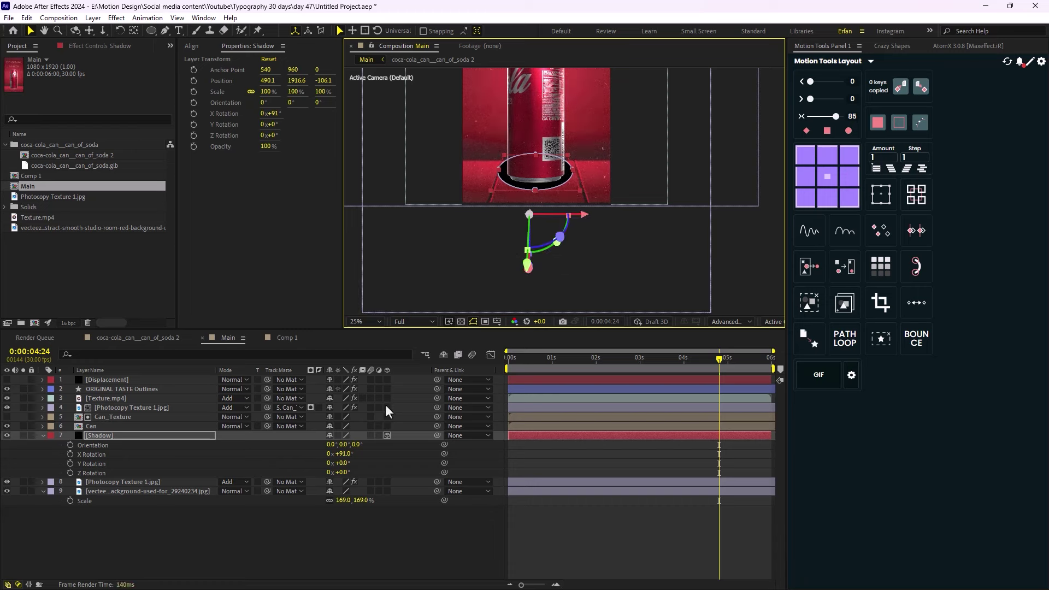
Set the Shadow layer's mask feather to 176 pixels and preview the composition from the start
click(159, 438)
key(f)
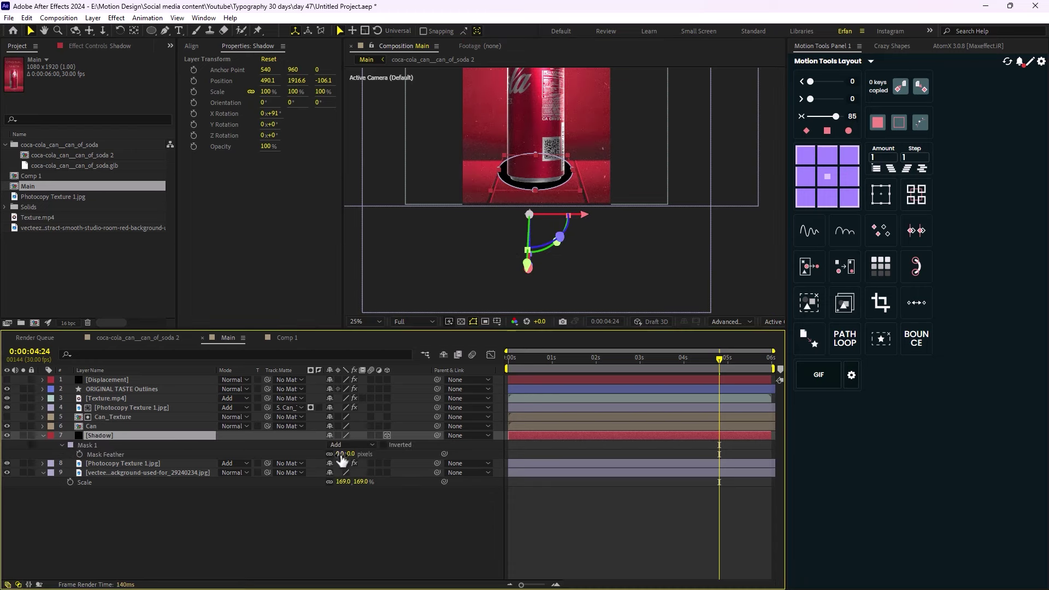
drag(341, 454, 433, 451)
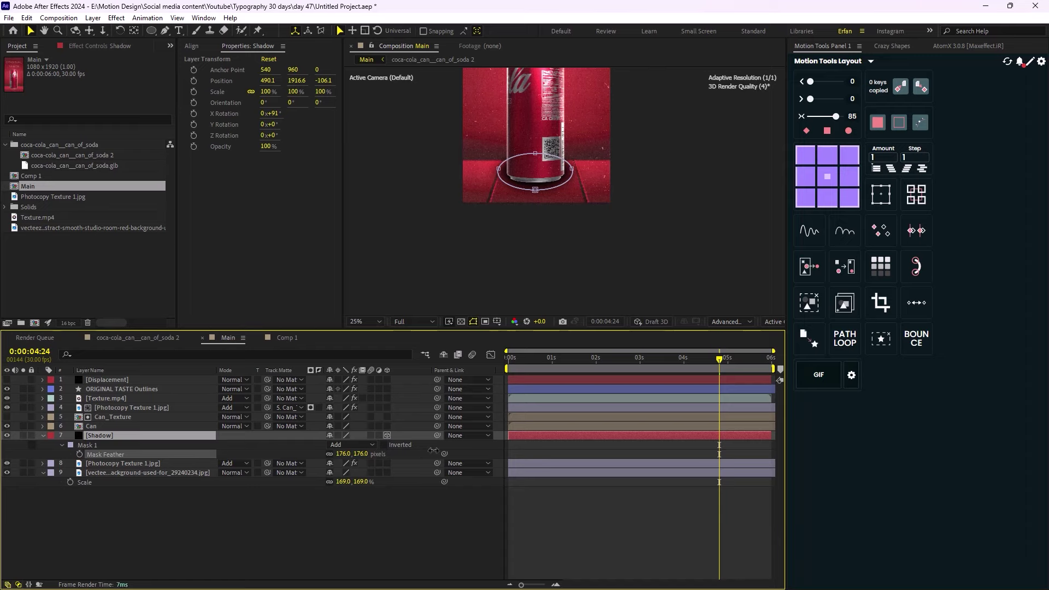
click(566, 241)
scroll(566, 240, down, 1)
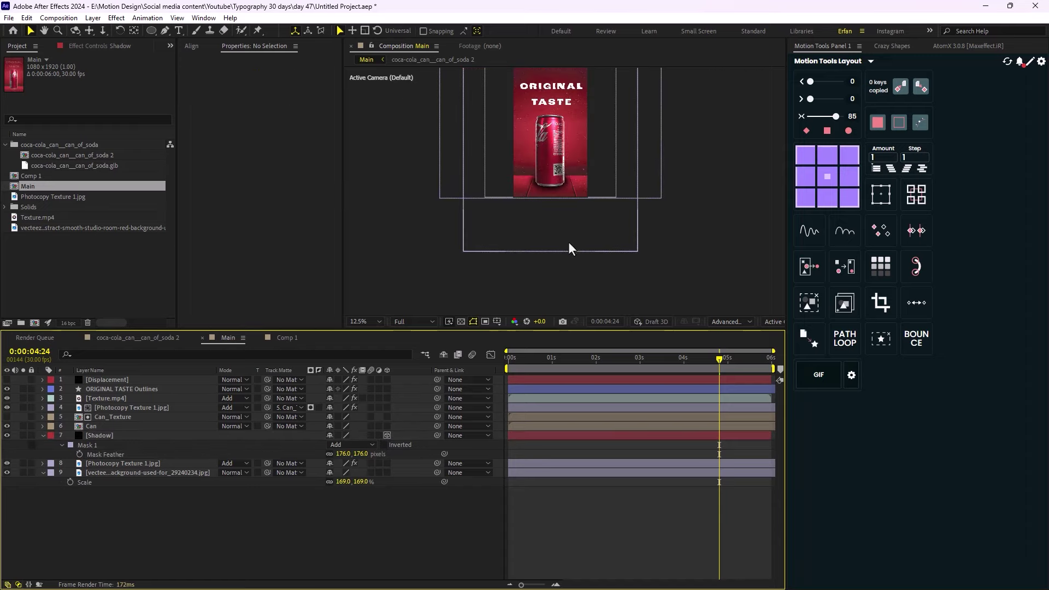
drag(720, 360, 423, 380)
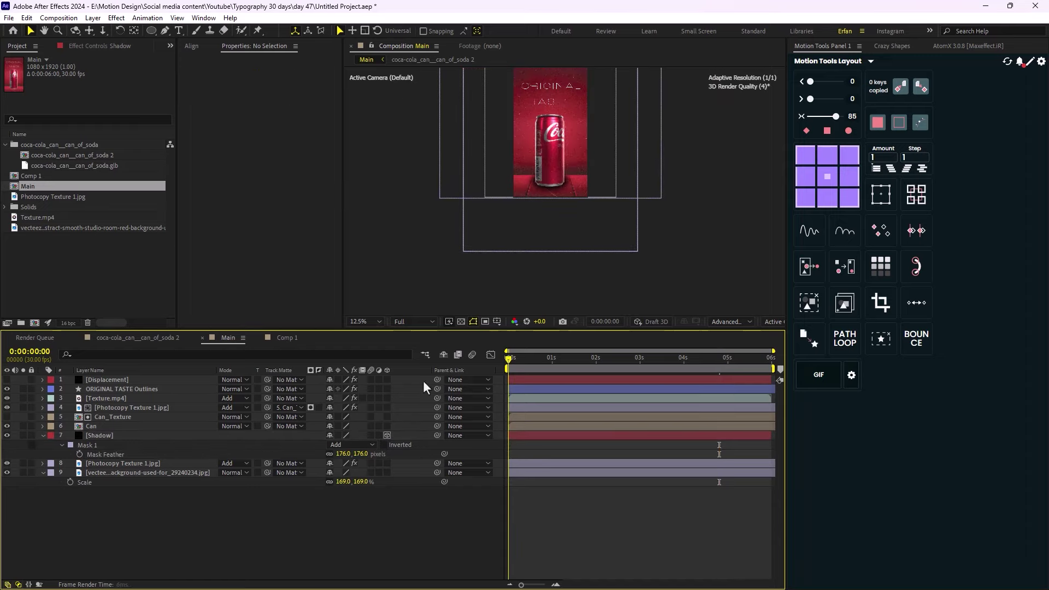
key(space)
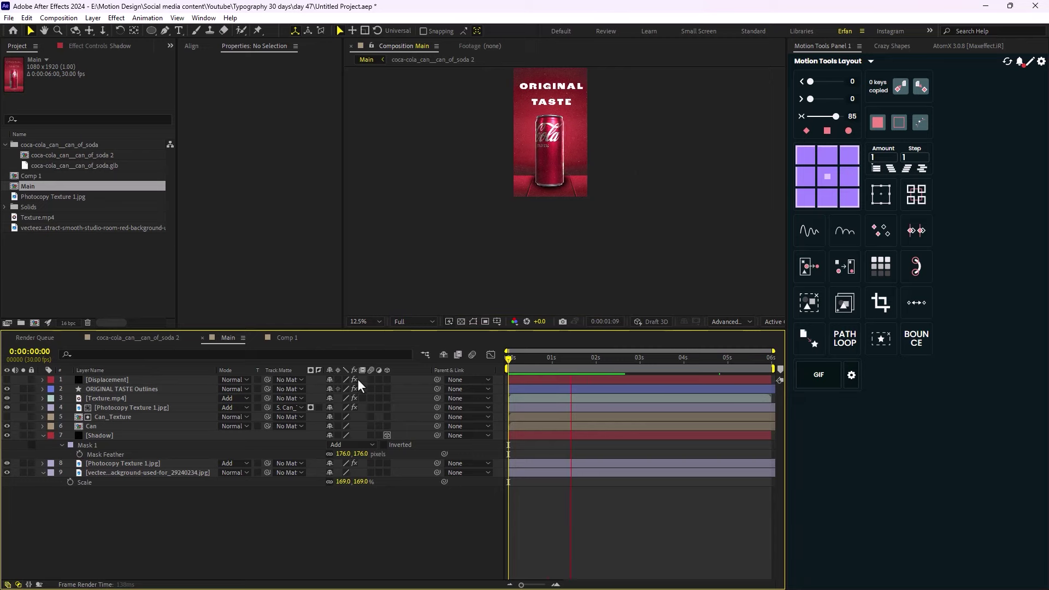